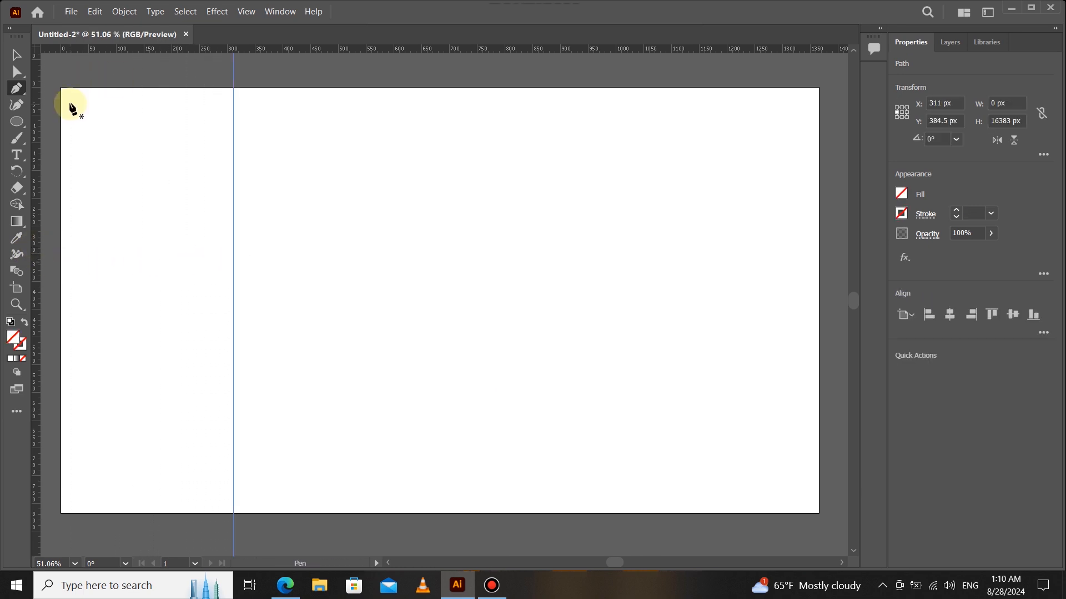
- Draw a vertical line about 600 px long with a black stroke along the vertical guide
{"action": "left_click", "coordinate": [920, 214]}
{"action": "left_click", "coordinate": [901, 213]}
{"action": "left_click", "coordinate": [780, 263]}
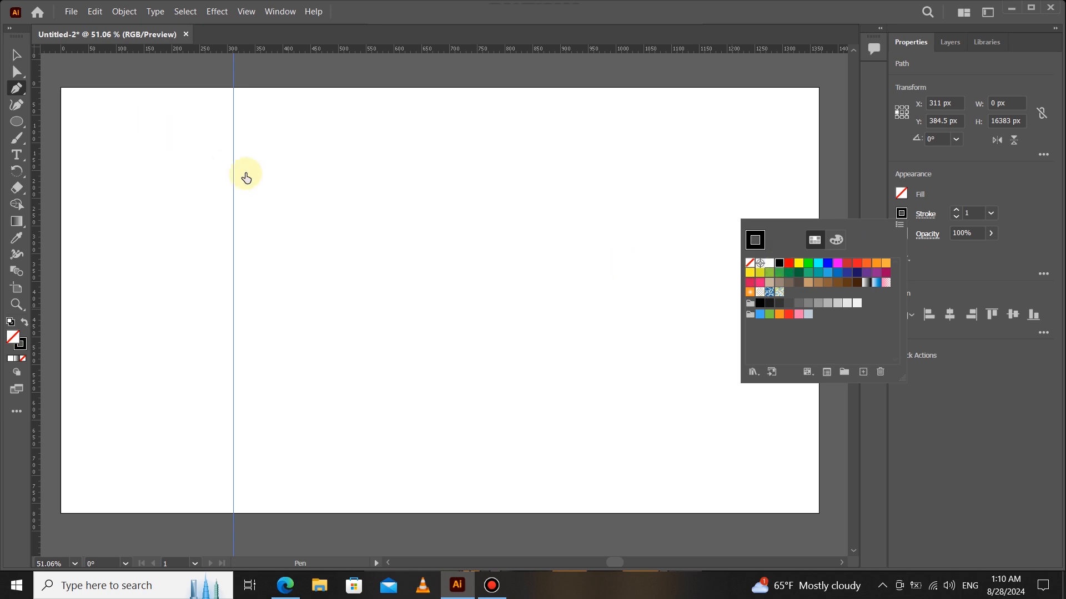
{"action": "left_click", "coordinate": [235, 161]}
{"action": "left_click", "coordinate": [234, 145]}
{"action": "key", "text": "ctrl+z"}
{"action": "left_click", "coordinate": [233, 136]}
{"action": "left_click", "coordinate": [233, 469]}
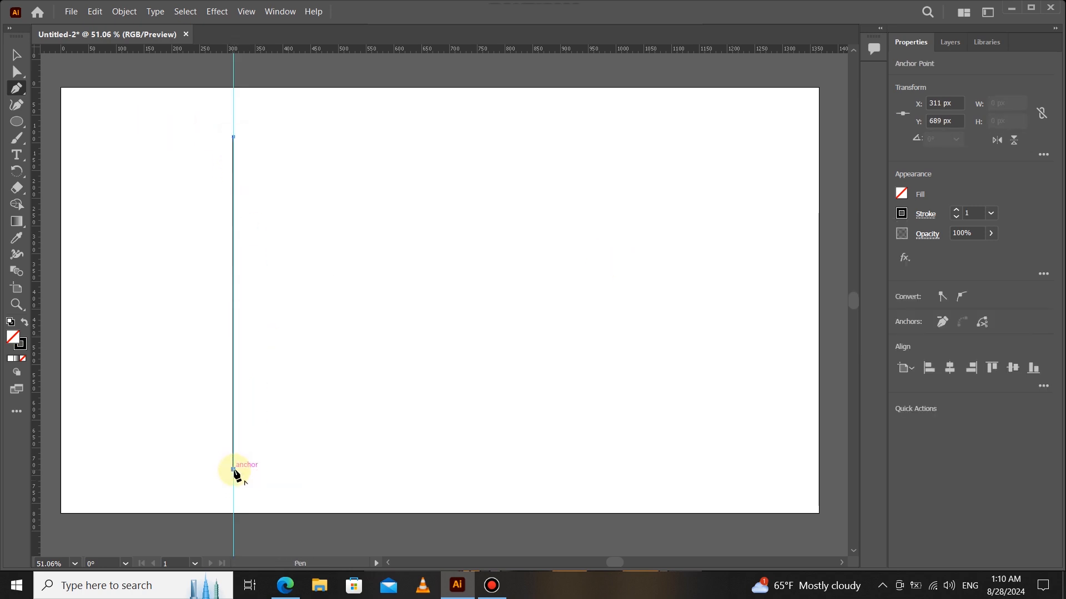
- Duplicate the vertical line to the right about 35 px apart, repeating it until fourteen evenly spaced lines are made
{"action": "left_click", "coordinate": [18, 55]}
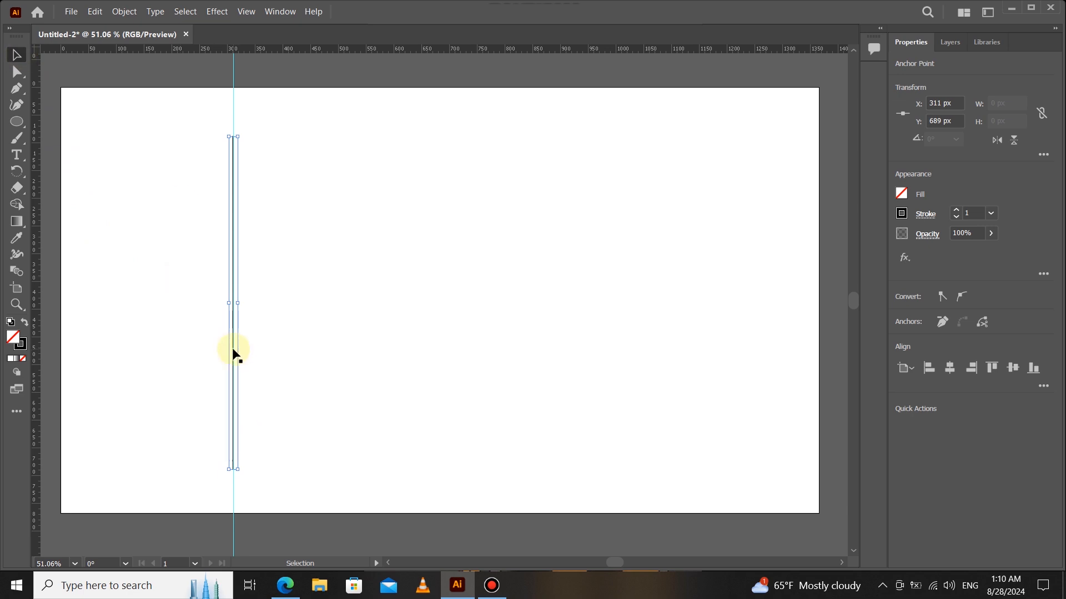
{"action": "left_click_drag", "start_coordinate": [234, 349], "coordinate": [253, 353]}
{"action": "key", "text": "ctrl+d"}
{"action": "key", "text": "ctrl+d"}
{"action": "key", "text": "ctrl+d"}
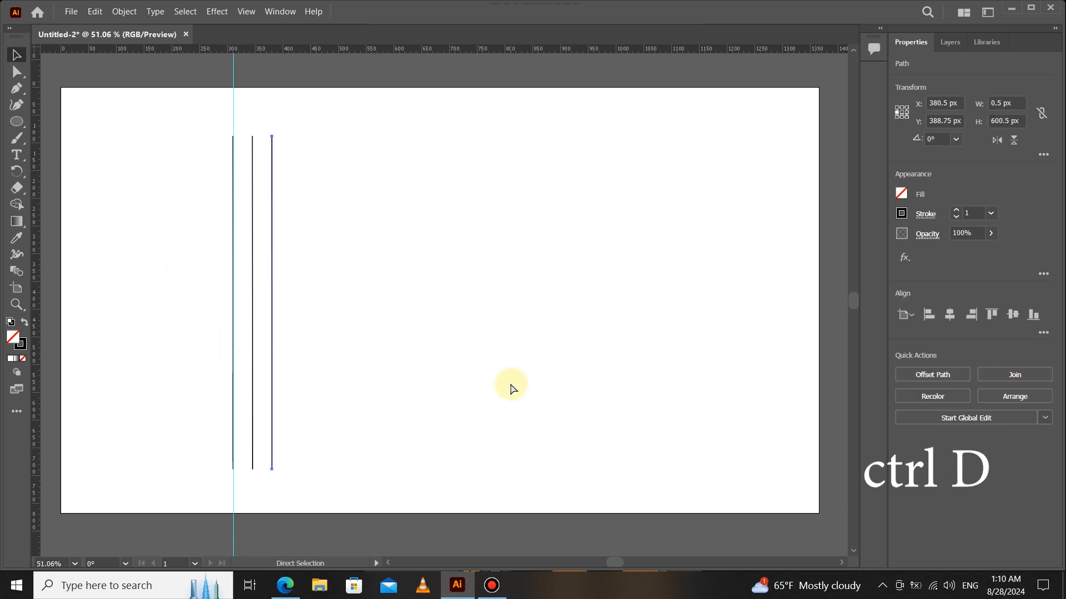
{"action": "key", "text": "ctrl+d"}
{"action": "key", "text": "ctrl+d"}
{"action": "key", "text": "ctrl+d"}
{"action": "key", "text": "ctrl+d"}
{"action": "key", "text": "ctrl+d"}
{"action": "key", "text": "ctrl+d"}
{"action": "key", "text": "ctrl+d"}
{"action": "key", "text": "ctrl+d"}
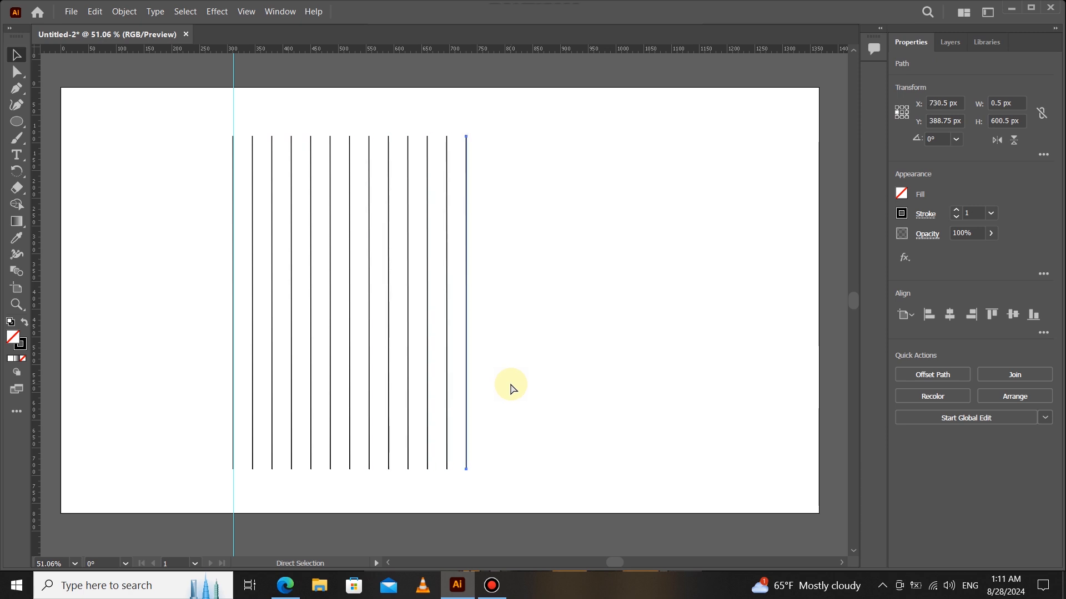
- Delete the vertical guide and group all the vertical lines
{"action": "left_click", "coordinate": [293, 108]}
{"action": "left_click", "coordinate": [233, 111]}
{"action": "key", "text": "Delete"}
{"action": "left_click_drag", "start_coordinate": [195, 124], "coordinate": [490, 201]}
{"action": "right_click", "coordinate": [468, 204]}
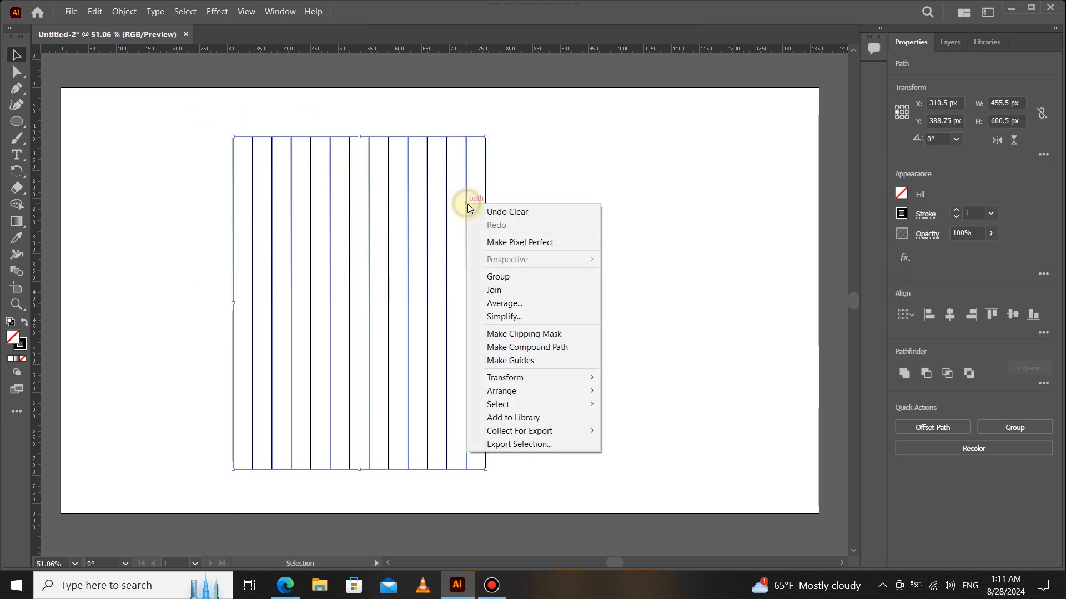
{"action": "left_click", "coordinate": [525, 278]}
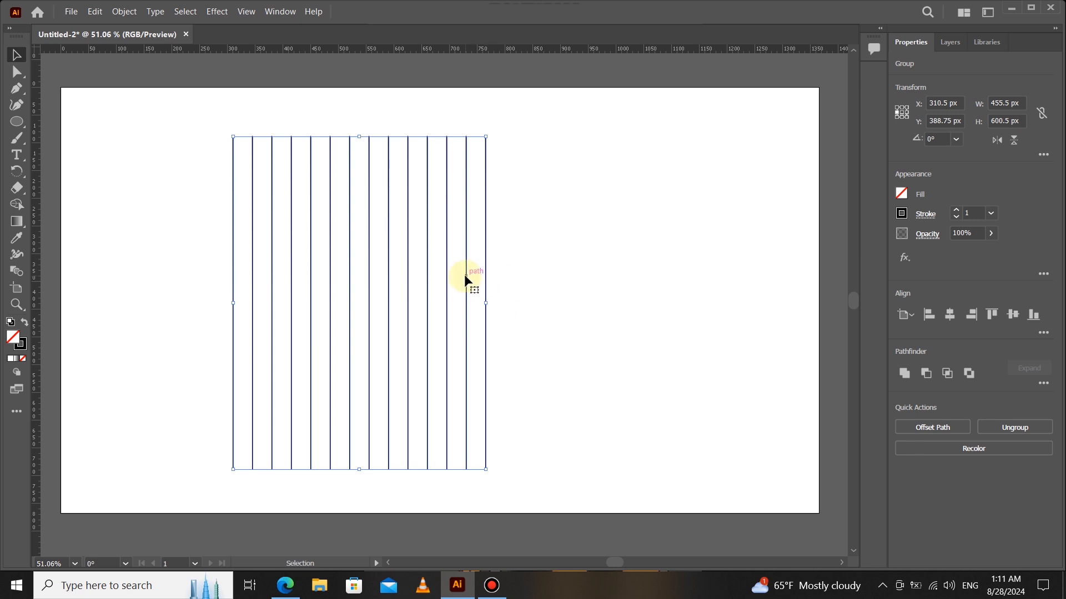
{"action": "left_click", "coordinate": [105, 216]}
- Create a 6-sided polygon with a 50 px radius and scale it up proportionally to about 526 by 456 px
{"action": "left_click_drag", "start_coordinate": [17, 122], "coordinate": [52, 152]}
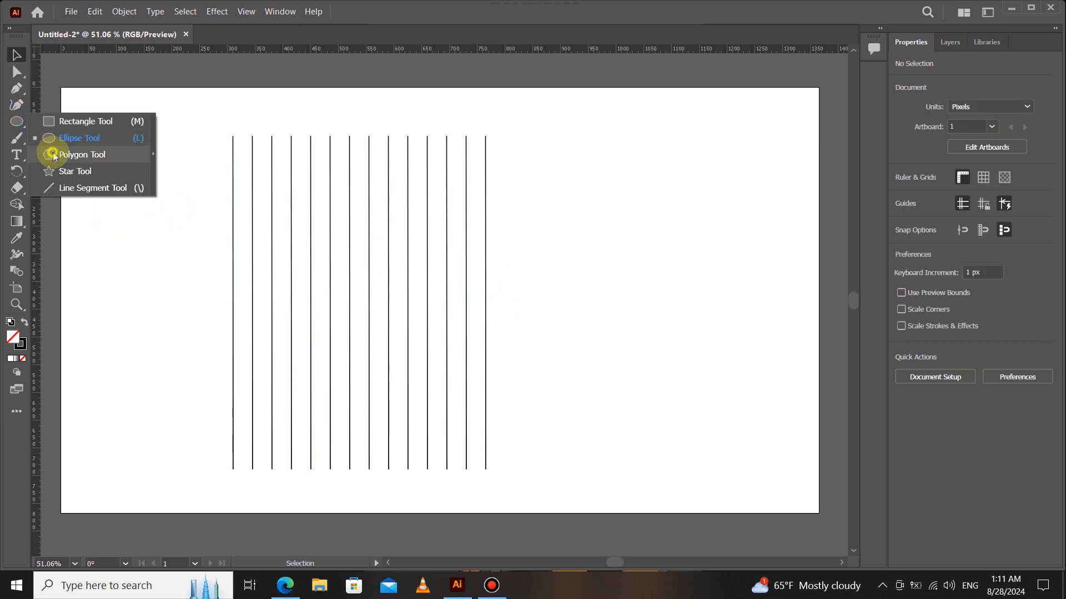
{"action": "left_click", "coordinate": [52, 154]}
{"action": "left_click", "coordinate": [578, 225]}
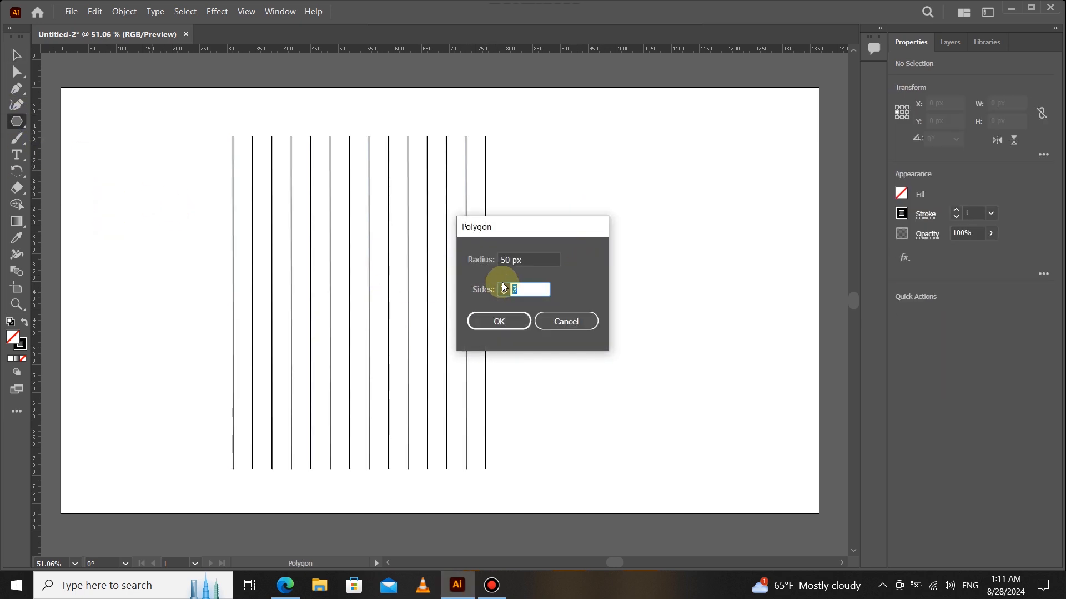
{"action": "type", "text": "6"}
{"action": "left_click", "coordinate": [500, 321]}
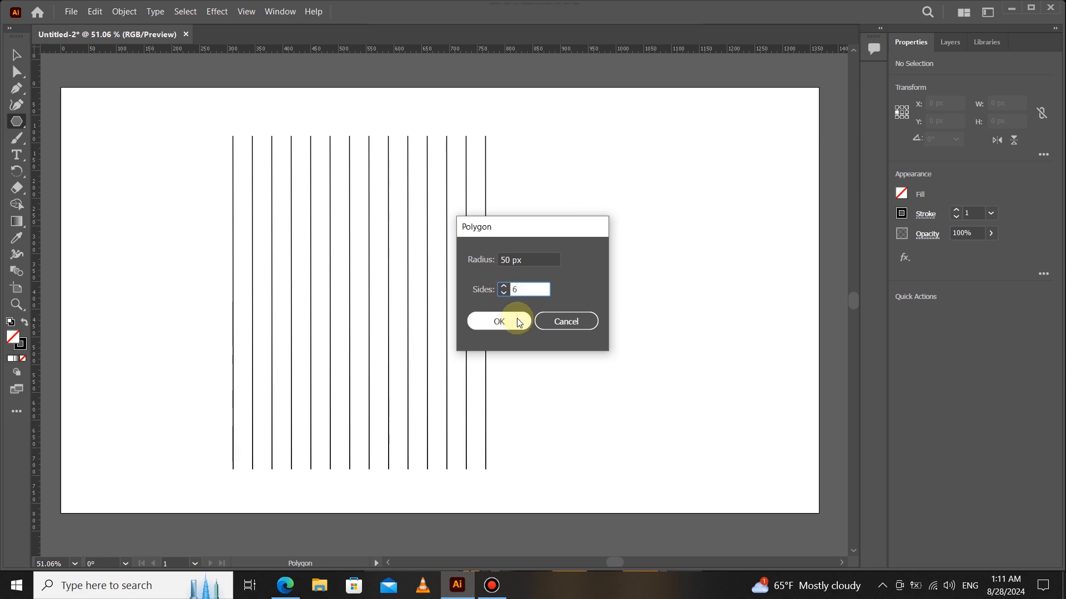
{"action": "left_click", "coordinate": [16, 55]}
{"action": "left_click_drag", "start_coordinate": [577, 246], "coordinate": [578, 448]}
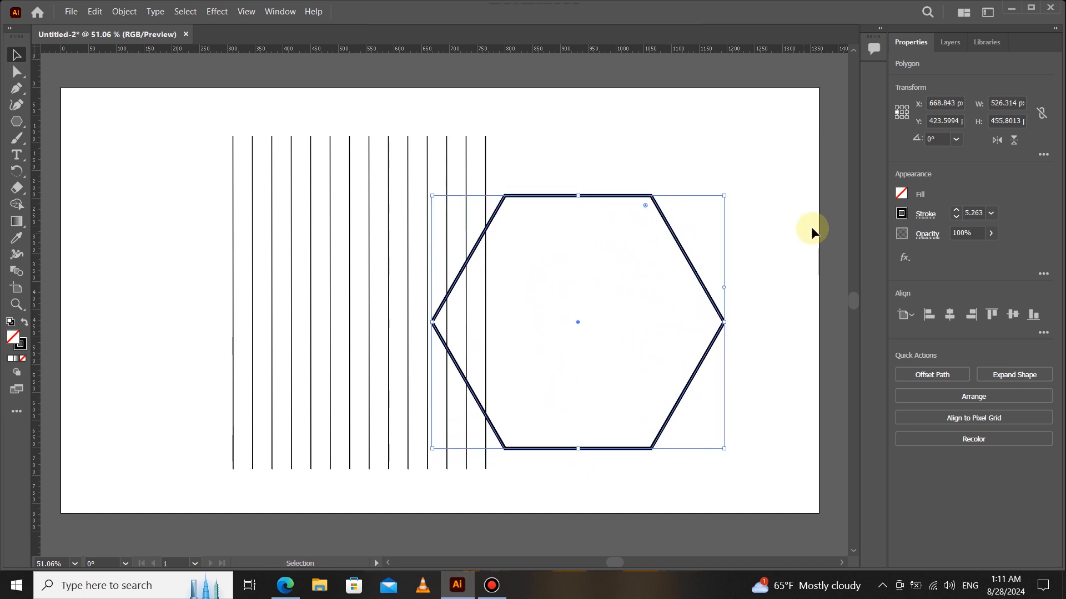
- Set the hexagon's stroke weight to 1 and rotate it a quarter turn so it stands on a corner
{"action": "left_click", "coordinate": [990, 213]}
{"action": "left_click", "coordinate": [996, 274]}
{"action": "left_click_drag", "start_coordinate": [730, 191], "coordinate": [717, 477]}
- Center the hexagon over the line group and fit its vertical sides to the outermost lines
{"action": "left_click_drag", "start_coordinate": [681, 409], "coordinate": [463, 390]}
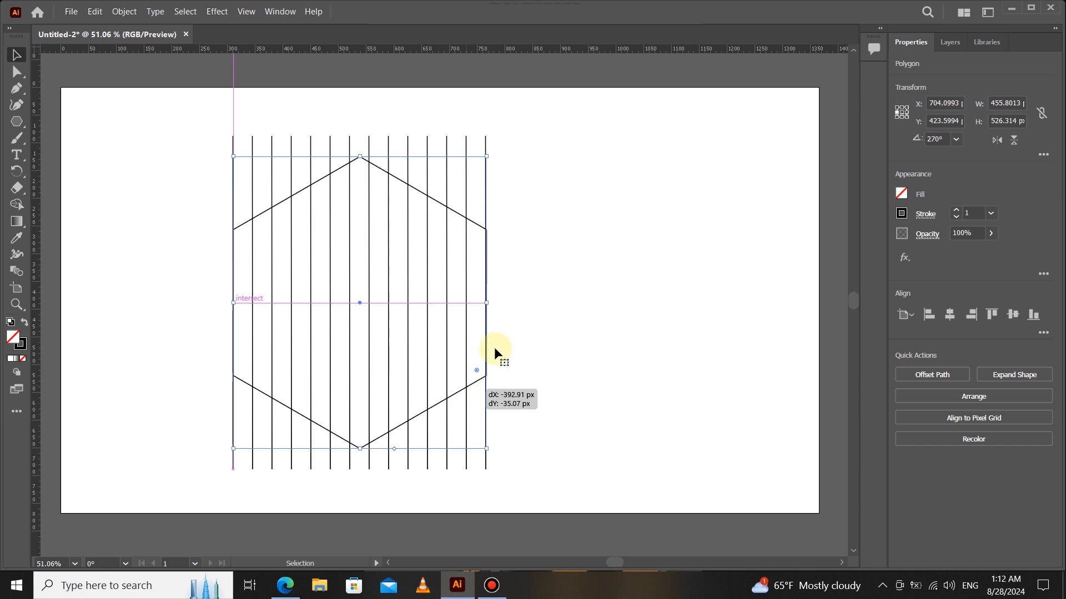
{"action": "scroll", "coordinate": [484, 322], "scroll_direction": "up", "scroll_amount": 10}
{"action": "left_click_drag", "start_coordinate": [524, 165], "coordinate": [514, 161]}
{"action": "scroll", "coordinate": [458, 222], "scroll_direction": "down", "scroll_amount": 10}
{"action": "scroll", "coordinate": [459, 223], "scroll_direction": "up", "scroll_amount": 3}
{"action": "left_click_drag", "start_coordinate": [298, 269], "coordinate": [408, 249]}
- Reflect a copy of the vertical line group across a 45° axis
{"action": "scroll", "coordinate": [461, 273], "scroll_direction": "down", "scroll_amount": 1}
{"action": "left_click_drag", "start_coordinate": [596, 506], "coordinate": [268, 483]}
{"action": "scroll", "coordinate": [269, 483], "scroll_direction": "up", "scroll_amount": 1}
{"action": "right_click", "coordinate": [500, 311]}
{"action": "mouse_move", "coordinate": [618, 443]}
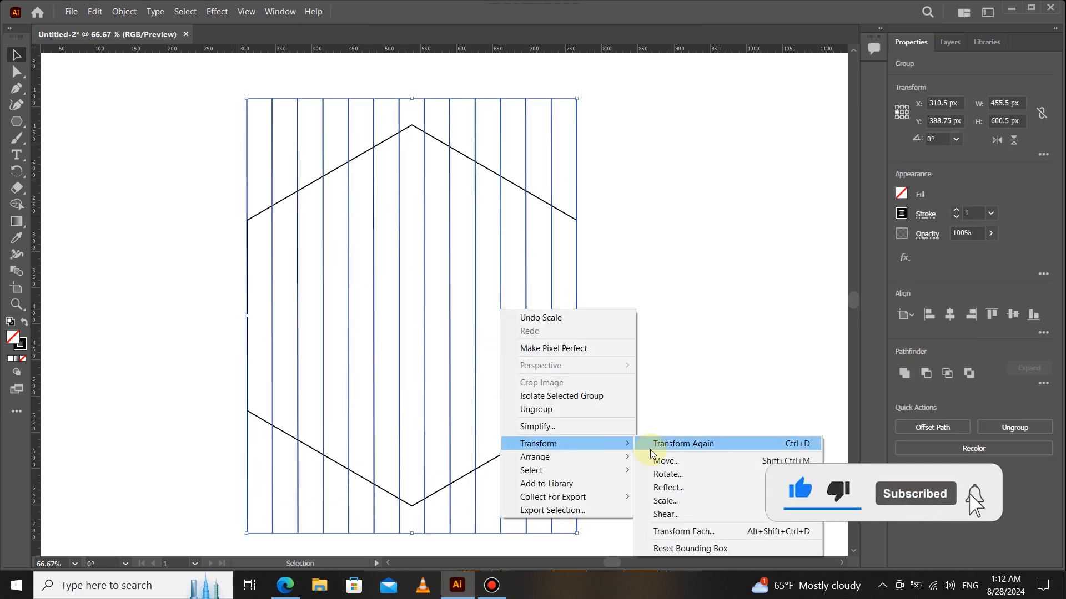
{"action": "left_click", "coordinate": [664, 483]}
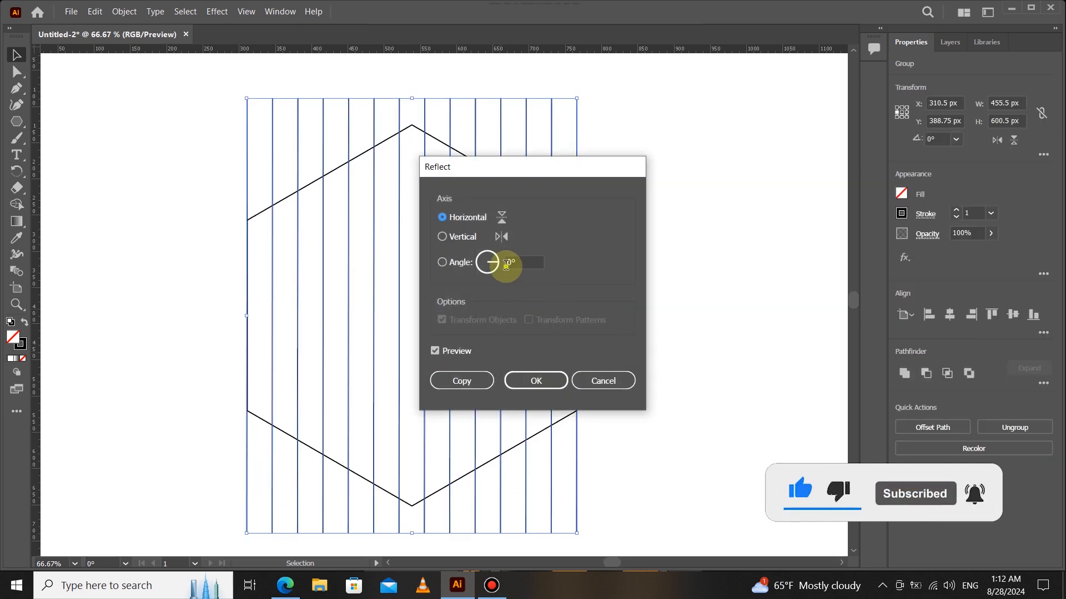
{"action": "type", "text": "45"}
{"action": "left_click", "coordinate": [461, 380]}
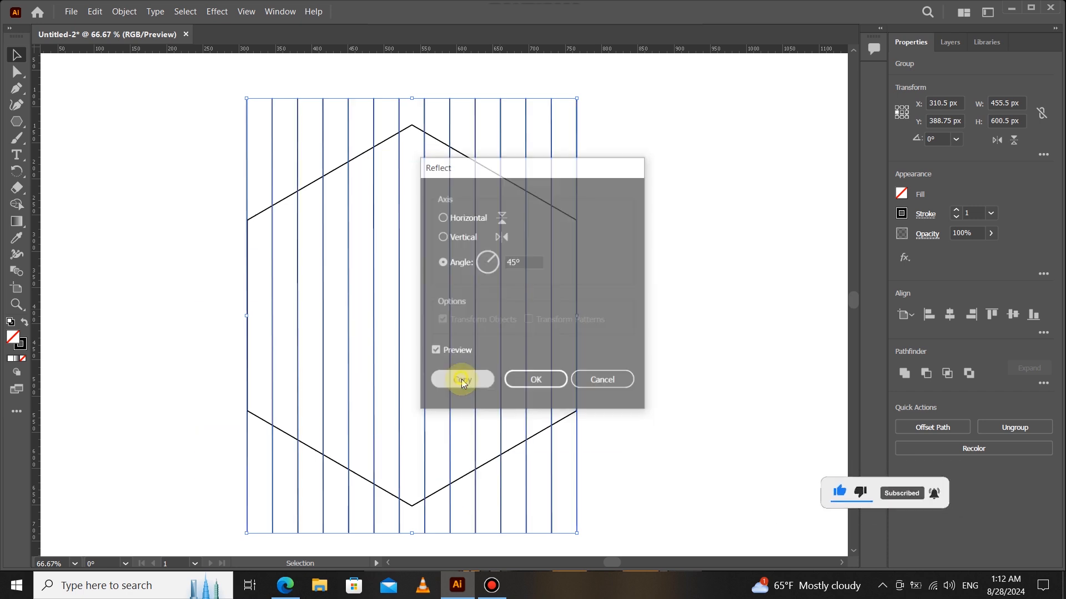
- Rotate the copied line group about 60° so its lines run parallel to the hexagon's slanted sides
{"action": "scroll", "coordinate": [631, 415], "scroll_direction": "down", "scroll_amount": 1}
{"action": "scroll", "coordinate": [633, 438], "scroll_direction": "down", "scroll_amount": 1}
{"action": "left_click_drag", "start_coordinate": [633, 452], "coordinate": [536, 479]}
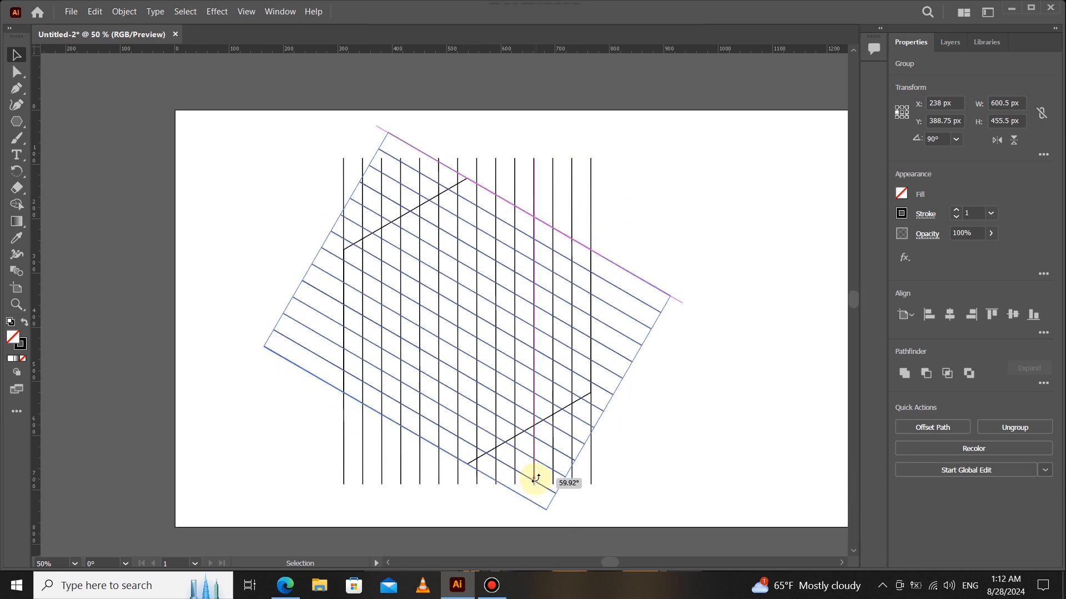
- Reflect a copy of the slanted line group across the horizontal axis to complete the hexagonal grid
{"action": "right_click", "coordinate": [631, 296]}
{"action": "mouse_move", "coordinate": [749, 430]}
{"action": "left_click", "coordinate": [785, 463]}
{"action": "left_click", "coordinate": [442, 217]}
{"action": "left_click", "coordinate": [461, 380]}
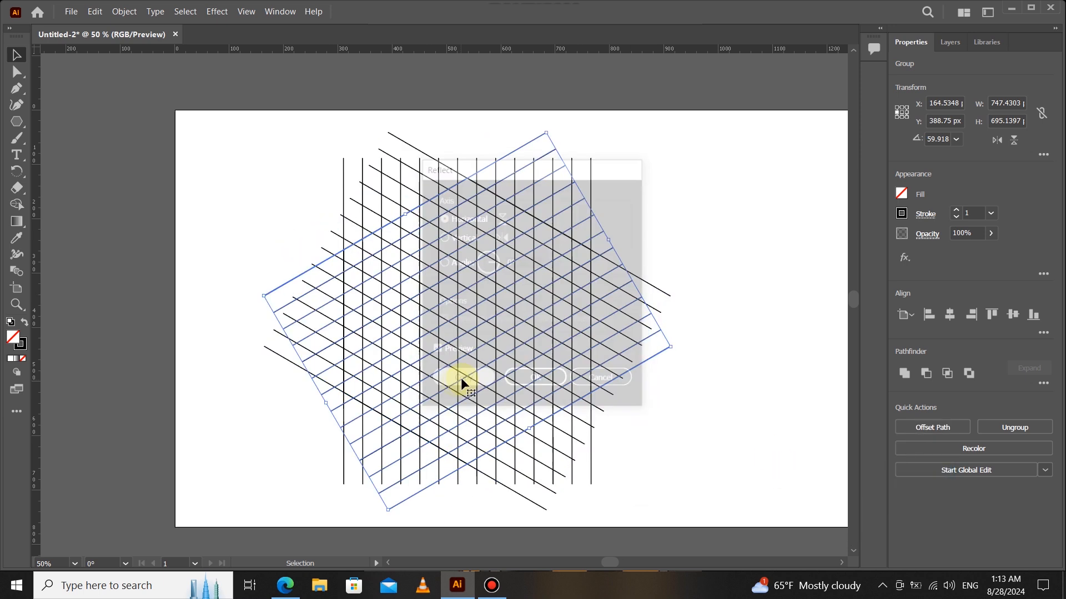
{"action": "left_click", "coordinate": [684, 408]}
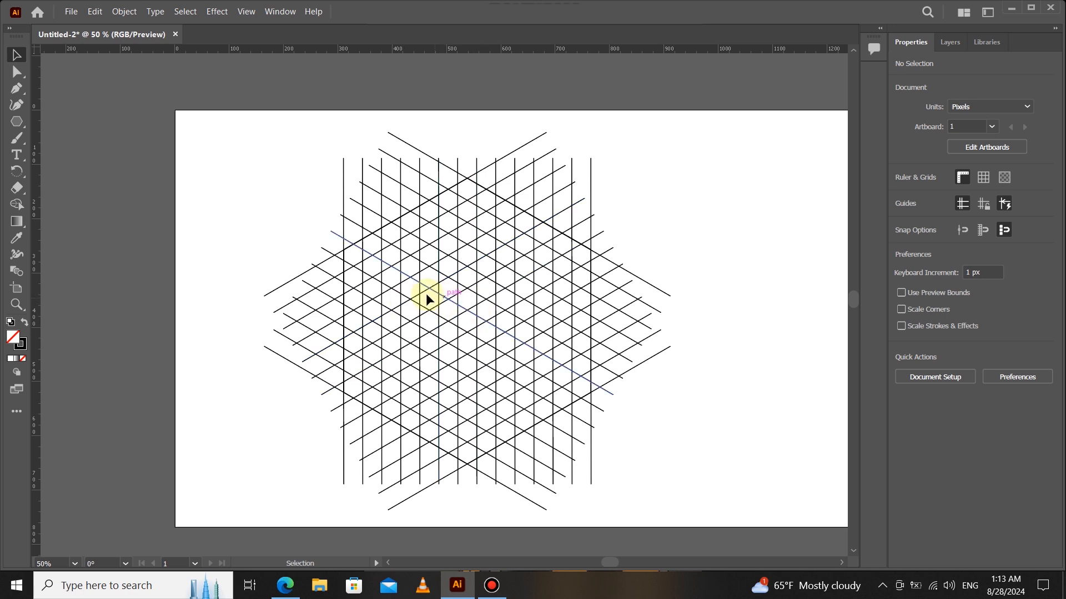
- Scale the whole hexagonal grid down slightly and group all its lines with the hexagon
{"action": "left_click_drag", "start_coordinate": [328, 251], "coordinate": [449, 383]}
{"action": "key", "text": "ctrl+z"}
{"action": "left_click_drag", "start_coordinate": [243, 164], "coordinate": [673, 476]}
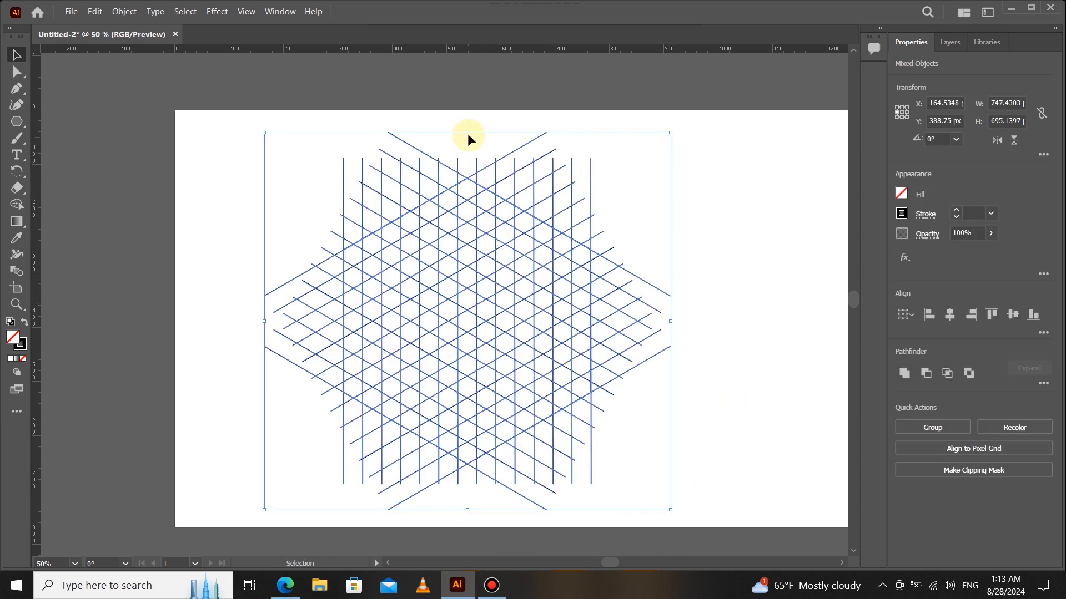
{"action": "left_click_drag", "start_coordinate": [468, 132], "coordinate": [467, 151]}
{"action": "left_click", "coordinate": [473, 191]}
{"action": "left_click_drag", "start_coordinate": [236, 172], "coordinate": [542, 424]}
{"action": "right_click", "coordinate": [479, 306]}
{"action": "left_click", "coordinate": [564, 399]}
- Shrink the grouped grid and move it to the artboard's upper-left corner
{"action": "left_click_drag", "start_coordinate": [467, 151], "coordinate": [472, 358]}
{"action": "left_click_drag", "start_coordinate": [492, 454], "coordinate": [289, 218]}
{"action": "left_click", "coordinate": [285, 335]}
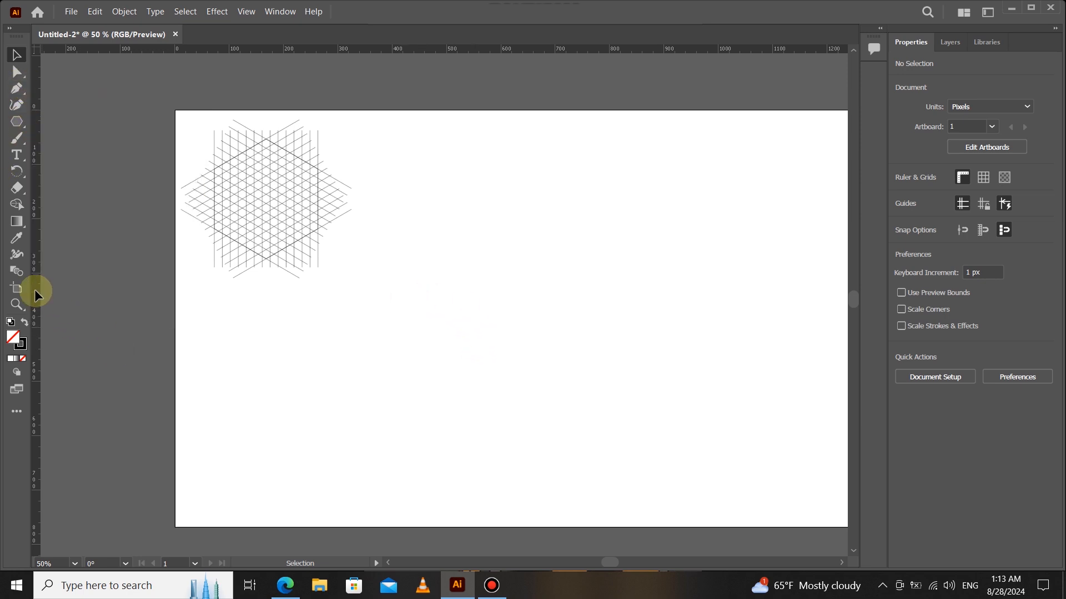
- Place a horizontal guide across the artboard at Y 543 px
{"action": "left_click_drag", "start_coordinate": [552, 450], "coordinate": [540, 405]}
{"action": "left_click_drag", "start_coordinate": [591, 332], "coordinate": [495, 321]}
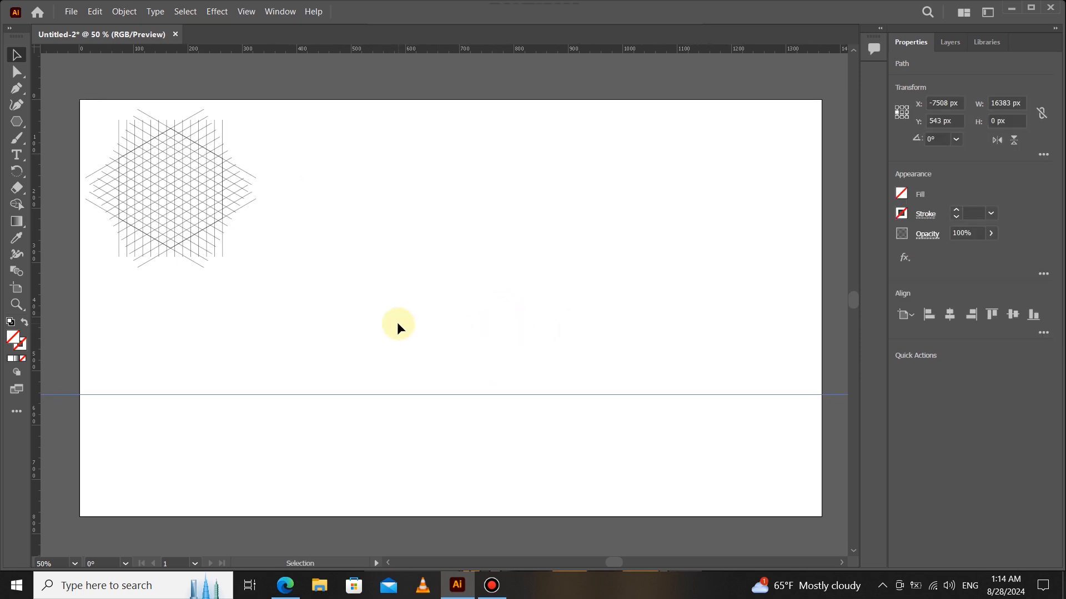
{"action": "left_click", "coordinate": [493, 288]}
- Create a 3-sided polygon and scale it up to about 555 by 481 px with its base on the horizontal guide
{"action": "left_click", "coordinate": [17, 121]}
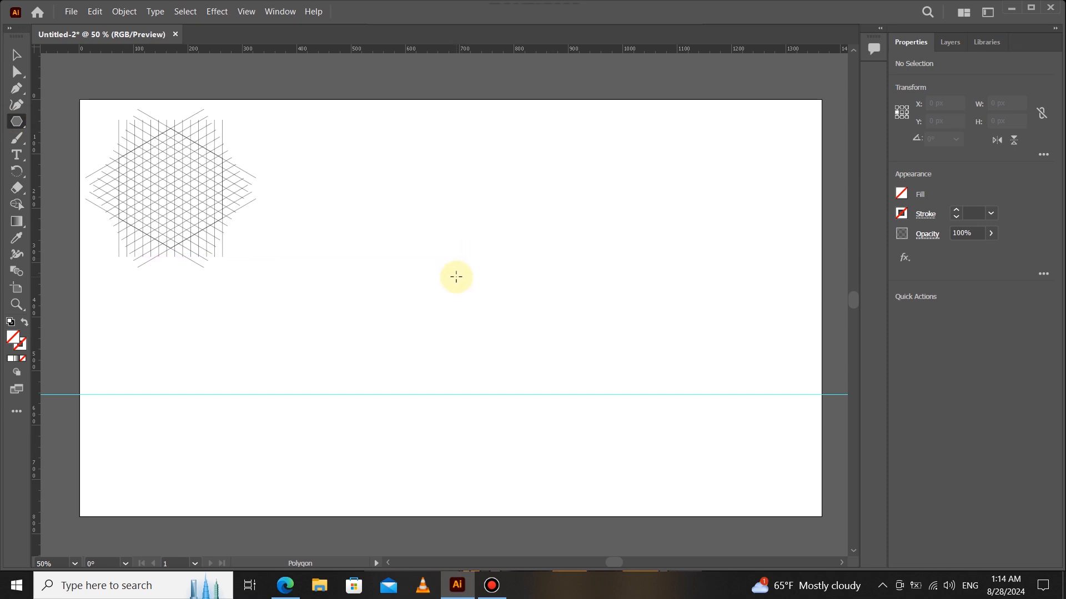
{"action": "left_click", "coordinate": [455, 274]}
{"action": "left_click", "coordinate": [504, 295]}
{"action": "left_click", "coordinate": [504, 294]}
{"action": "key", "text": "Return"}
{"action": "key", "text": "v"}
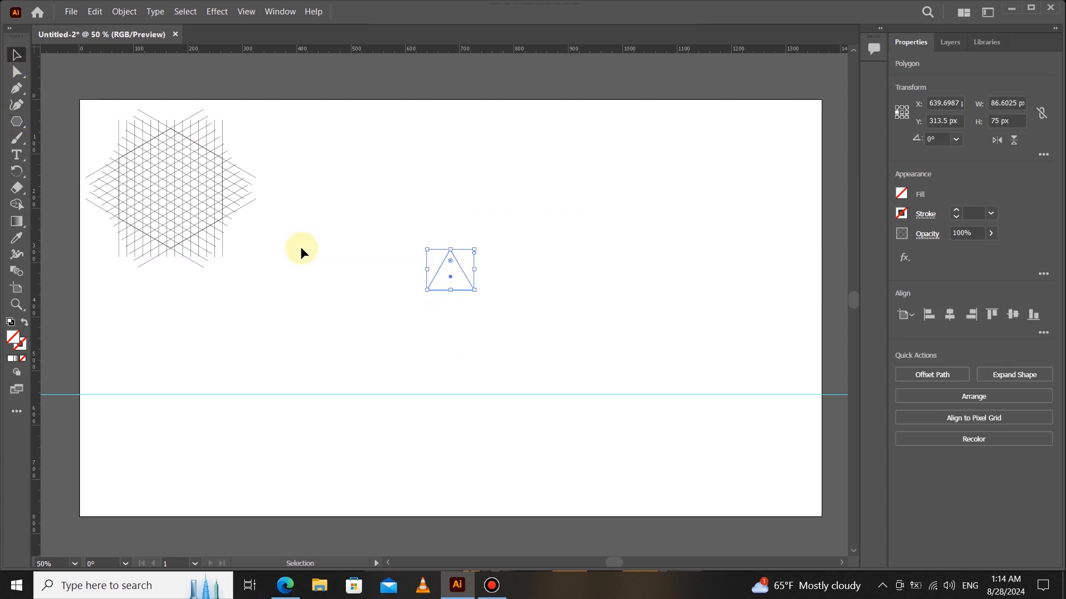
{"action": "left_click_drag", "start_coordinate": [450, 291], "coordinate": [449, 395]}
{"action": "left_click_drag", "start_coordinate": [450, 251], "coordinate": [449, 133]}
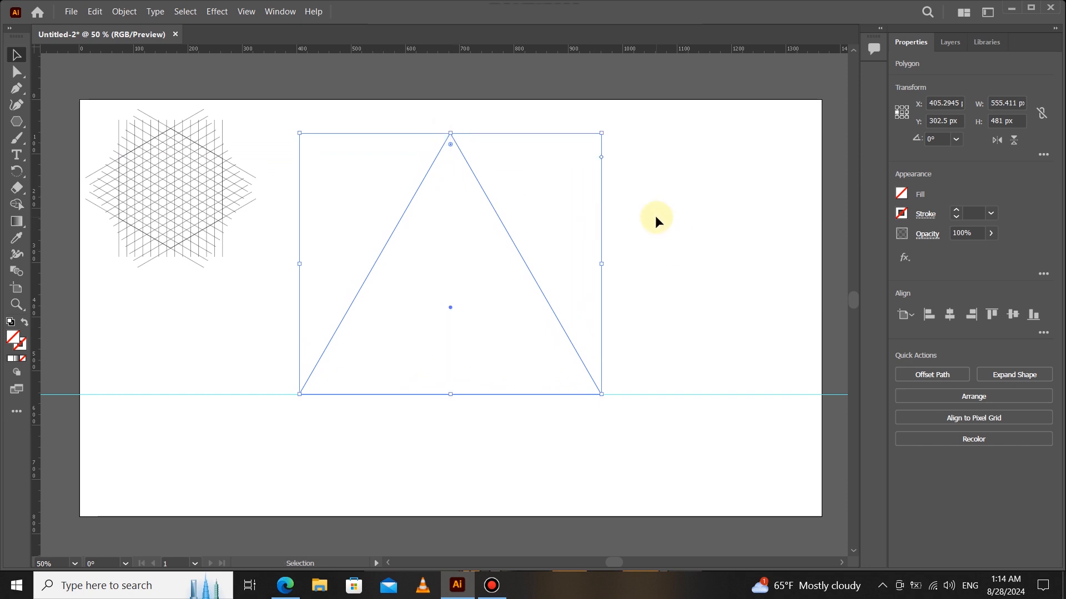
- Give the triangle a black stroke
{"action": "left_click", "coordinate": [652, 234]}
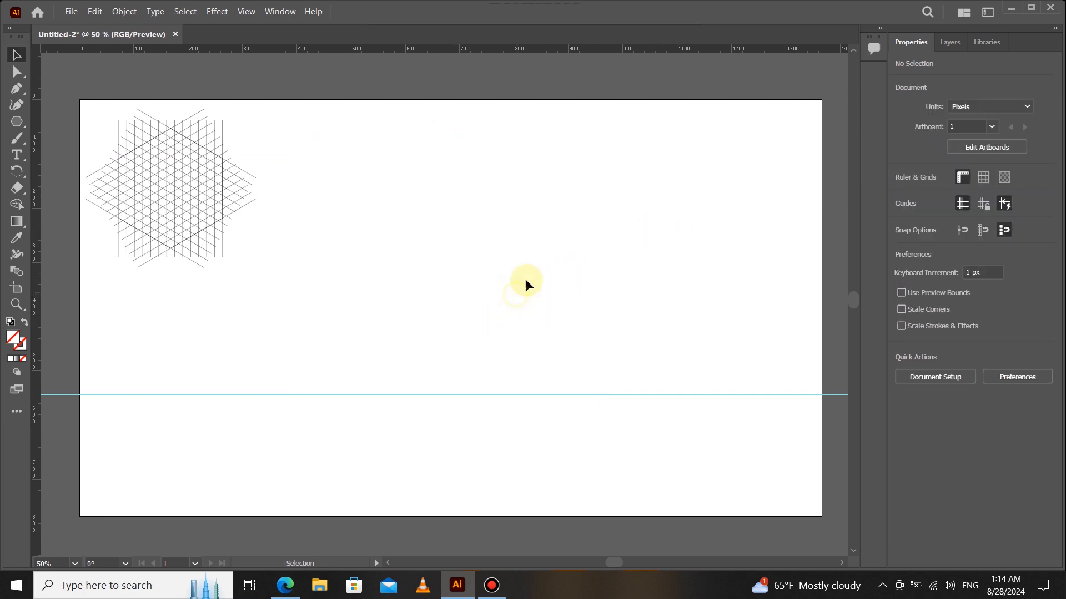
{"action": "left_click_drag", "start_coordinate": [483, 323], "coordinate": [483, 322]}
{"action": "left_click", "coordinate": [901, 213]}
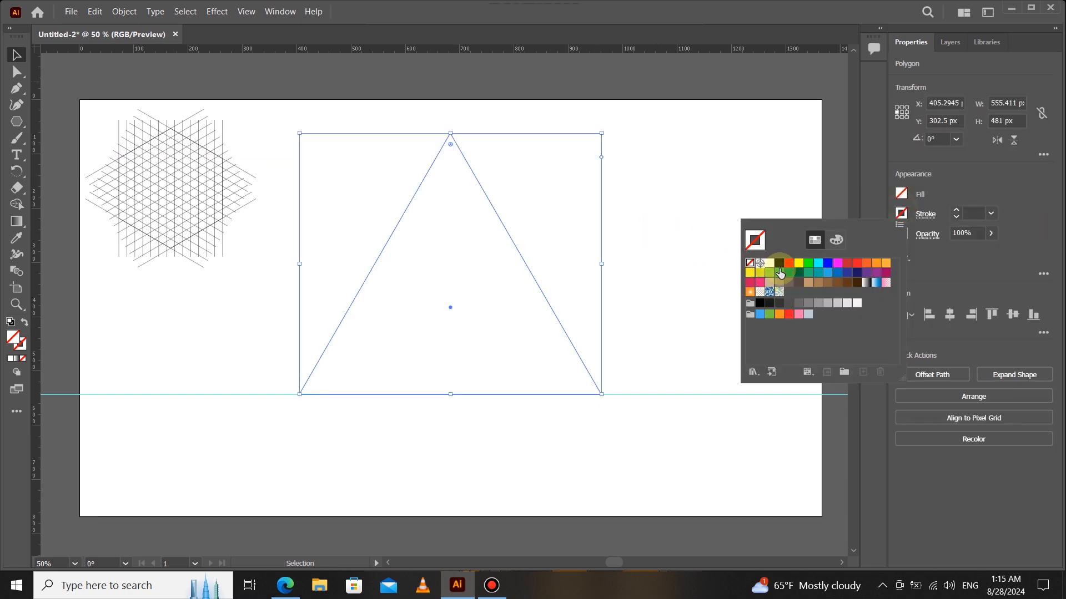
{"action": "left_click", "coordinate": [659, 202]}
{"action": "left_click", "coordinate": [504, 231]}
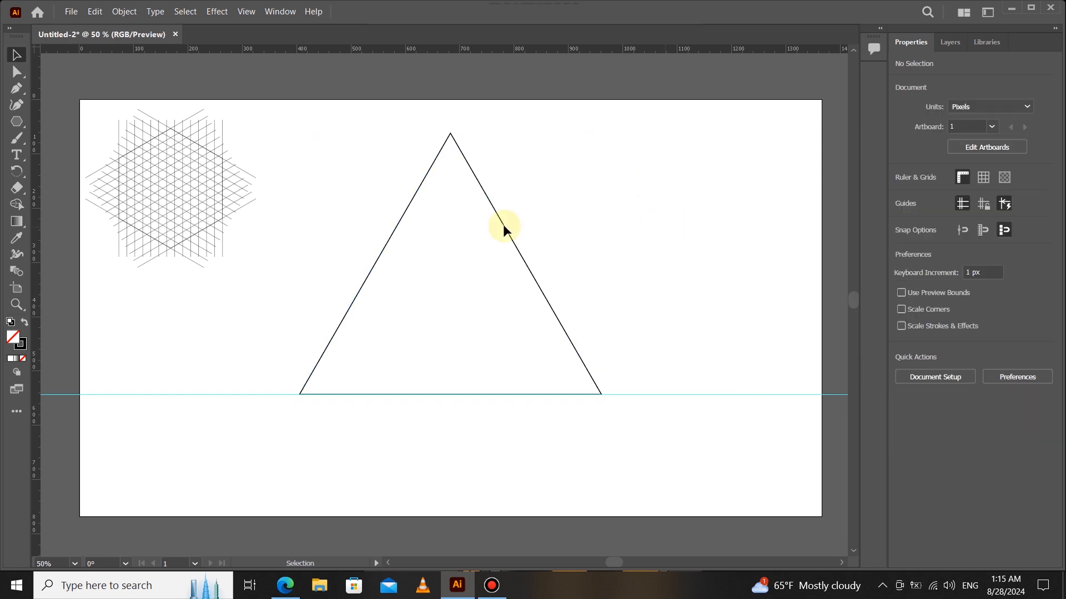
- Draw a line about 667 px long from the triangle's apex along its left side, extending past the base
{"action": "left_click", "coordinate": [17, 88]}
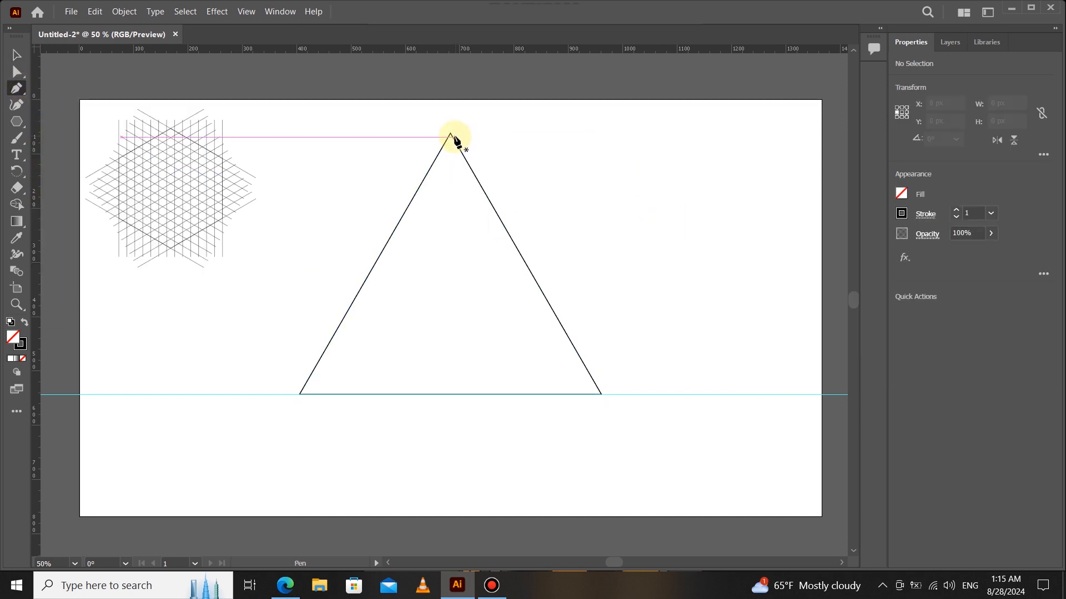
{"action": "left_click", "coordinate": [450, 134]}
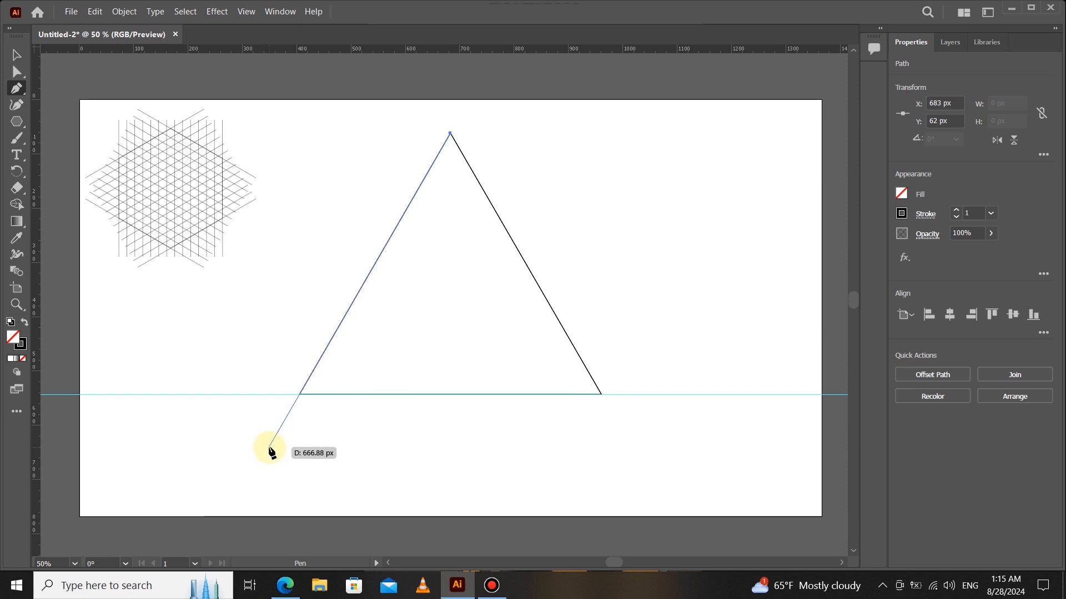
{"action": "left_click", "coordinate": [269, 447]}
- Duplicate the slanted line to the right about 45 px apart, repeating it until there are eleven evenly spaced copies
{"action": "left_click", "coordinate": [16, 55]}
{"action": "left_click_drag", "start_coordinate": [383, 252], "coordinate": [409, 251]}
{"action": "key", "text": "ctrl+d"}
{"action": "key", "text": "ctrl+d"}
{"action": "key", "text": "ctrl+d"}
{"action": "key", "text": "ctrl+d"}
{"action": "key", "text": "ctrl+d"}
{"action": "key", "text": "ctrl+d"}
{"action": "key", "text": "ctrl+d"}
{"action": "key", "text": "ctrl+d"}
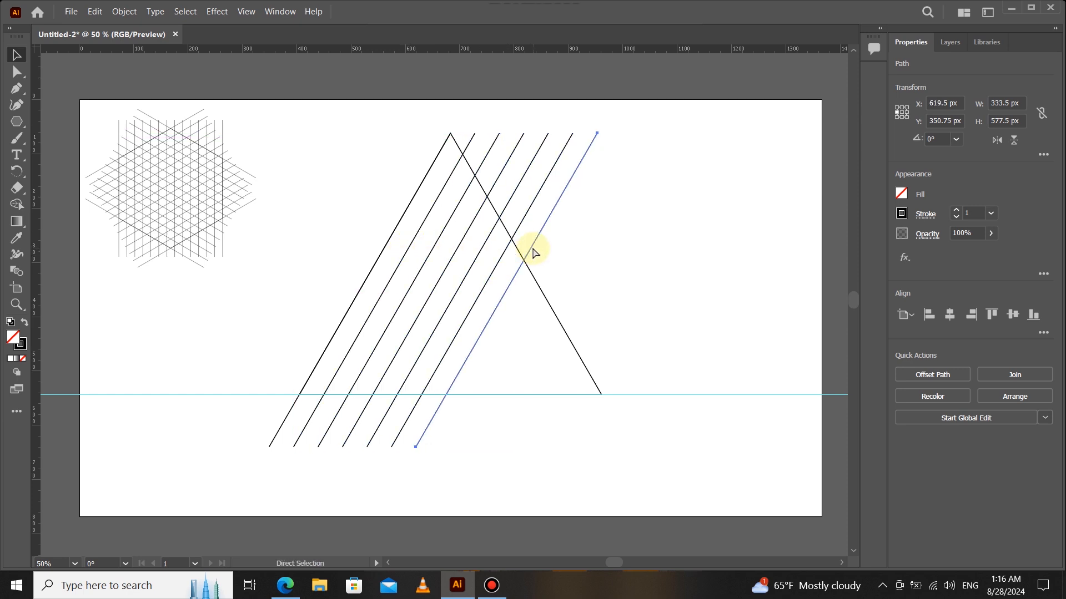
{"action": "key", "text": "ctrl+d"}
{"action": "key", "text": "ctrl+d"}
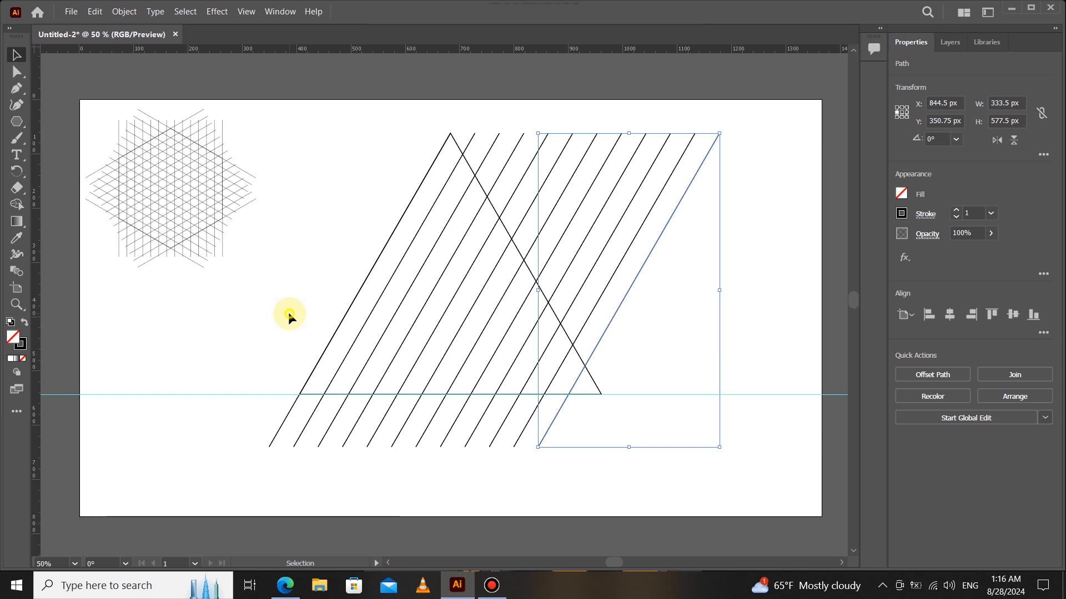
{"action": "left_click", "coordinate": [289, 318]}
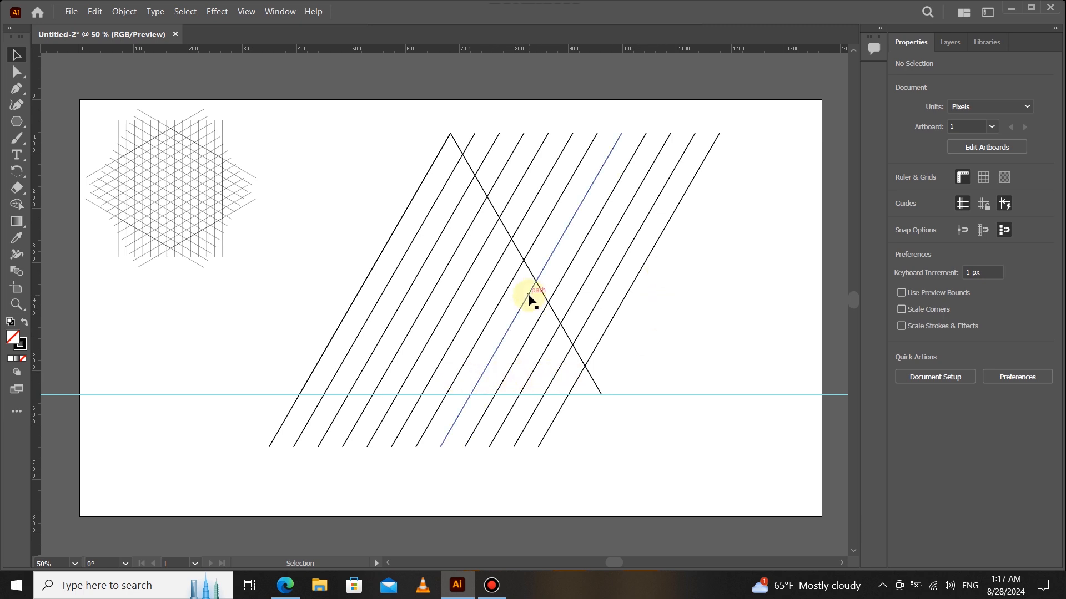
- Select all the slanted lines over the triangle and group them
{"action": "left_click_drag", "start_coordinate": [586, 463], "coordinate": [252, 435]}
{"action": "right_click", "coordinate": [554, 430]}
{"action": "left_click", "coordinate": [516, 444]}
- Reflect a copy of the slanted line group so its lines slope the opposite way
{"action": "right_click", "coordinate": [504, 426]}
{"action": "mouse_move", "coordinate": [578, 348]}
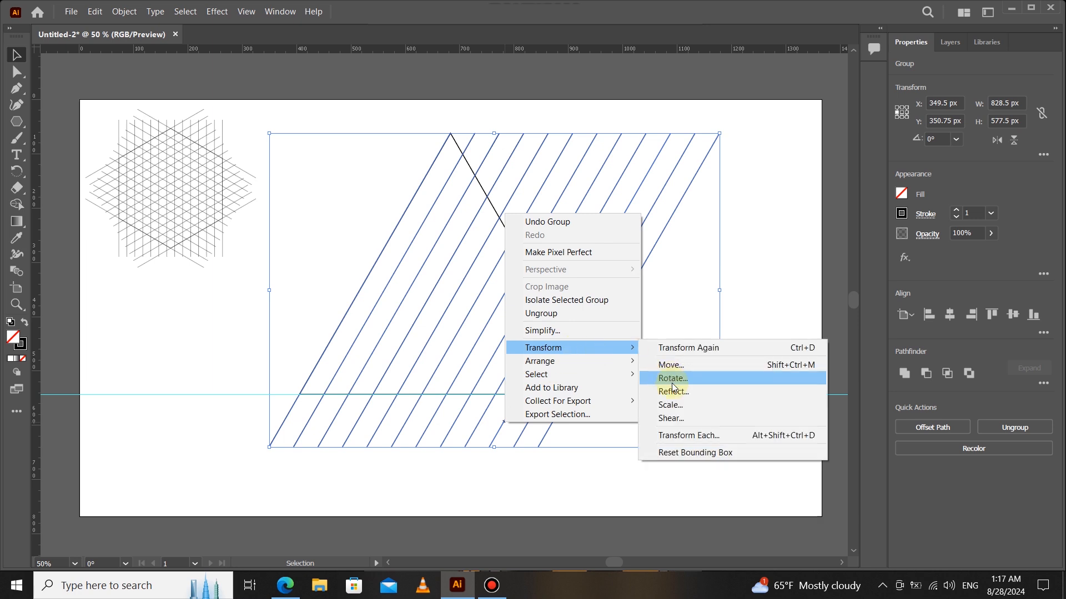
{"action": "left_click", "coordinate": [716, 388]}
{"action": "left_click", "coordinate": [481, 387]}
- Move the reflected line group left to X 187.5 px so its outermost line coincides with the triangle's right side
{"action": "key", "text": "Left"}
{"action": "key", "text": "Left"}
{"action": "key", "text": "Left"}
{"action": "key", "text": "Left"}
{"action": "key", "text": "Left"}
{"action": "key", "text": "Left"}
{"action": "key", "text": "Left"}
{"action": "key", "text": "Left"}
{"action": "key", "text": "Left"}
{"action": "key", "text": "Left"}
{"action": "key", "text": "Left"}
{"action": "key", "text": "Left"}
{"action": "key", "text": "Left"}
{"action": "key", "text": "Left"}
{"action": "key", "text": "Left"}
{"action": "key", "text": "Left"}
{"action": "key", "text": "Left"}
{"action": "key", "text": "Left"}
{"action": "key", "text": "Left"}
{"action": "key", "text": "Left"}
{"action": "key", "text": "Left"}
{"action": "key", "text": "Left"}
{"action": "key", "text": "Left"}
{"action": "key", "text": "Left"}
{"action": "key", "text": "Left"}
{"action": "key", "text": "Left"}
{"action": "key", "text": "Left"}
{"action": "key", "text": "Left"}
{"action": "key", "text": "Left"}
{"action": "key", "text": "Left"}
{"action": "key", "text": "Left"}
{"action": "key", "text": "Left"}
{"action": "key", "text": "Left"}
{"action": "key", "text": "Left"}
{"action": "key", "text": "Left"}
{"action": "key", "text": "Left"}
{"action": "key", "text": "Left"}
{"action": "key", "text": "Left"}
{"action": "key", "text": "Left"}
{"action": "key", "text": "Left"}
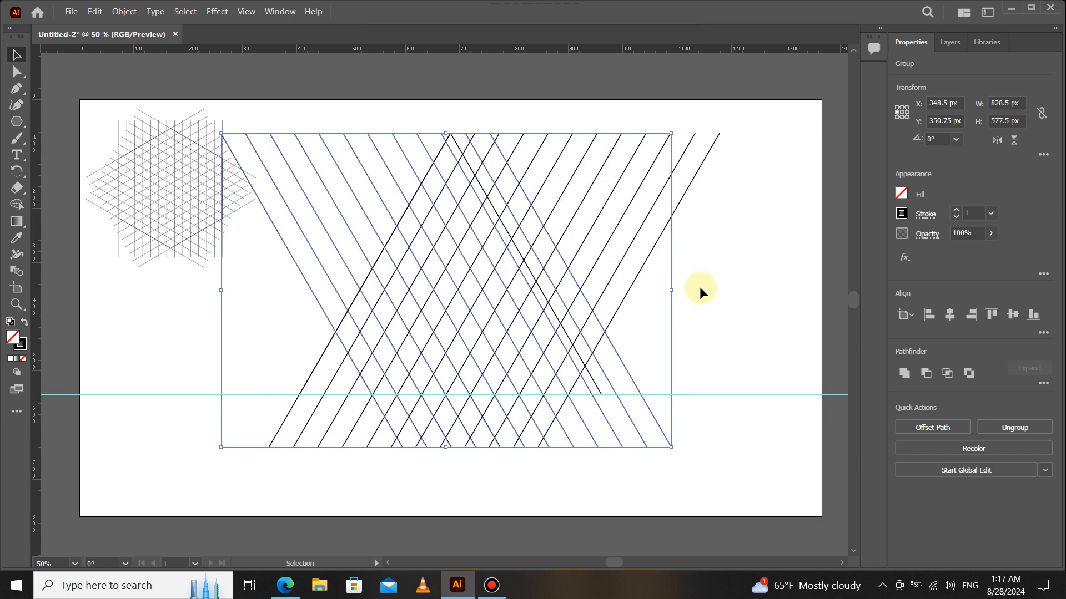
{"action": "key", "text": "Left"}
{"action": "key", "text": "Left"}
{"action": "key", "text": "Left"}
{"action": "key", "text": "Left"}
{"action": "key", "text": "Left"}
{"action": "key", "text": "Left"}
{"action": "key", "text": "Left"}
{"action": "key", "text": "Left"}
{"action": "key", "text": "Left"}
{"action": "key", "text": "Left"}
{"action": "key", "text": "Left"}
{"action": "key", "text": "Left"}
{"action": "key", "text": "Left"}
{"action": "key", "text": "Left"}
{"action": "key", "text": "Left"}
{"action": "key", "text": "Left"}
{"action": "key", "text": "Left"}
{"action": "key", "text": "Left"}
{"action": "key", "text": "Left"}
{"action": "key", "text": "Left"}
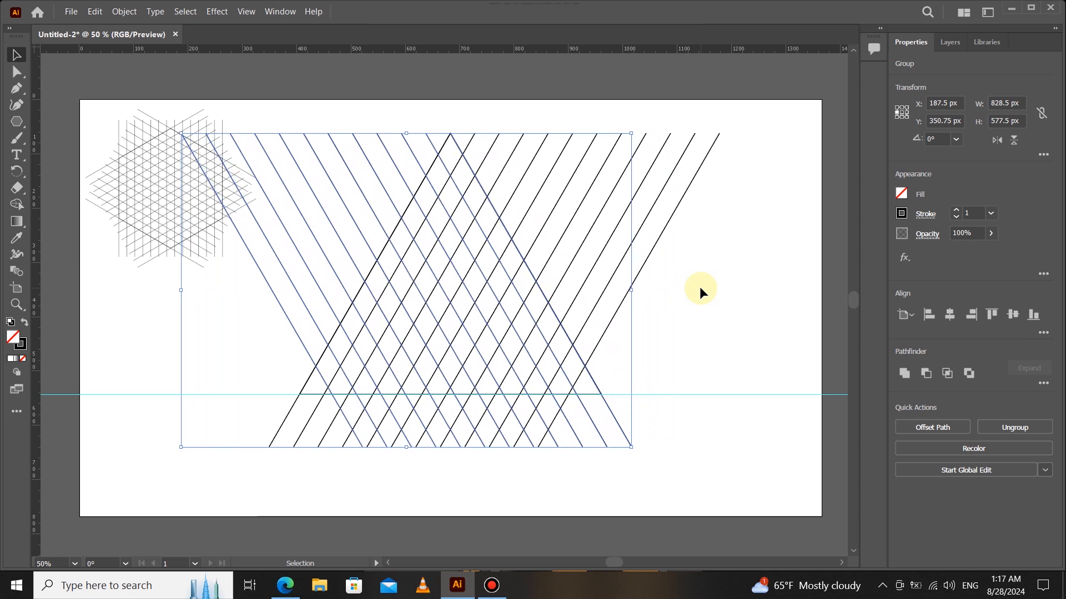
{"action": "left_click", "coordinate": [708, 323]}
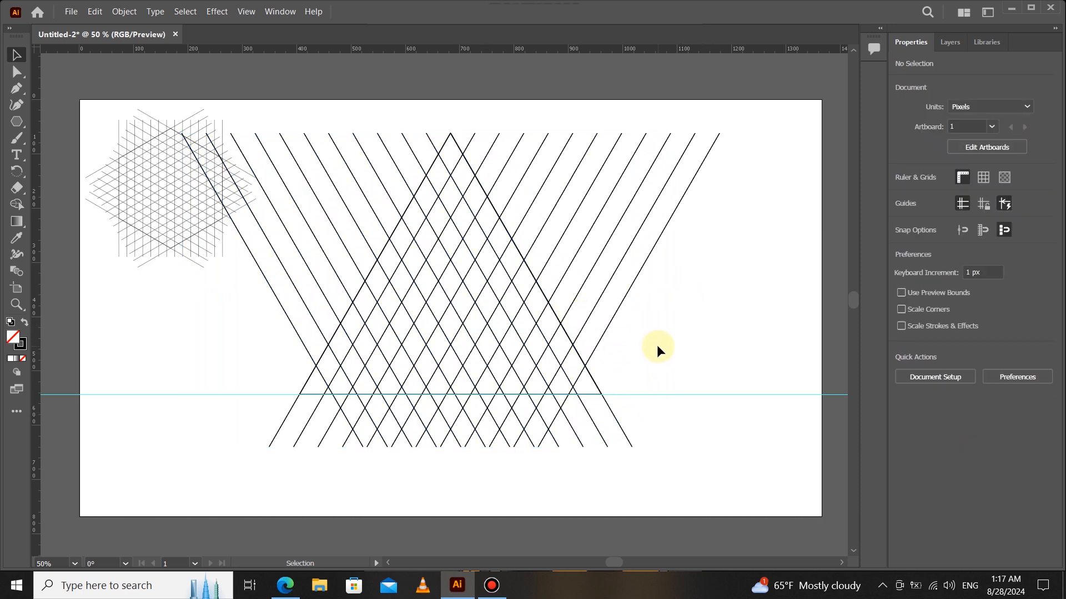
- Reflect a copy of the original slanted line group about the vertical axis with a 90° angle
{"action": "left_click", "coordinate": [554, 422]}
{"action": "right_click", "coordinate": [553, 422]}
{"action": "mouse_move", "coordinate": [661, 344]}
{"action": "left_click", "coordinate": [735, 385]}
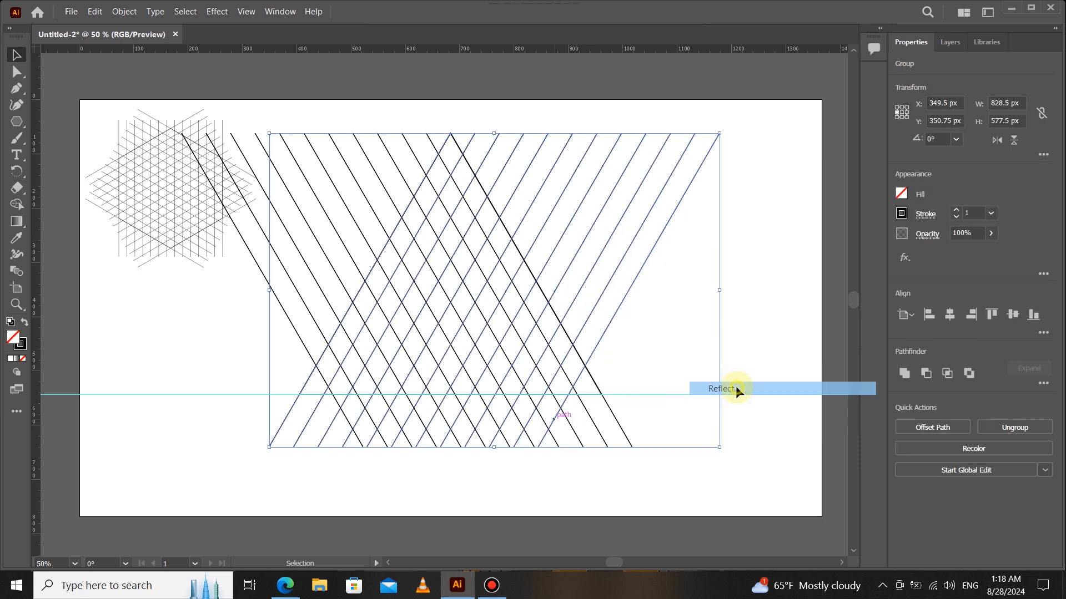
{"action": "left_click", "coordinate": [504, 261]}
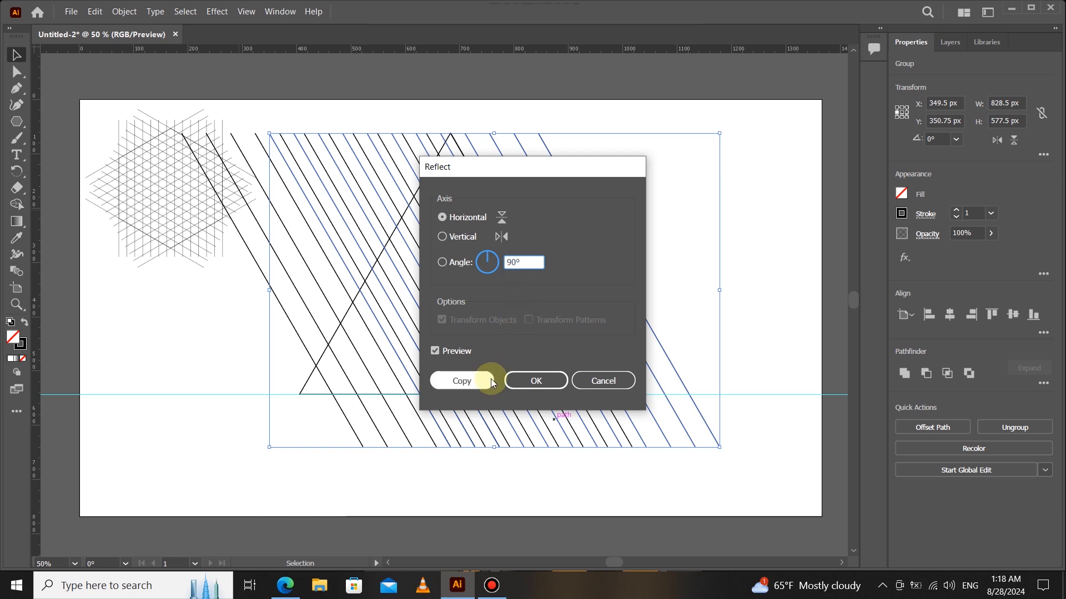
{"action": "left_click", "coordinate": [491, 381]}
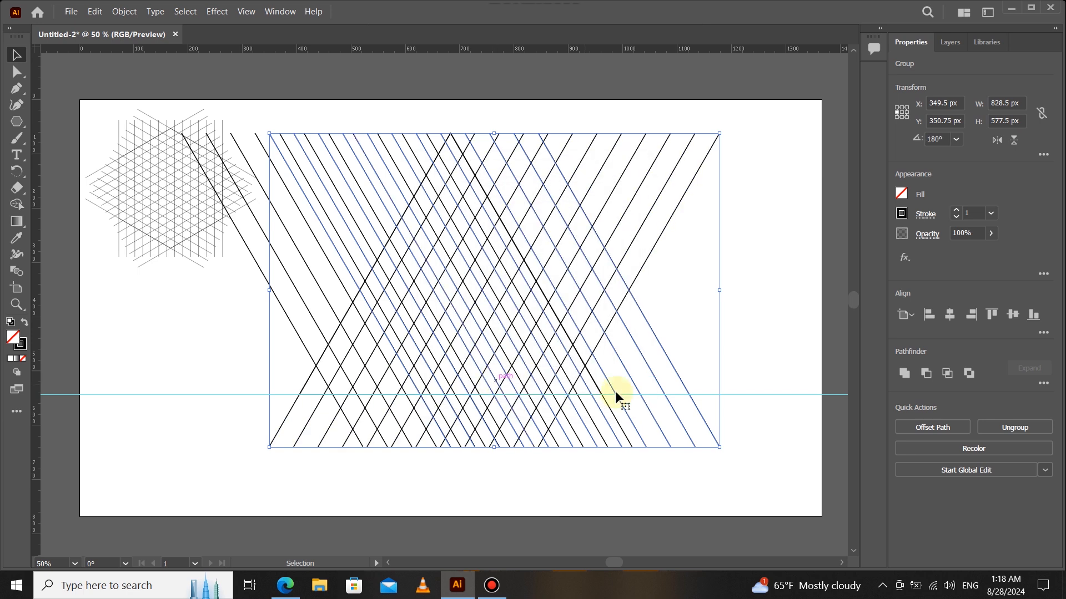
- Rotate the new line group to 60° so its lines run horizontally, and lower it until its lowest line sits on the triangle's base
{"action": "left_click", "coordinate": [991, 314]}
{"action": "left_click_drag", "start_coordinate": [721, 419], "coordinate": [288, 346]}
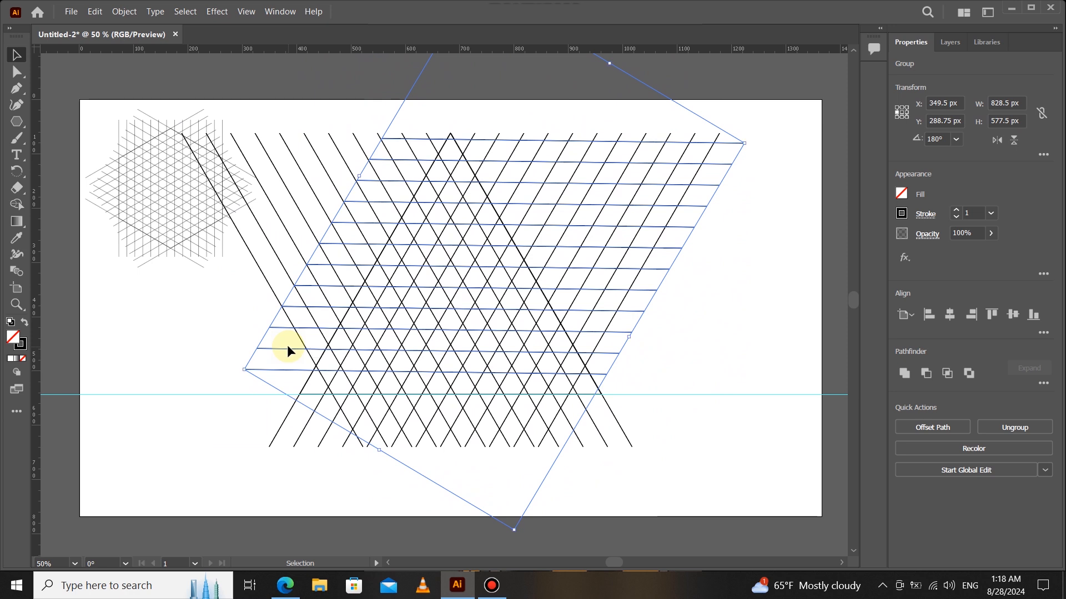
{"action": "key", "text": "Down"}
{"action": "key", "text": "Down"}
{"action": "key", "text": "Down"}
{"action": "key", "text": "Down"}
{"action": "key", "text": "Down"}
{"action": "key", "text": "Down"}
{"action": "key", "text": "Down"}
{"action": "key", "text": "Down"}
{"action": "key", "text": "Down"}
{"action": "key", "text": "Down"}
{"action": "key", "text": "Down"}
{"action": "key", "text": "Down"}
{"action": "key", "text": "Down"}
{"action": "key", "text": "Down"}
{"action": "key", "text": "Down"}
{"action": "key", "text": "Down"}
{"action": "key", "text": "Down"}
{"action": "key", "text": "Down"}
{"action": "key", "text": "Down"}
{"action": "key", "text": "Down"}
{"action": "scroll", "coordinate": [748, 322], "scroll_direction": "down", "scroll_amount": 1}
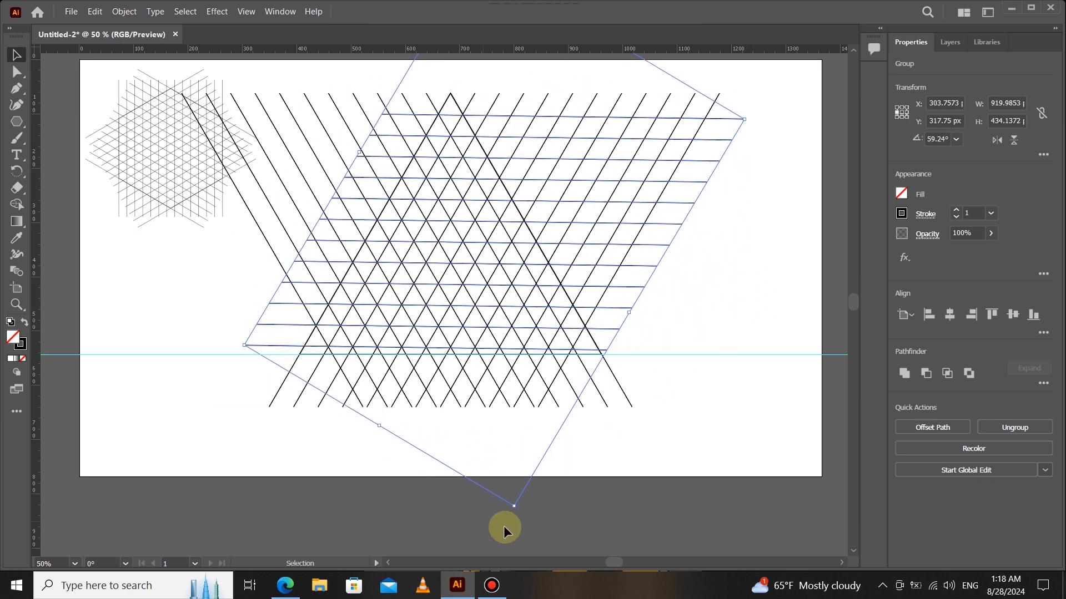
{"action": "left_click_drag", "start_coordinate": [515, 513], "coordinate": [522, 515]}
{"action": "key", "text": "Down"}
{"action": "key", "text": "Down"}
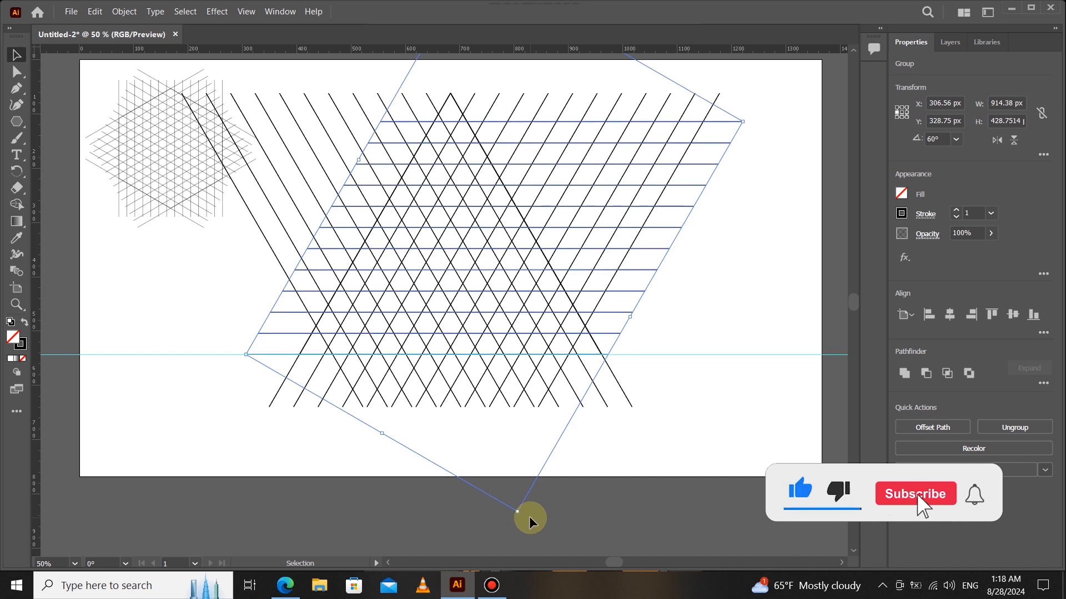
- Shift the horizontal line group sideways to X 317 px so it spans the triangle, and deselect it
{"action": "left_click", "coordinate": [929, 316]}
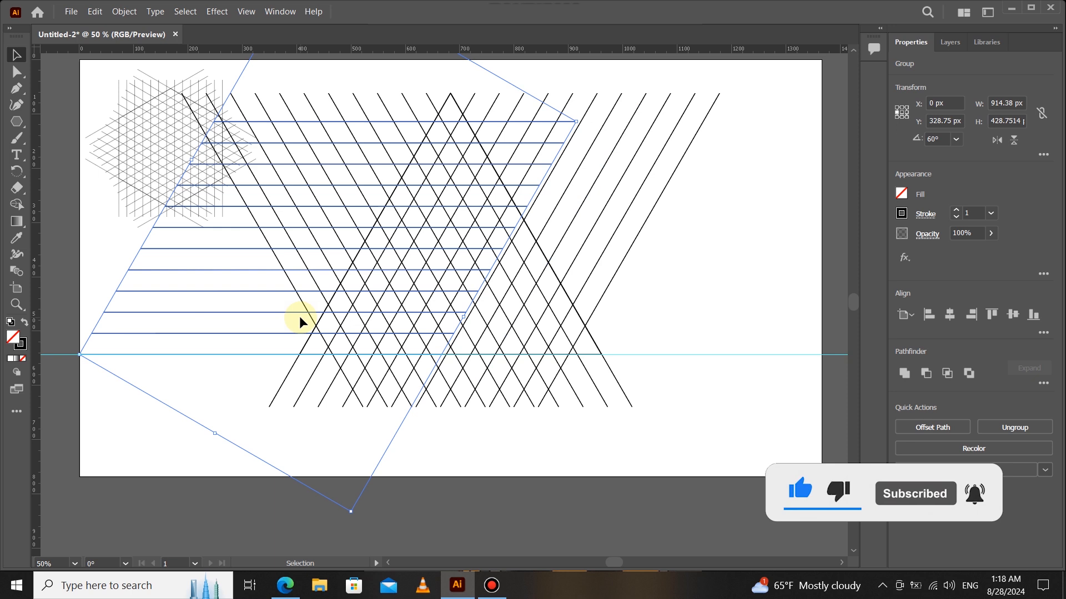
{"action": "key", "text": "Right"}
{"action": "key", "text": "Right"}
{"action": "key", "text": "Right"}
{"action": "key", "text": "Right"}
{"action": "key", "text": "Right"}
{"action": "key", "text": "Right"}
{"action": "key", "text": "Right"}
{"action": "left_click_drag", "start_coordinate": [259, 330], "coordinate": [425, 335]}
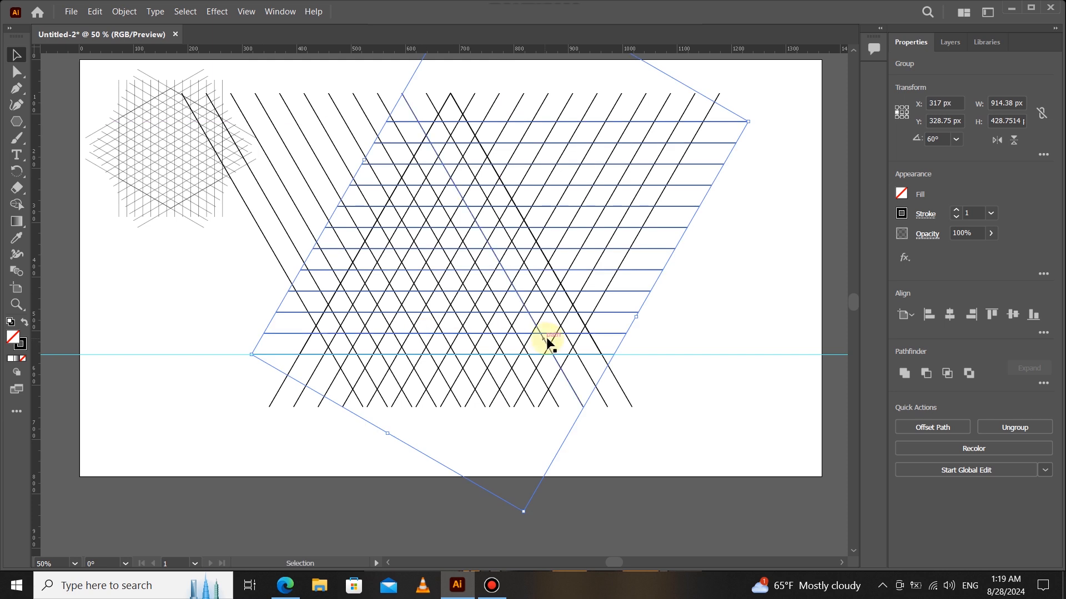
{"action": "left_click", "coordinate": [642, 450]}
- Delete the horizontal guide running along the triangle's base
{"action": "left_click", "coordinate": [755, 355]}
{"action": "key", "text": "Delete"}
{"action": "scroll", "coordinate": [666, 381], "scroll_direction": "up", "scroll_amount": 1}
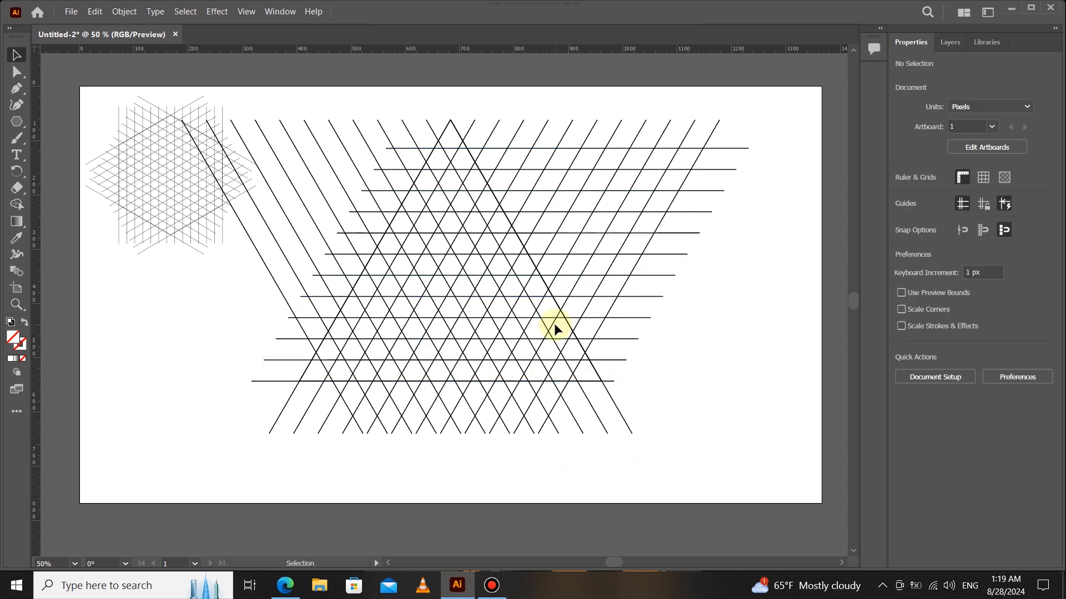
{"action": "scroll", "coordinate": [528, 309], "scroll_direction": "down", "scroll_amount": 1}
{"action": "scroll", "coordinate": [528, 268], "scroll_direction": "up", "scroll_amount": 1}
- Select the whole triangular grid, scale it down and place it beside the hexagonal grid
{"action": "left_click_drag", "start_coordinate": [762, 129], "coordinate": [277, 463]}
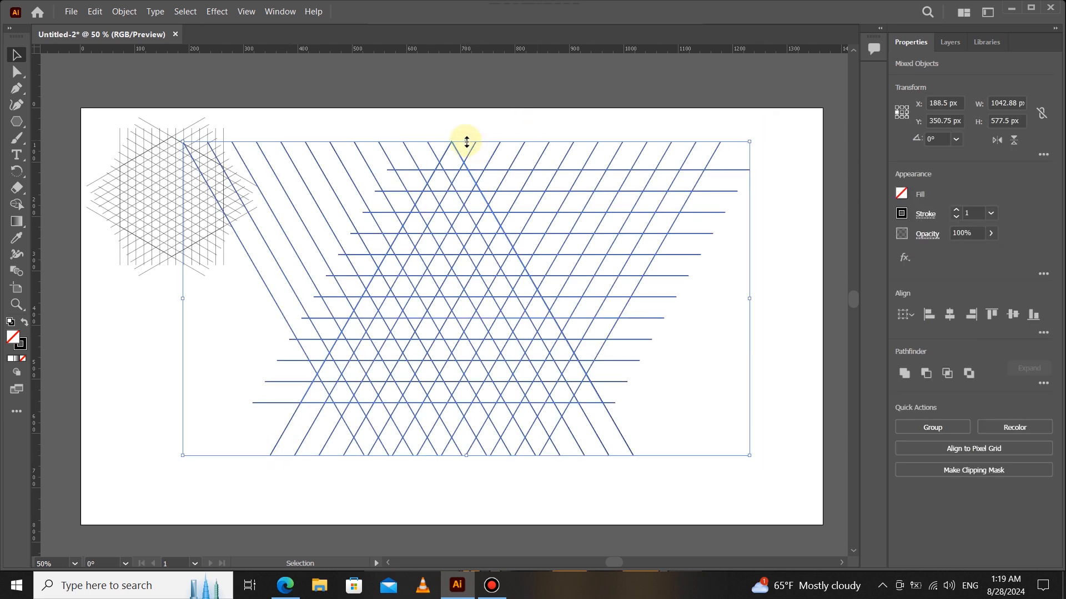
{"action": "left_click_drag", "start_coordinate": [466, 142], "coordinate": [472, 362]}
{"action": "left_click_drag", "start_coordinate": [460, 410], "coordinate": [364, 209]}
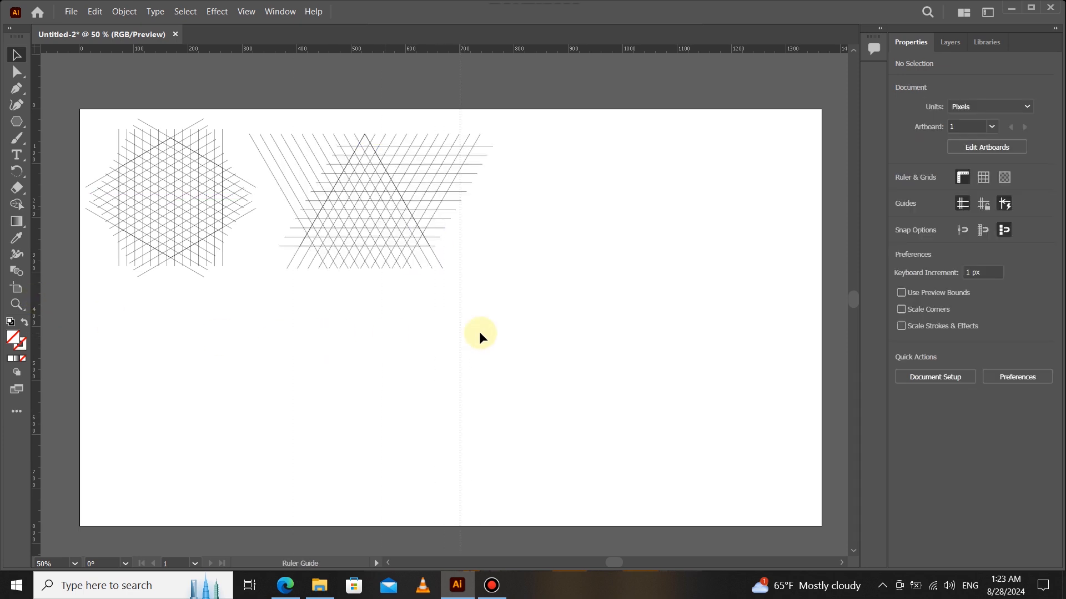
- Place a vertical guide at X 779 px to the right of the triangular grid
{"action": "left_click_drag", "start_coordinate": [478, 332], "coordinate": [522, 300]}
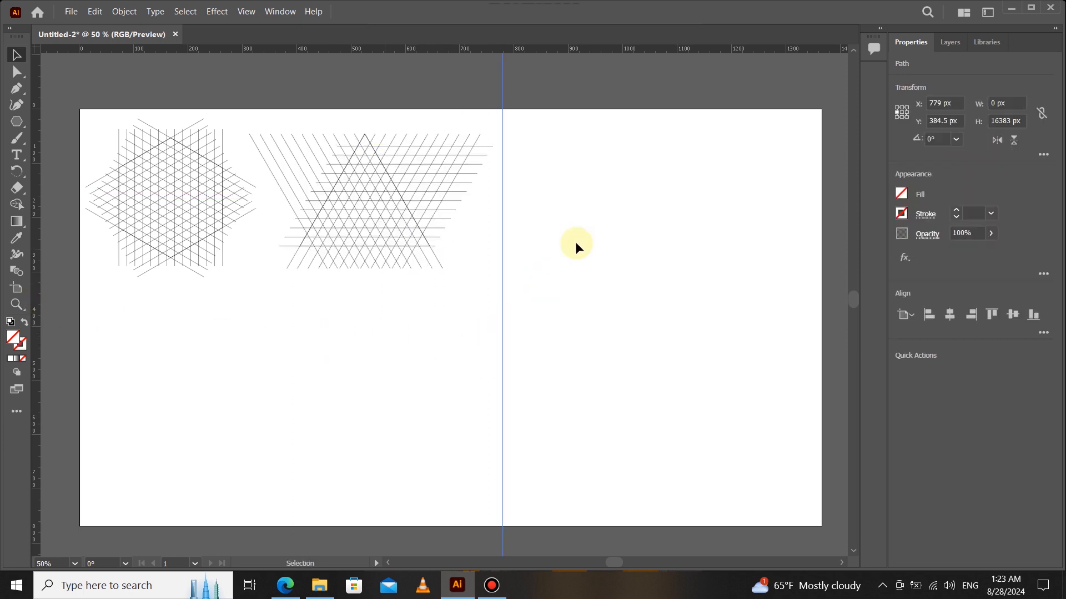
{"action": "left_click", "coordinate": [902, 213]}
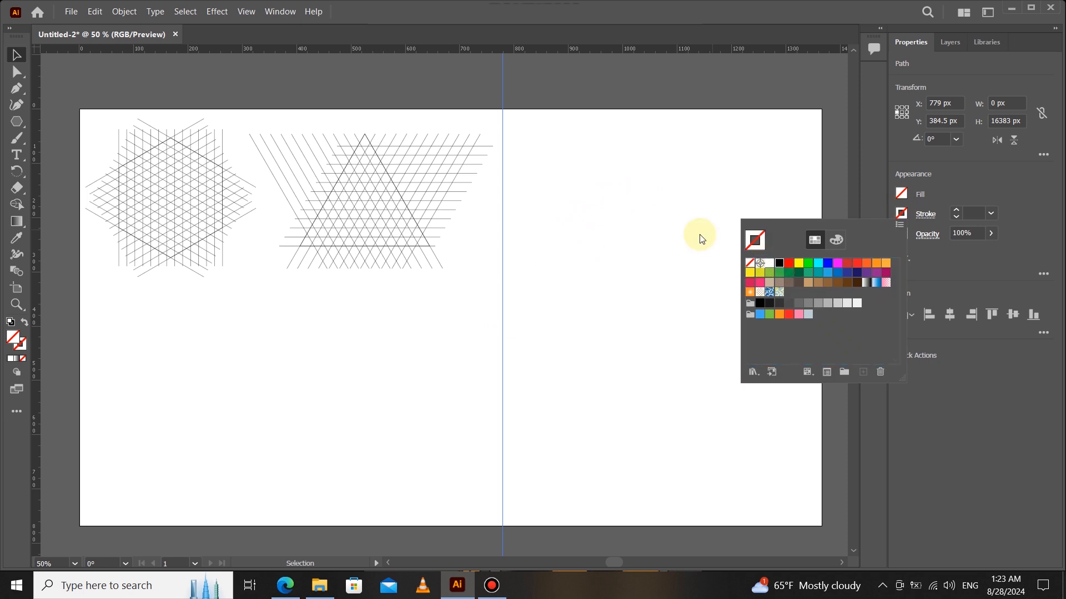
{"action": "key", "text": "Escape"}
{"action": "left_click", "coordinate": [1054, 31]}
{"action": "scroll", "coordinate": [530, 280], "scroll_direction": "up", "scroll_amount": 1}
{"action": "scroll", "coordinate": [530, 279], "scroll_direction": "down", "scroll_amount": 1}
{"action": "left_click_drag", "start_coordinate": [313, 352], "coordinate": [325, 350]}
{"action": "left_click", "coordinate": [17, 87]}
{"action": "left_click", "coordinate": [514, 165]}
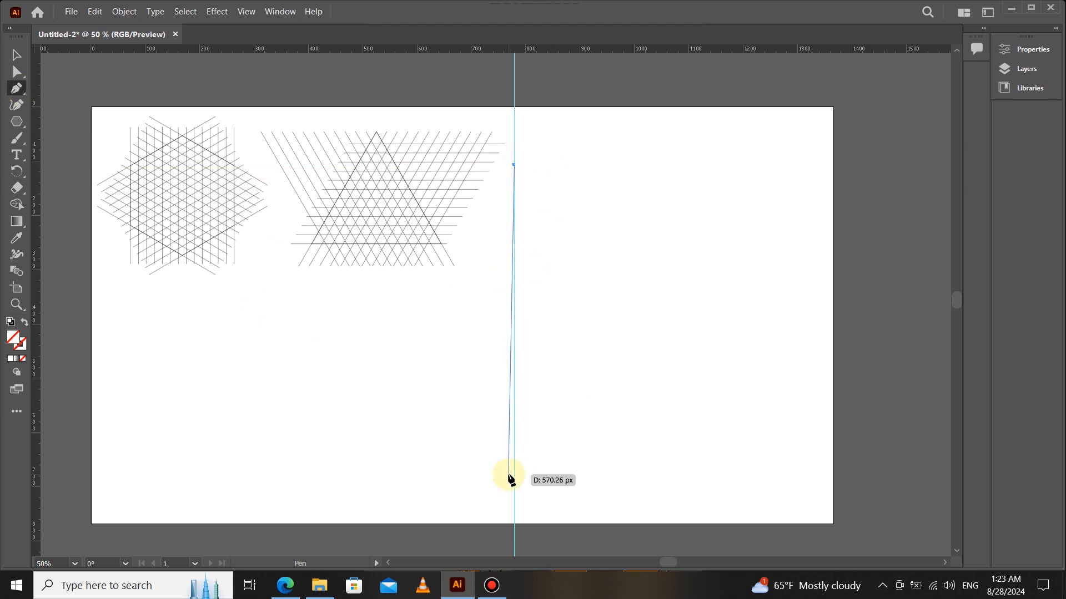
{"action": "left_click", "coordinate": [512, 486]}
{"action": "key", "text": "Escape"}
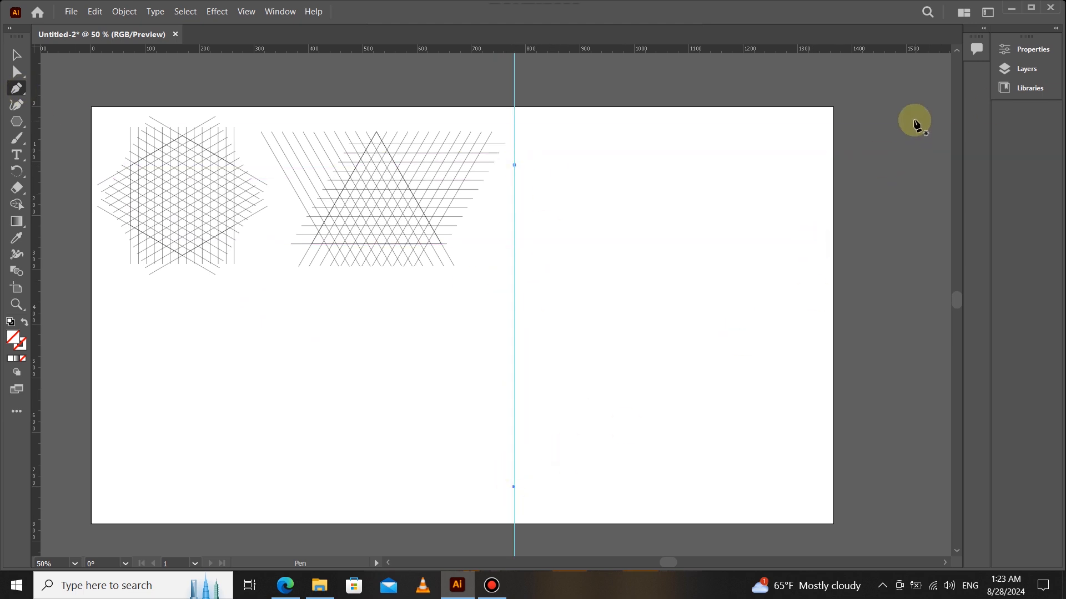
{"action": "left_click", "coordinate": [1054, 28]}
{"action": "left_click", "coordinate": [901, 213]}
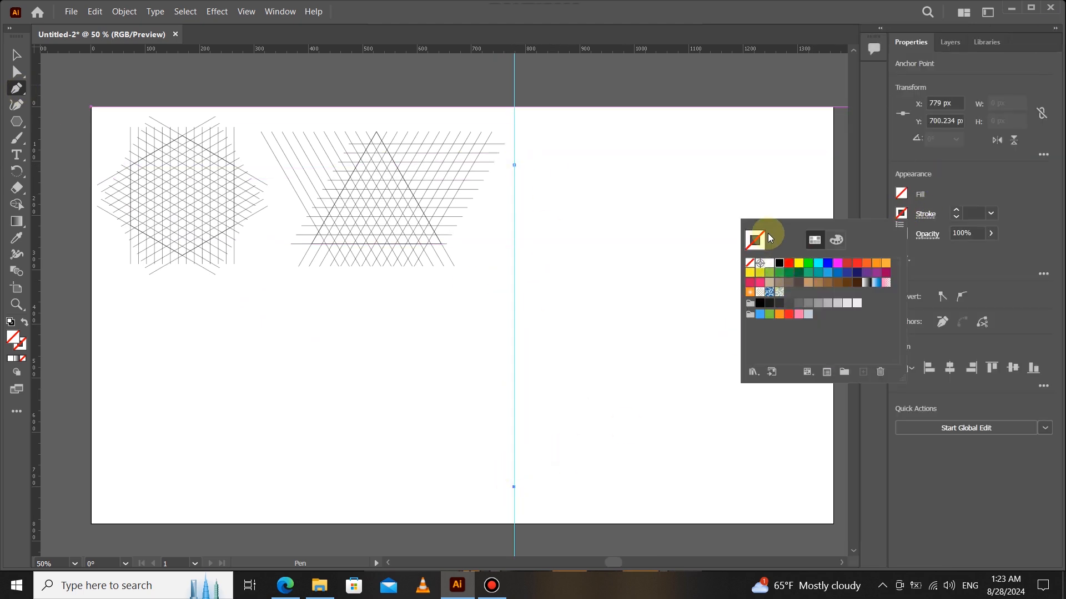
{"action": "left_click", "coordinate": [586, 195]}
{"action": "key", "text": "ctrl+z"}
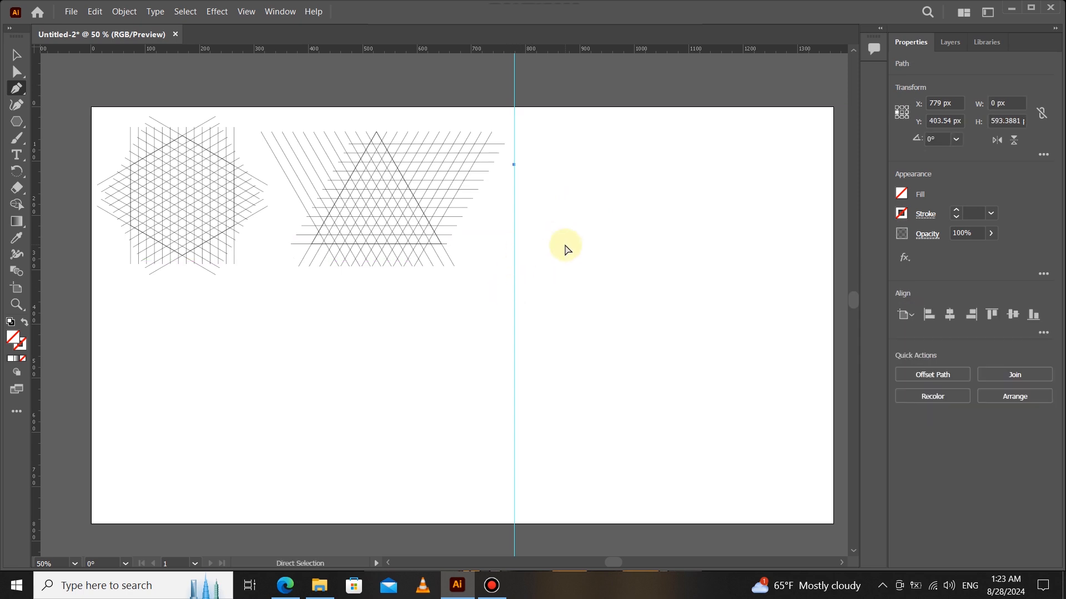
{"action": "key", "text": "ctrl+z"}
- Draw a vertical line along the guide from about Y 81 px to Y 680 px with a black 1 px stroke
{"action": "left_click", "coordinate": [514, 151]}
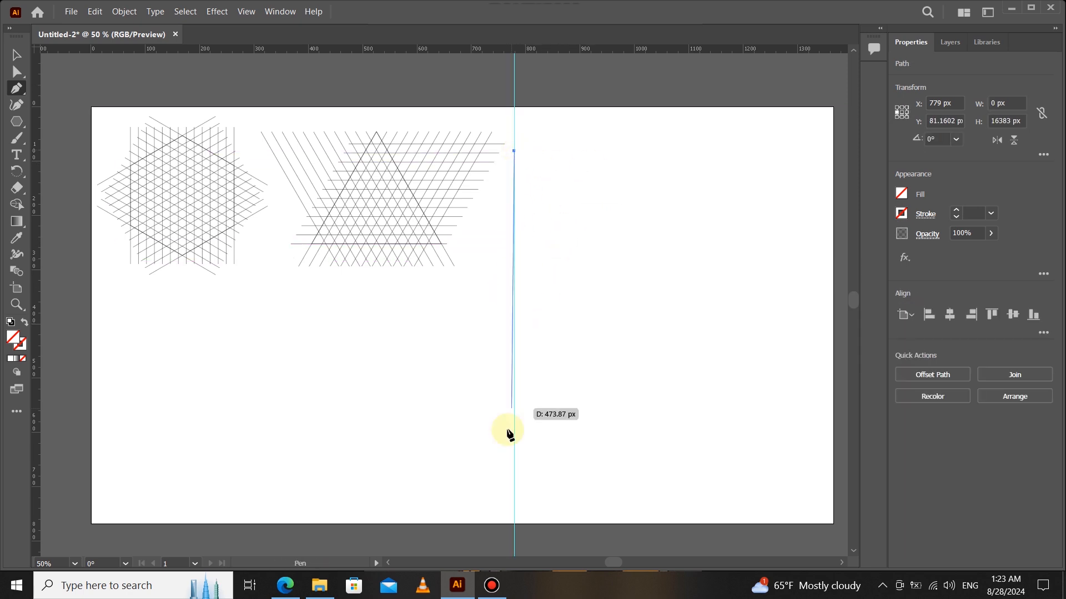
{"action": "left_click", "coordinate": [514, 476]}
{"action": "left_click", "coordinate": [901, 213]}
{"action": "left_click", "coordinate": [780, 264]}
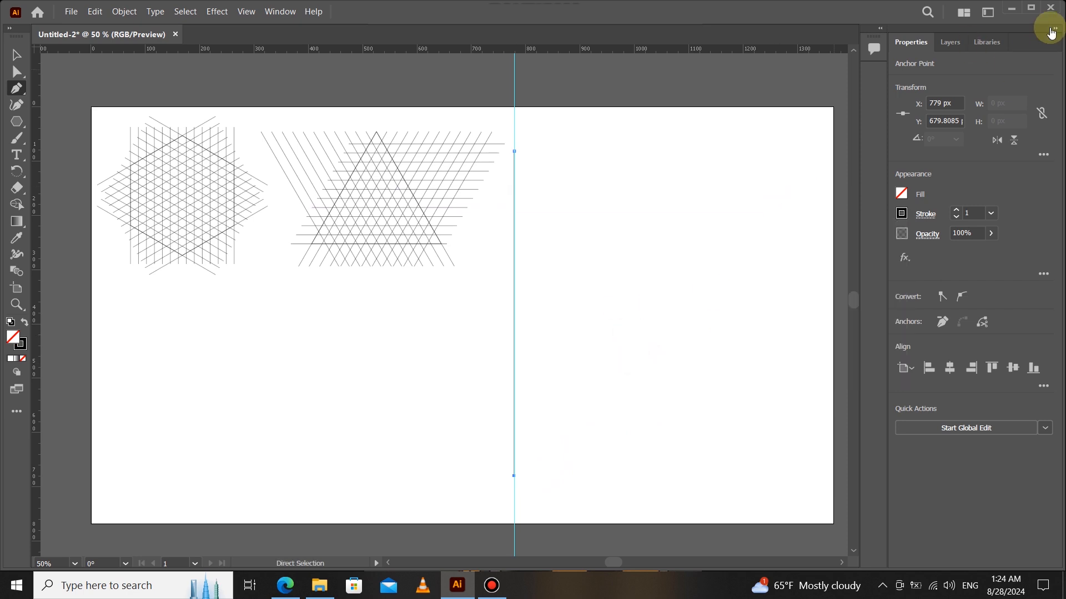
{"action": "left_click", "coordinate": [1055, 28]}
- Duplicate the vertical line about 29 px to the right, repeating the copy until there are thirteen evenly spaced lines
{"action": "left_click", "coordinate": [16, 54]}
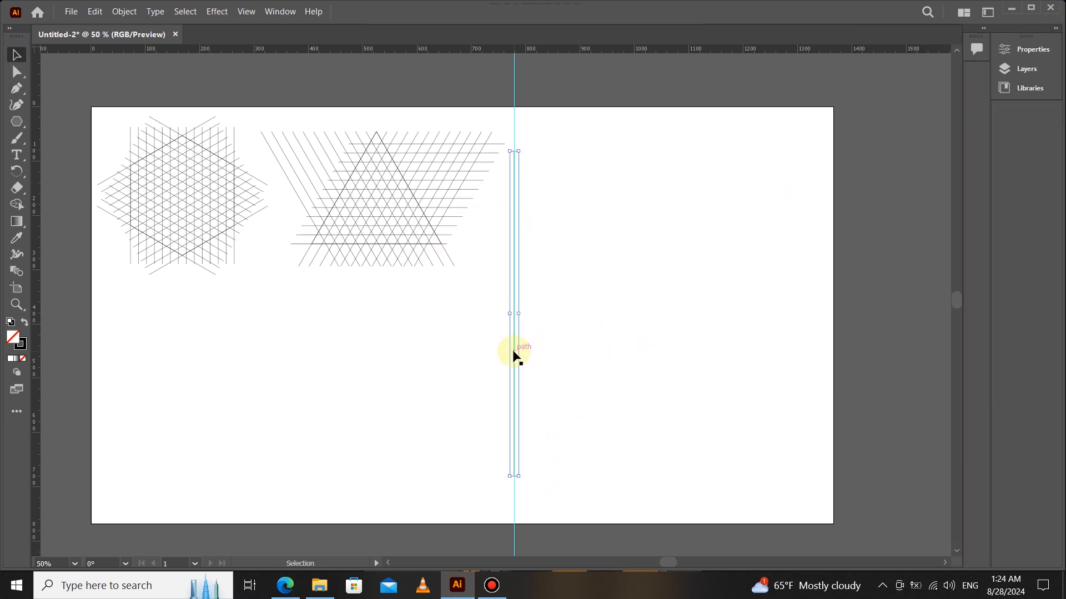
{"action": "left_click_drag", "start_coordinate": [514, 355], "coordinate": [530, 352]}
{"action": "key", "text": "a"}
{"action": "key", "text": "ctrl+d"}
{"action": "key", "text": "ctrl+d"}
{"action": "key", "text": "ctrl+d"}
{"action": "key", "text": "ctrl+d"}
{"action": "key", "text": "ctrl+d"}
{"action": "key", "text": "ctrl+d"}
{"action": "key", "text": "ctrl+d"}
{"action": "key", "text": "ctrl+d"}
{"action": "key", "text": "ctrl+d"}
{"action": "left_click", "coordinate": [747, 349]}
- Select all the vertical lines and group them
{"action": "left_click_drag", "start_coordinate": [483, 515], "coordinate": [745, 471]}
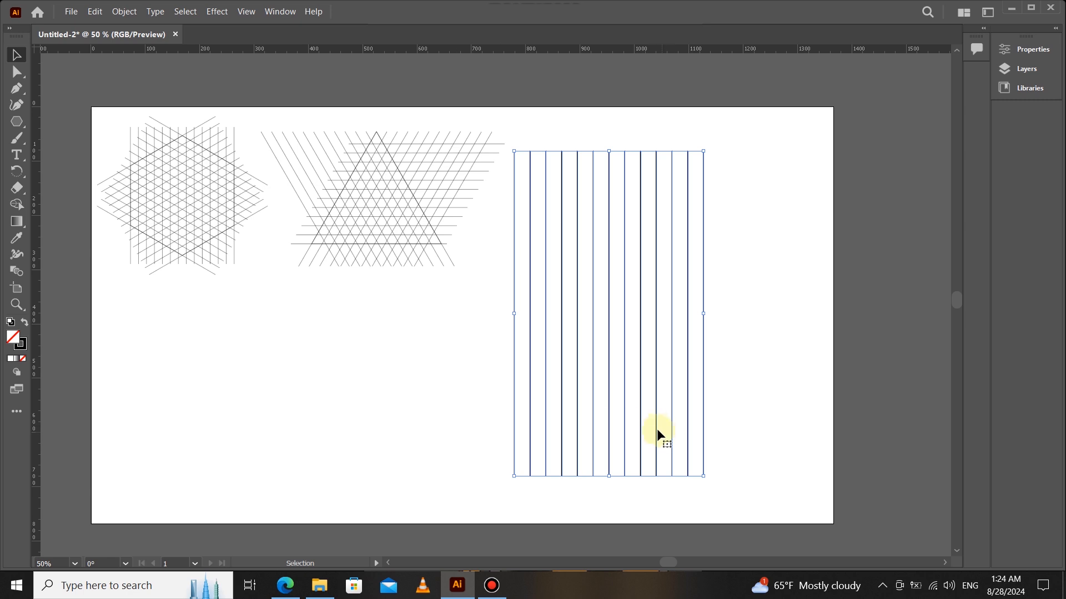
{"action": "right_click", "coordinate": [640, 411]}
{"action": "left_click", "coordinate": [700, 232]}
- Reflect a copy of the vertical line group at a 45° angle to form a square grid, and deselect it
{"action": "right_click", "coordinate": [644, 373]}
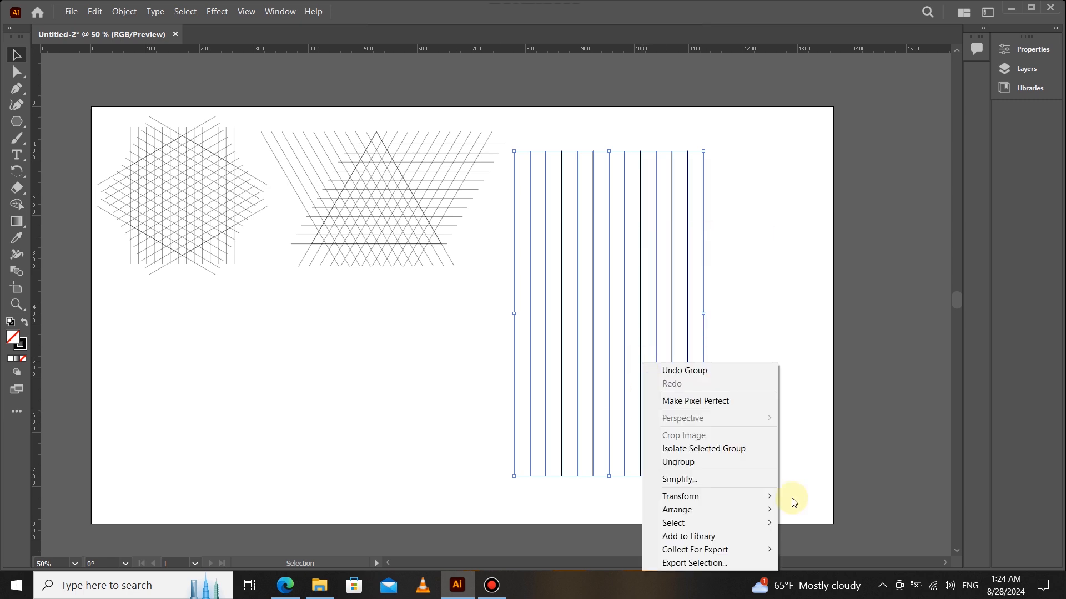
{"action": "mouse_move", "coordinate": [762, 497]}
{"action": "left_click", "coordinate": [825, 434]}
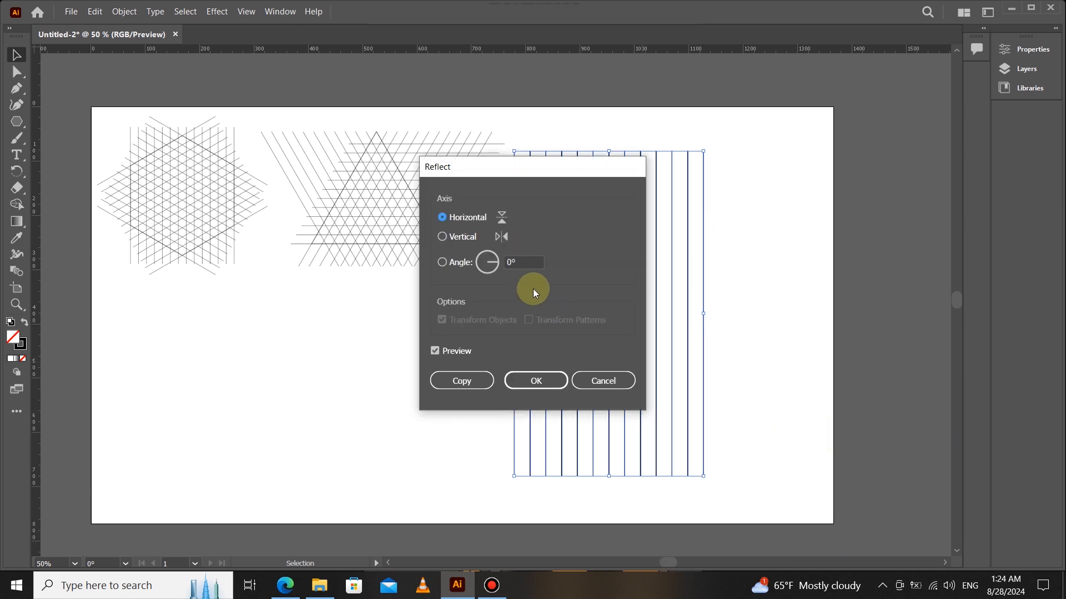
{"action": "left_click", "coordinate": [509, 262]}
{"action": "type", "text": "45"}
{"action": "left_click", "coordinate": [461, 381]}
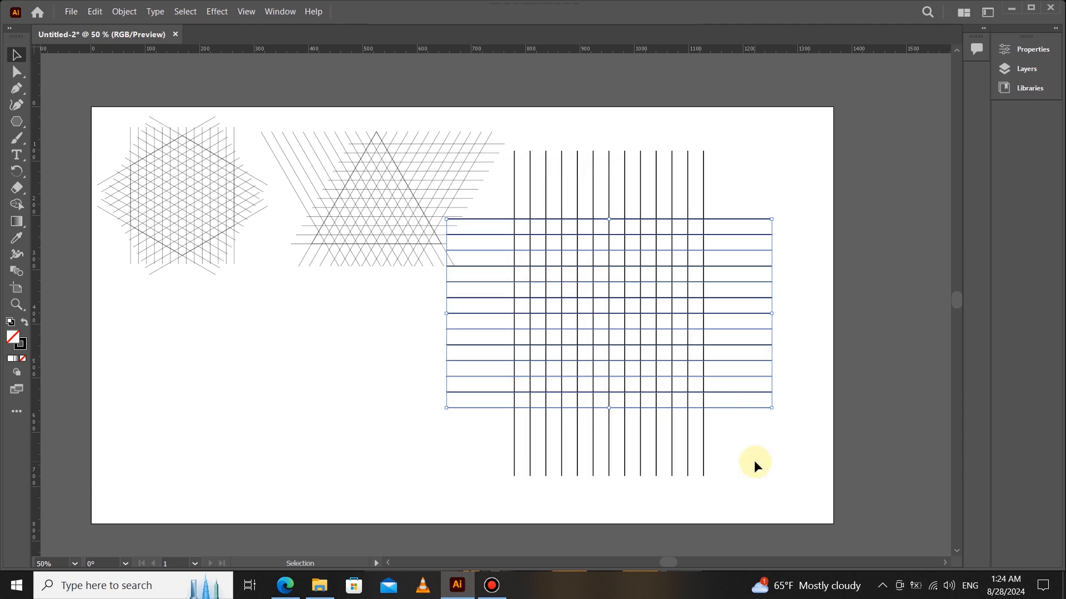
{"action": "left_click", "coordinate": [745, 442]}
- Draw a circle two grid cells in diameter, centred on the square grid's middle intersection
{"action": "scroll", "coordinate": [628, 305], "scroll_direction": "up", "scroll_amount": 1}
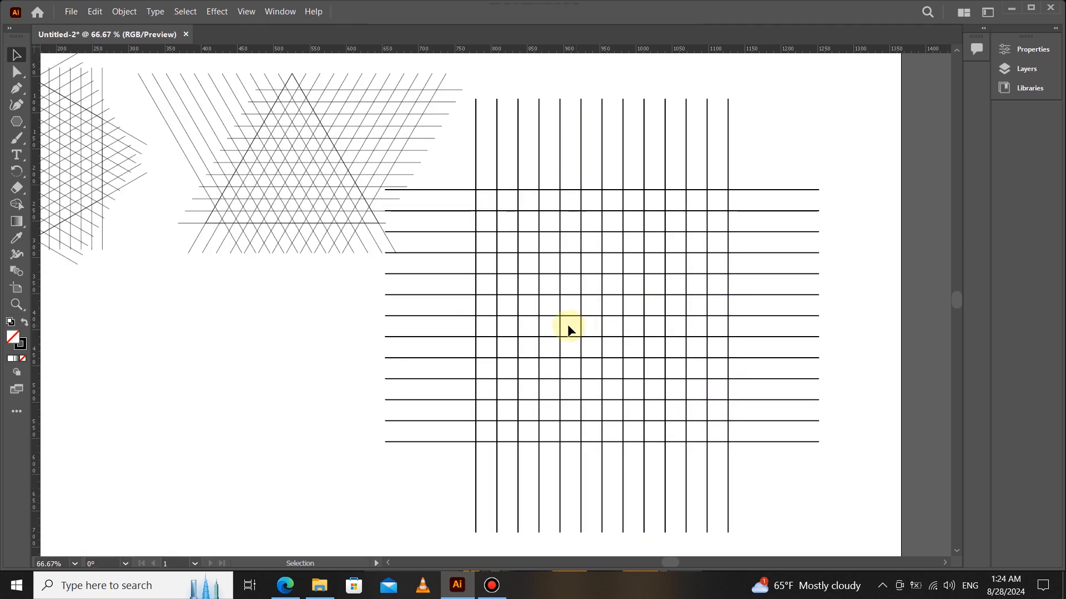
{"action": "left_click_drag", "start_coordinate": [16, 122], "coordinate": [66, 135]}
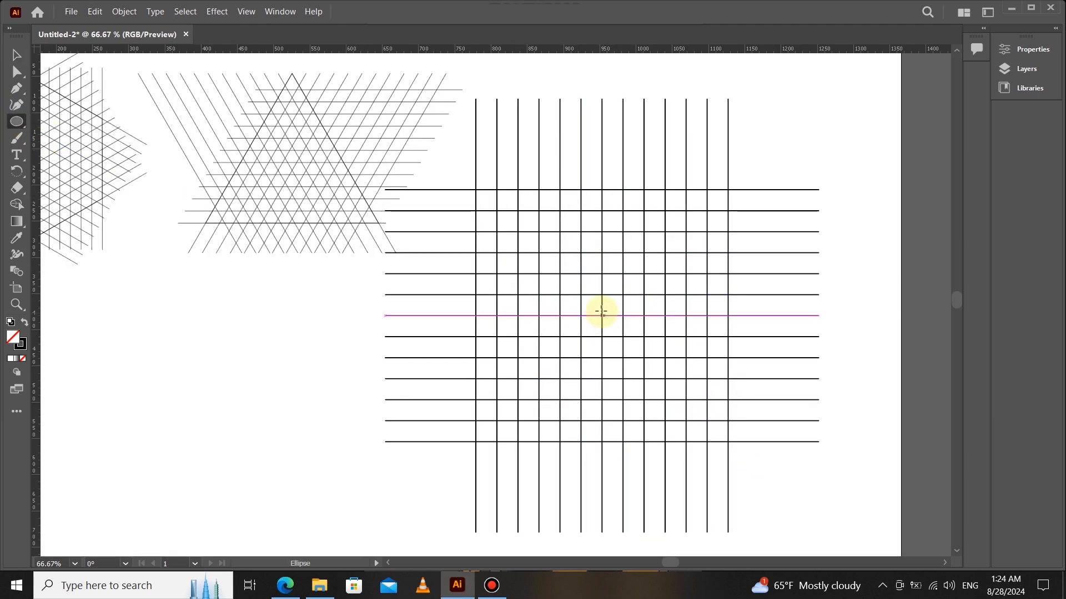
{"action": "left_click_drag", "start_coordinate": [581, 295], "coordinate": [622, 336]}
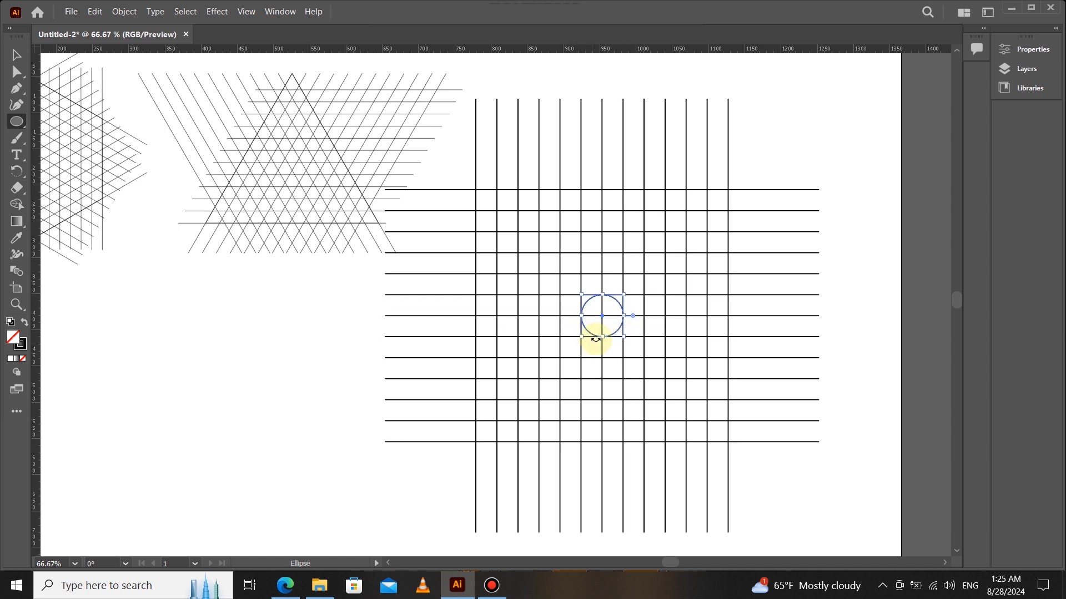
- Draw five more concentric circles around the first, four, six, eight, ten and twelve grid cells in diameter, and deselect
{"action": "left_click_drag", "start_coordinate": [560, 273], "coordinate": [645, 358]}
{"action": "left_click_drag", "start_coordinate": [539, 253], "coordinate": [665, 379]}
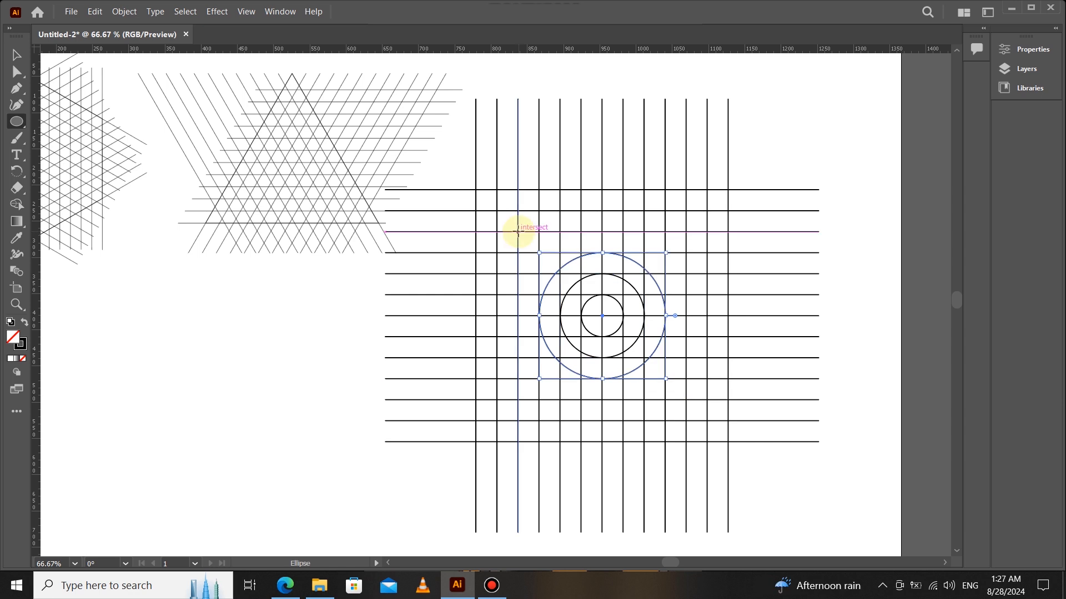
{"action": "left_click", "coordinate": [517, 232]}
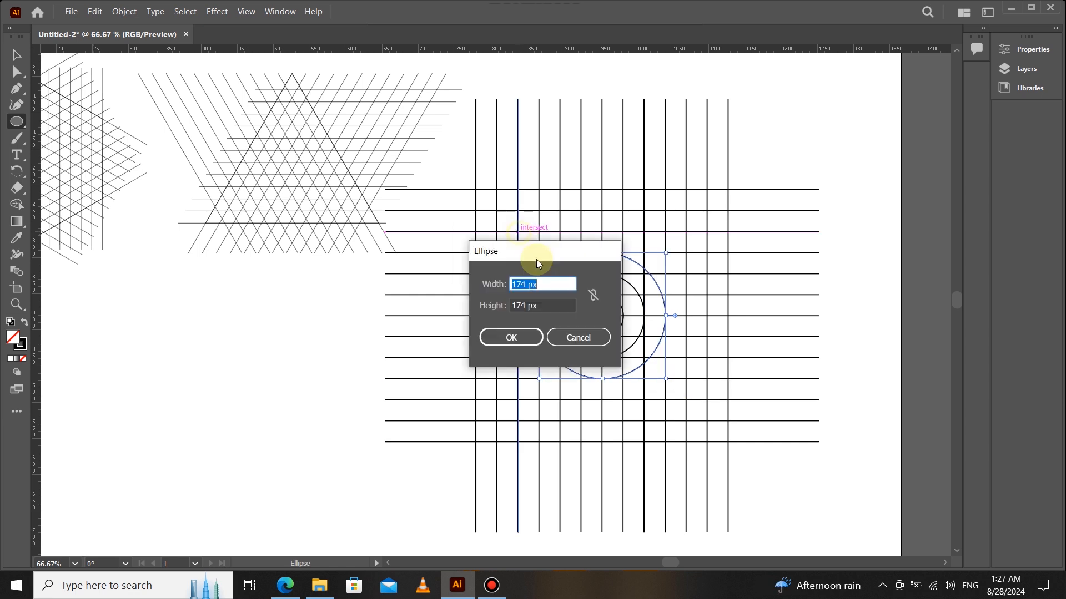
{"action": "left_click", "coordinate": [576, 358]}
{"action": "left_click_drag", "start_coordinate": [524, 237], "coordinate": [687, 399]}
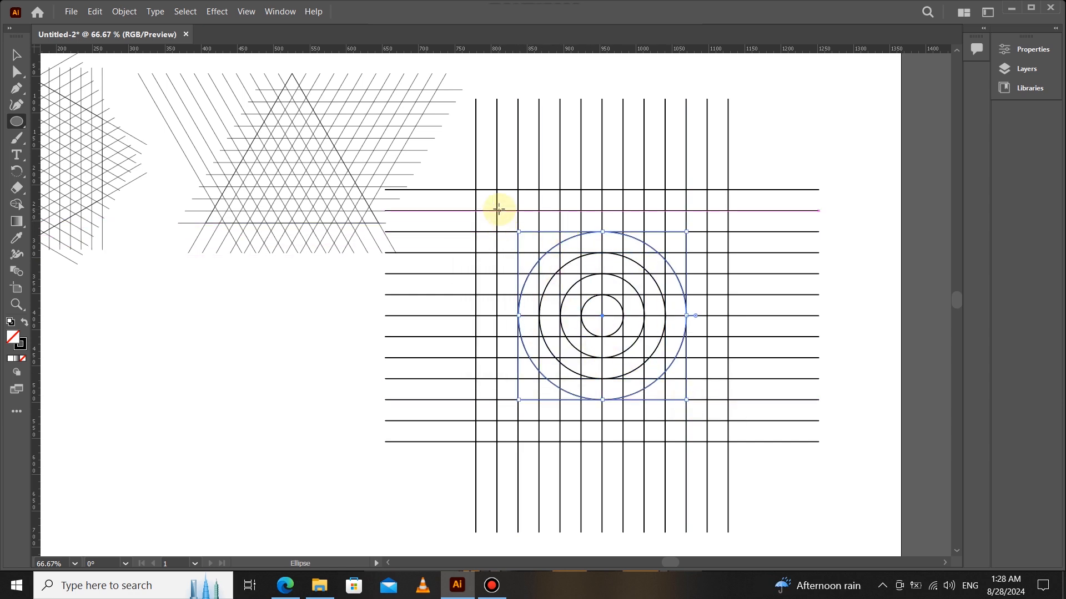
{"action": "left_click_drag", "start_coordinate": [495, 209], "coordinate": [705, 421]}
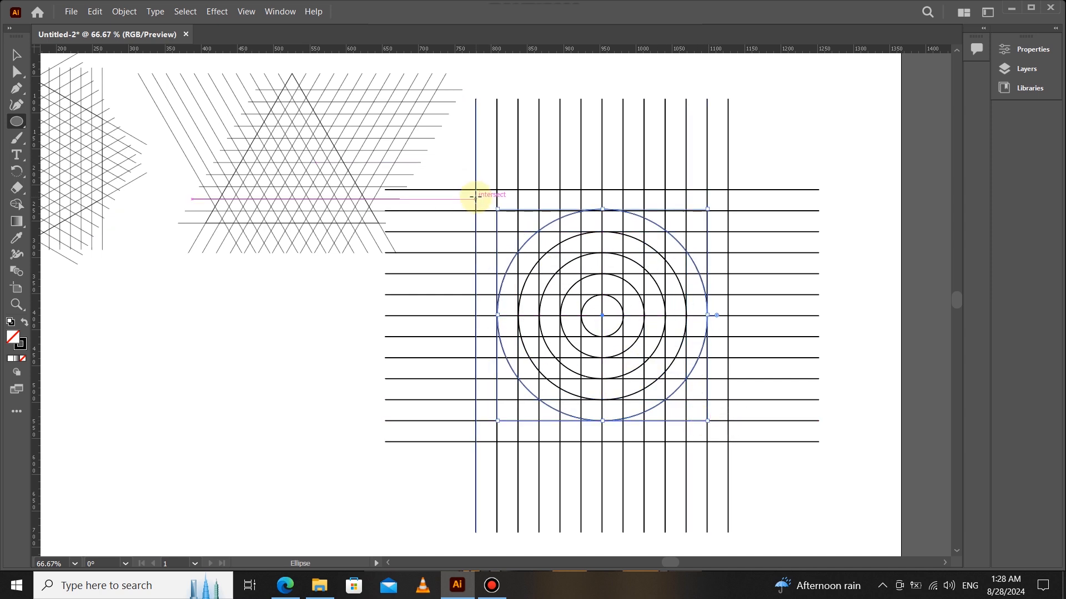
{"action": "left_click_drag", "start_coordinate": [476, 190], "coordinate": [728, 443]}
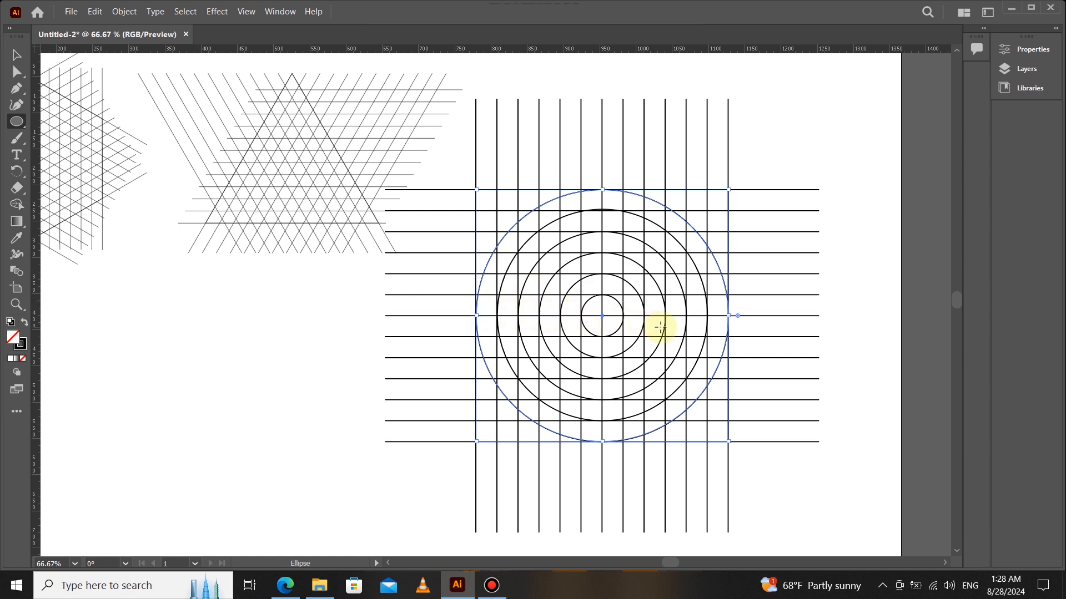
{"action": "left_click", "coordinate": [17, 54]}
{"action": "left_click", "coordinate": [239, 353]}
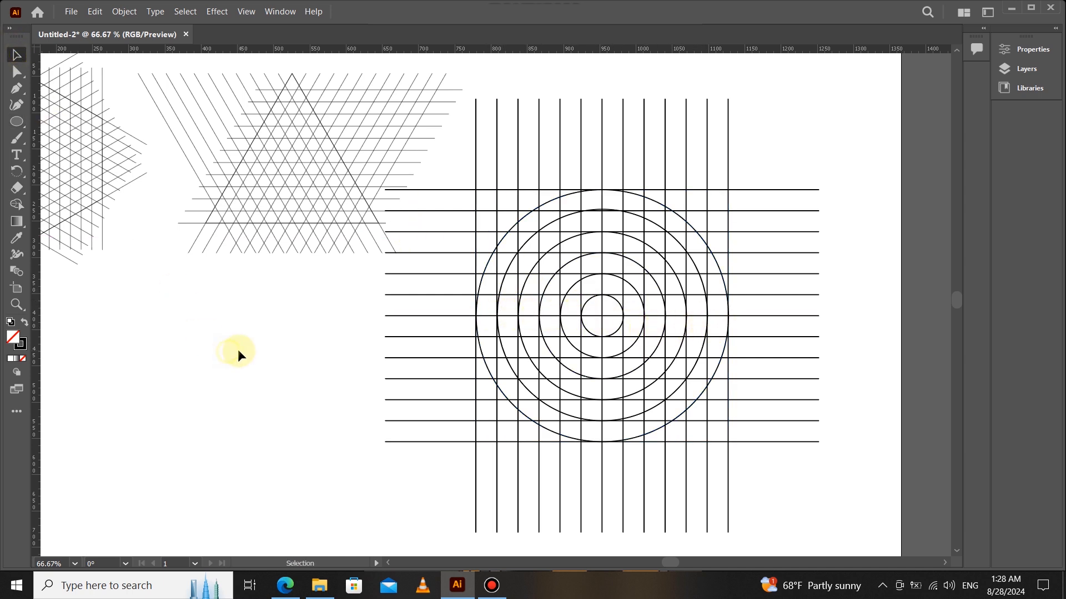
- Shift the square grid with its circles slightly to the right, and merge the ring between the two innermost circles with Shape Builder
{"action": "left_click_drag", "start_coordinate": [787, 248], "coordinate": [552, 442]}
{"action": "left_click_drag", "start_coordinate": [614, 363], "coordinate": [653, 357]}
{"action": "left_click", "coordinate": [17, 204]}
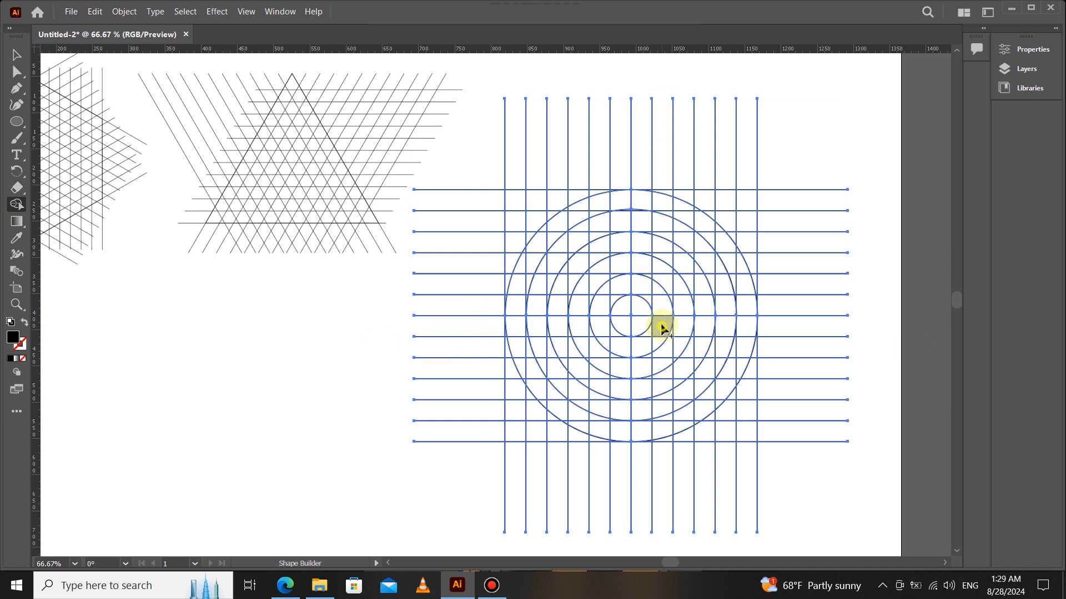
{"action": "left_click_drag", "start_coordinate": [656, 336], "coordinate": [650, 335]}
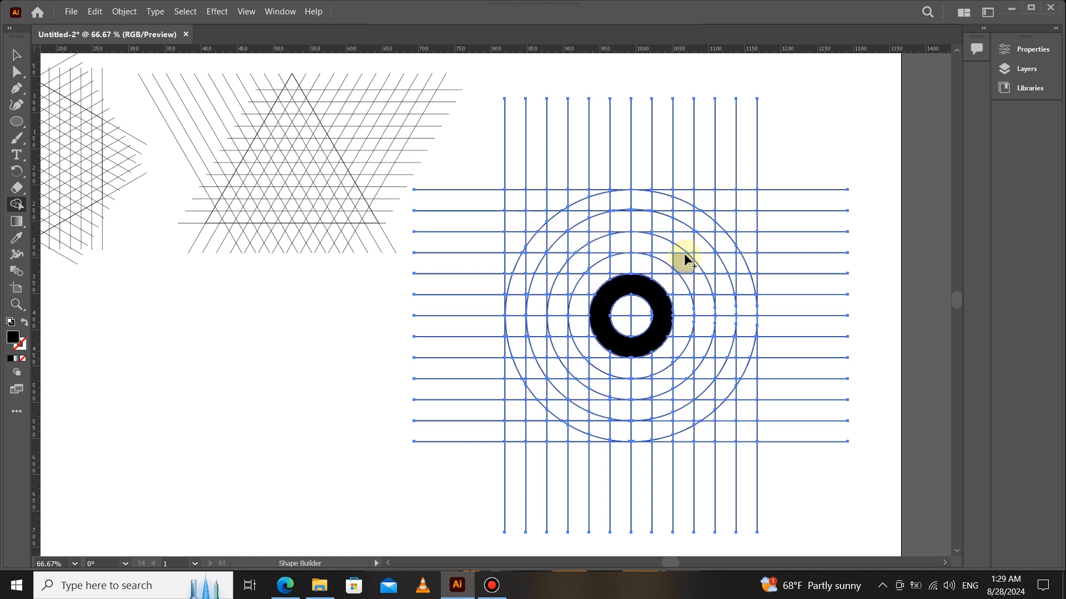
- Merge cells in the right half into an outer arc, a tall vertical bar, and short vertical bars above and below the ring
{"action": "left_click_drag", "start_coordinate": [668, 260], "coordinate": [666, 208]}
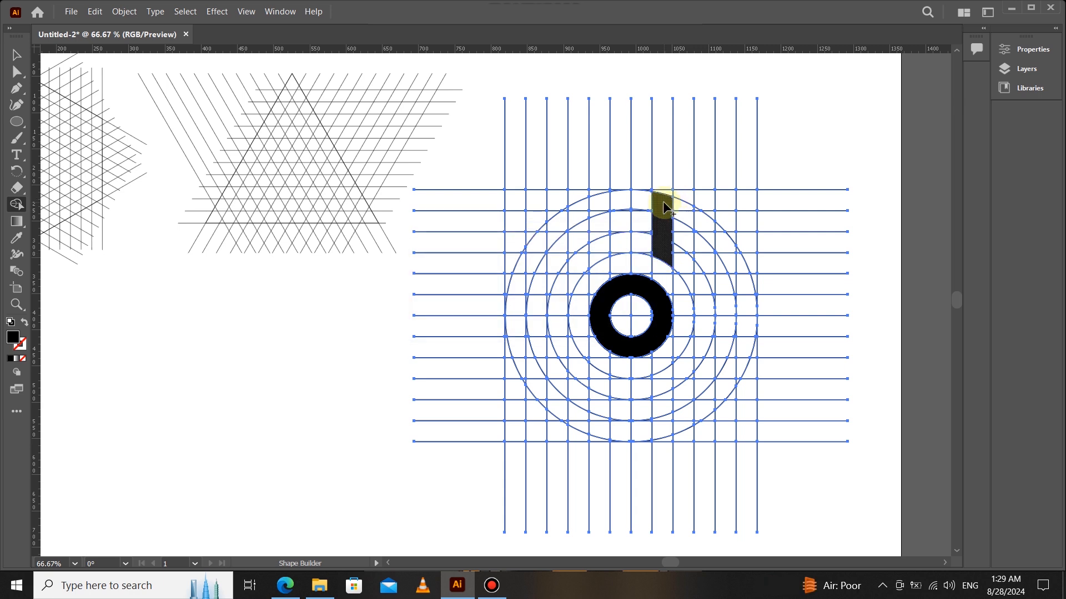
{"action": "left_click_drag", "start_coordinate": [744, 351], "coordinate": [743, 343]}
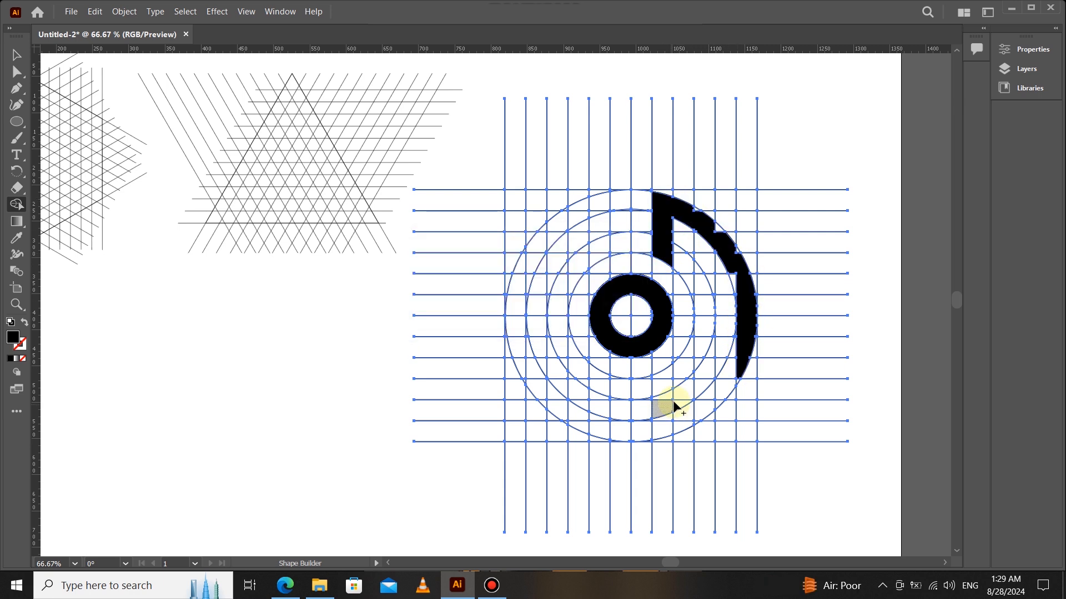
{"action": "left_click", "coordinate": [665, 430]}
{"action": "left_click_drag", "start_coordinate": [709, 233], "coordinate": [702, 413]}
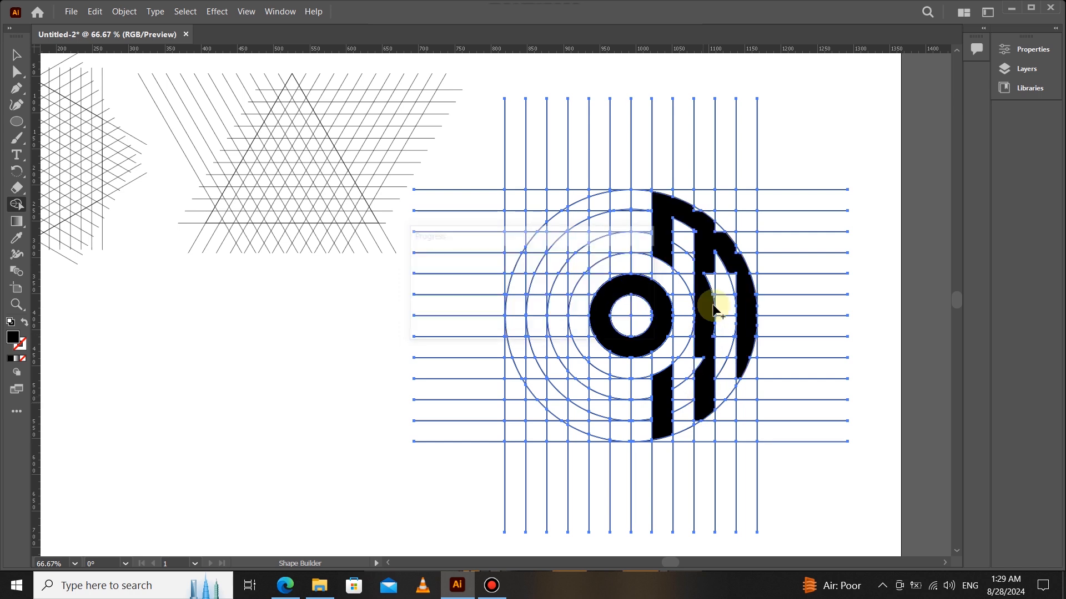
{"action": "left_click_drag", "start_coordinate": [706, 286], "coordinate": [710, 281]}
{"action": "left_click_drag", "start_coordinate": [705, 350], "coordinate": [698, 362]}
{"action": "left_click_drag", "start_coordinate": [736, 286], "coordinate": [736, 283]}
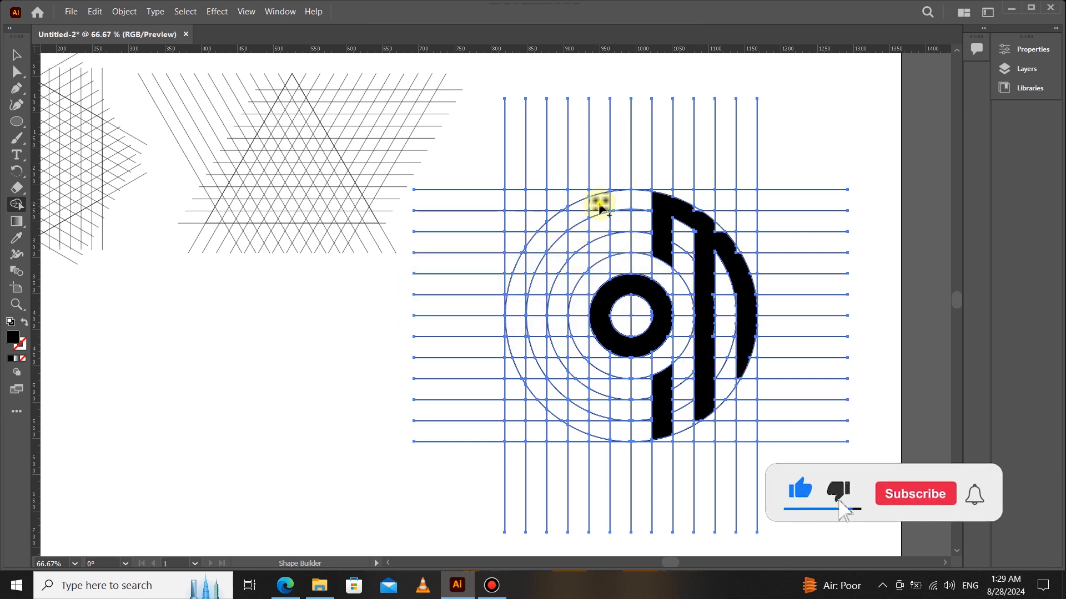
- Merge cells in the left half into an outer arc with a short vertical bar leading into an inner quarter arc
{"action": "left_click_drag", "start_coordinate": [598, 251], "coordinate": [599, 258]}
{"action": "left_click_drag", "start_coordinate": [597, 209], "coordinate": [539, 246]}
{"action": "mouse_move", "coordinate": [560, 406]}
{"action": "left_mouse_down"}
{"action": "mouse_move", "coordinate": [594, 423]}
{"action": "mouse_move", "coordinate": [577, 426]}
{"action": "left_mouse_up"}
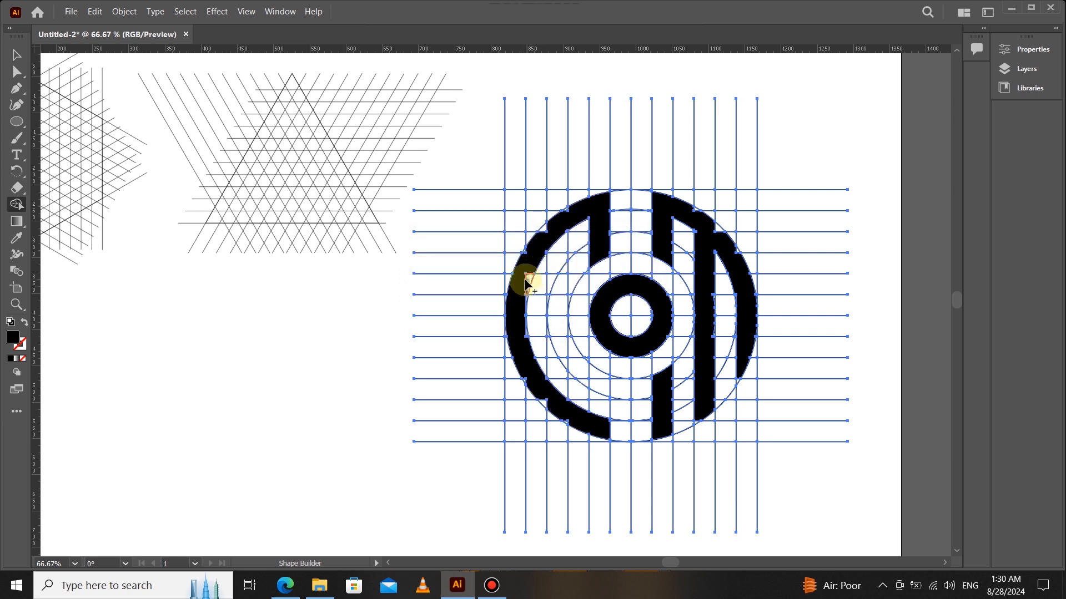
{"action": "mouse_move", "coordinate": [564, 299]}
{"action": "left_mouse_down"}
{"action": "mouse_move", "coordinate": [566, 272]}
{"action": "mouse_move", "coordinate": [563, 298]}
{"action": "left_mouse_up"}
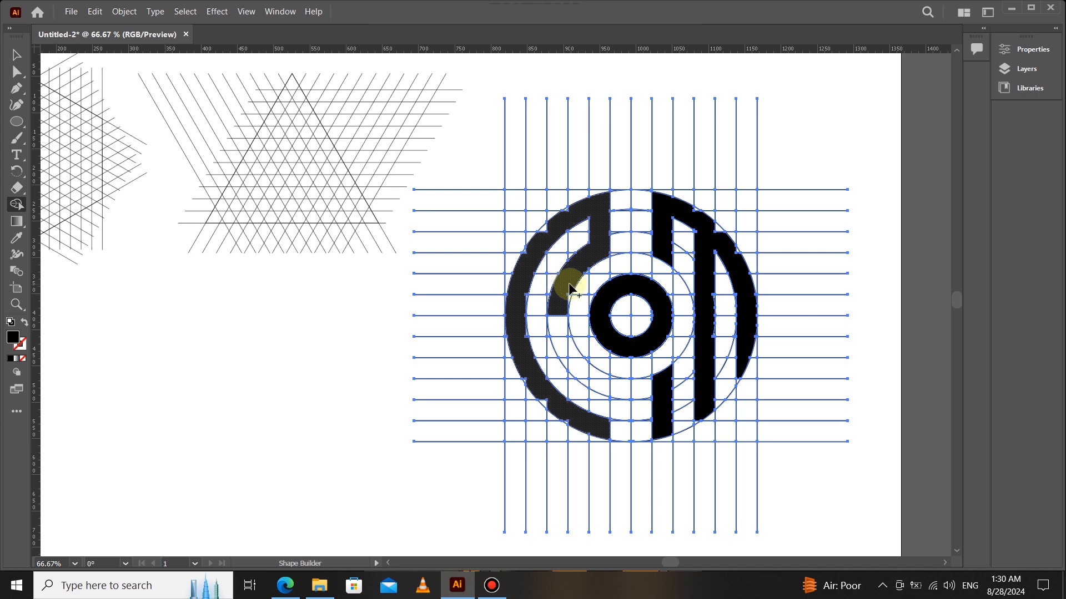
- Merge the leftover slivers into the left black piece to smooth its jagged arc edges
{"action": "scroll", "coordinate": [566, 266], "scroll_direction": "up", "scroll_amount": 5}
{"action": "mouse_move", "coordinate": [551, 196]}
{"action": "left_mouse_down"}
{"action": "mouse_move", "coordinate": [505, 260]}
{"action": "mouse_move", "coordinate": [488, 251]}
{"action": "mouse_move", "coordinate": [491, 395]}
{"action": "left_mouse_up"}
{"action": "scroll", "coordinate": [484, 405], "scroll_direction": "down", "scroll_amount": 1}
{"action": "mouse_move", "coordinate": [479, 448]}
{"action": "left_mouse_down"}
{"action": "mouse_move", "coordinate": [483, 459]}
{"action": "mouse_move", "coordinate": [494, 443]}
{"action": "left_mouse_up"}
{"action": "mouse_move", "coordinate": [597, 344]}
{"action": "left_mouse_down"}
{"action": "mouse_move", "coordinate": [619, 354]}
{"action": "mouse_move", "coordinate": [500, 357]}
{"action": "mouse_move", "coordinate": [664, 461]}
{"action": "mouse_move", "coordinate": [631, 473]}
{"action": "mouse_move", "coordinate": [611, 411]}
{"action": "left_mouse_up"}
{"action": "scroll", "coordinate": [617, 307], "scroll_direction": "down", "scroll_amount": 5}
{"action": "scroll", "coordinate": [611, 411], "scroll_direction": "up", "scroll_amount": 4}
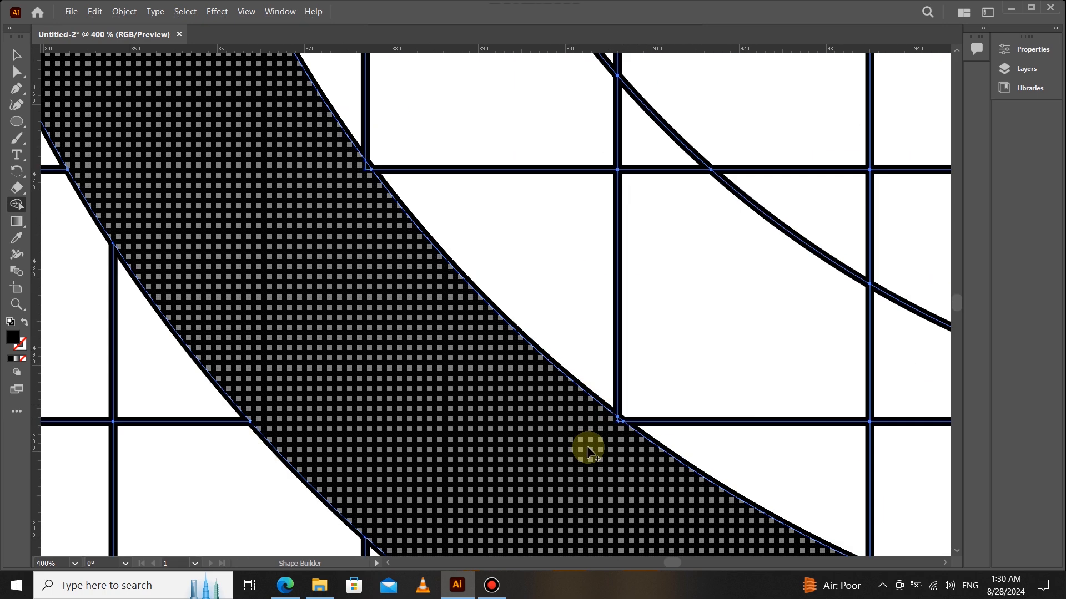
{"action": "scroll", "coordinate": [377, 222], "scroll_direction": "up", "scroll_amount": 2}
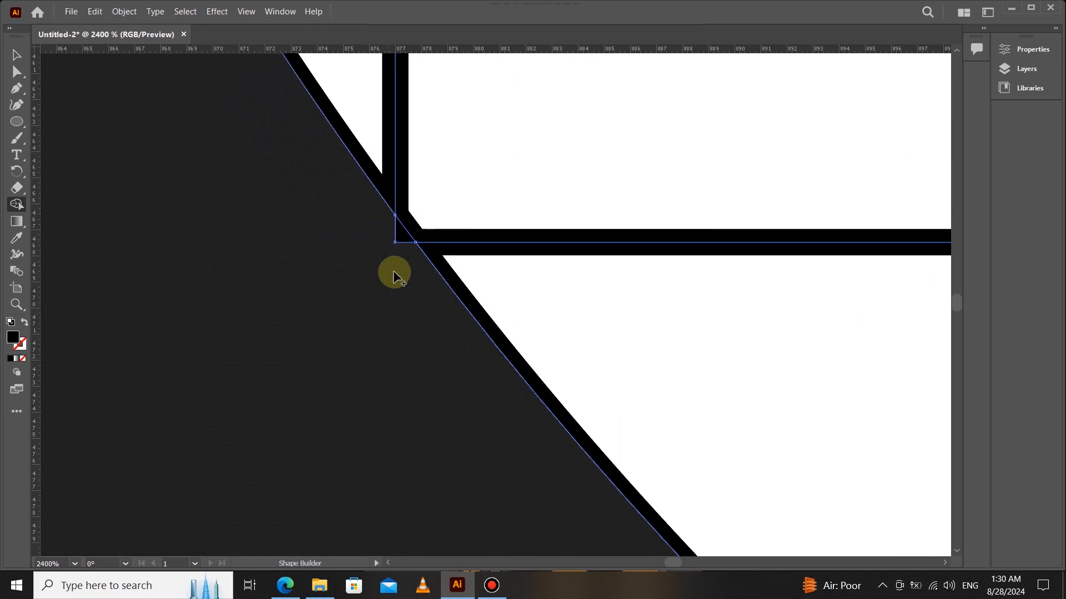
{"action": "scroll", "coordinate": [487, 340], "scroll_direction": "down", "scroll_amount": 8}
{"action": "scroll", "coordinate": [545, 172], "scroll_direction": "up", "scroll_amount": 5}
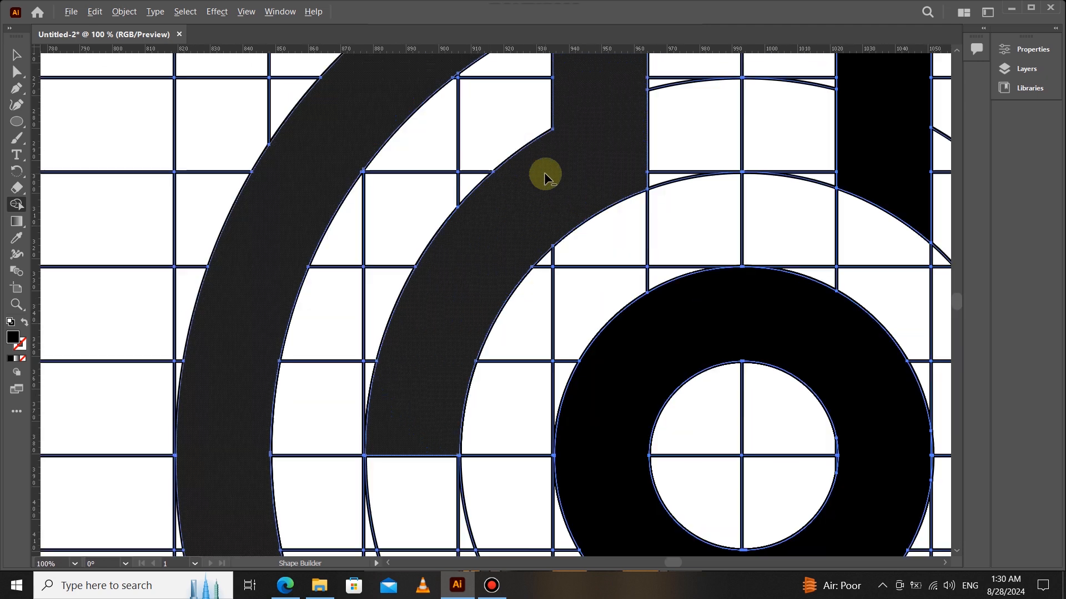
{"action": "scroll", "coordinate": [544, 215], "scroll_direction": "down", "scroll_amount": 4}
- Merge the leftover slivers into the right black piece to smooth its outer arc and vertical bars
{"action": "left_click_drag", "start_coordinate": [711, 217], "coordinate": [465, 252]}
{"action": "scroll", "coordinate": [567, 158], "scroll_direction": "up", "scroll_amount": 1}
{"action": "mouse_move", "coordinate": [579, 149]}
{"action": "left_mouse_down"}
{"action": "mouse_move", "coordinate": [515, 123]}
{"action": "mouse_move", "coordinate": [514, 93]}
{"action": "left_mouse_up"}
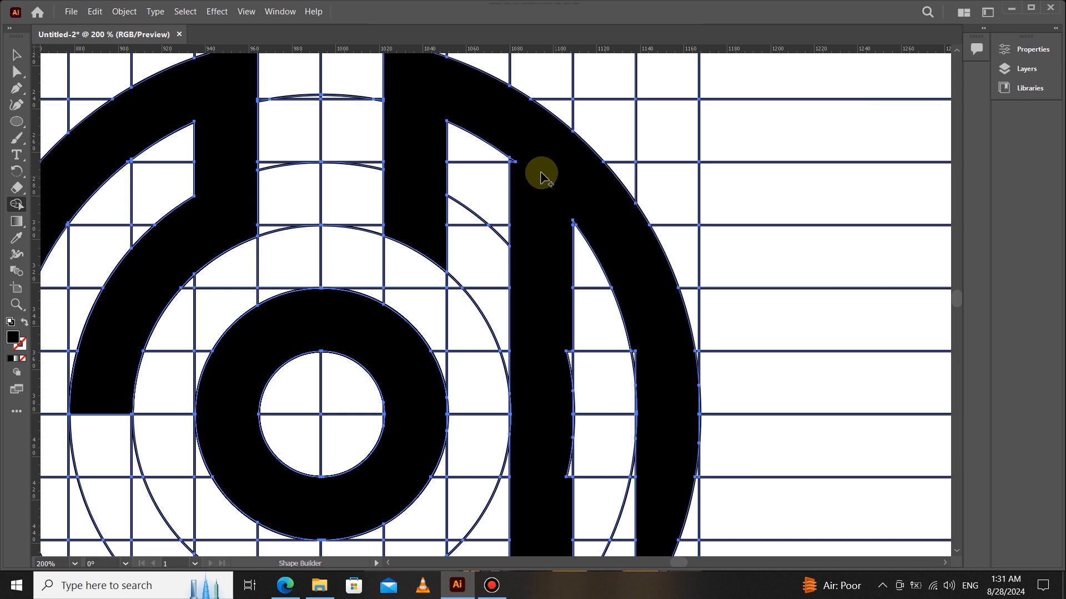
{"action": "scroll", "coordinate": [548, 297], "scroll_direction": "down", "scroll_amount": 3}
{"action": "scroll", "coordinate": [564, 207], "scroll_direction": "up", "scroll_amount": 2}
{"action": "mouse_move", "coordinate": [564, 208]}
{"action": "left_mouse_down"}
{"action": "mouse_move", "coordinate": [578, 183]}
{"action": "mouse_move", "coordinate": [578, 413]}
{"action": "left_mouse_up"}
{"action": "scroll", "coordinate": [717, 178], "scroll_direction": "down", "scroll_amount": 10}
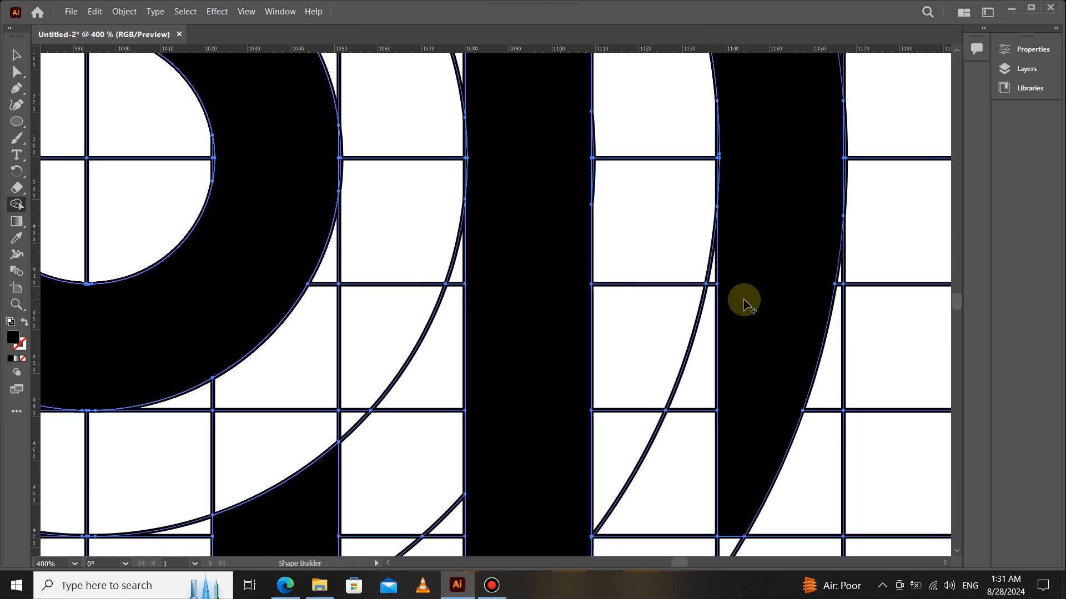
{"action": "left_click_drag", "start_coordinate": [491, 361], "coordinate": [475, 399]}
- Examine the merged circular mark from close up and as a whole for remaining gaps or rough edges
{"action": "scroll", "coordinate": [538, 326], "scroll_direction": "down", "scroll_amount": 4}
{"action": "scroll", "coordinate": [540, 327], "scroll_direction": "up", "scroll_amount": 6}
{"action": "left_click_drag", "start_coordinate": [402, 273], "coordinate": [521, 289]}
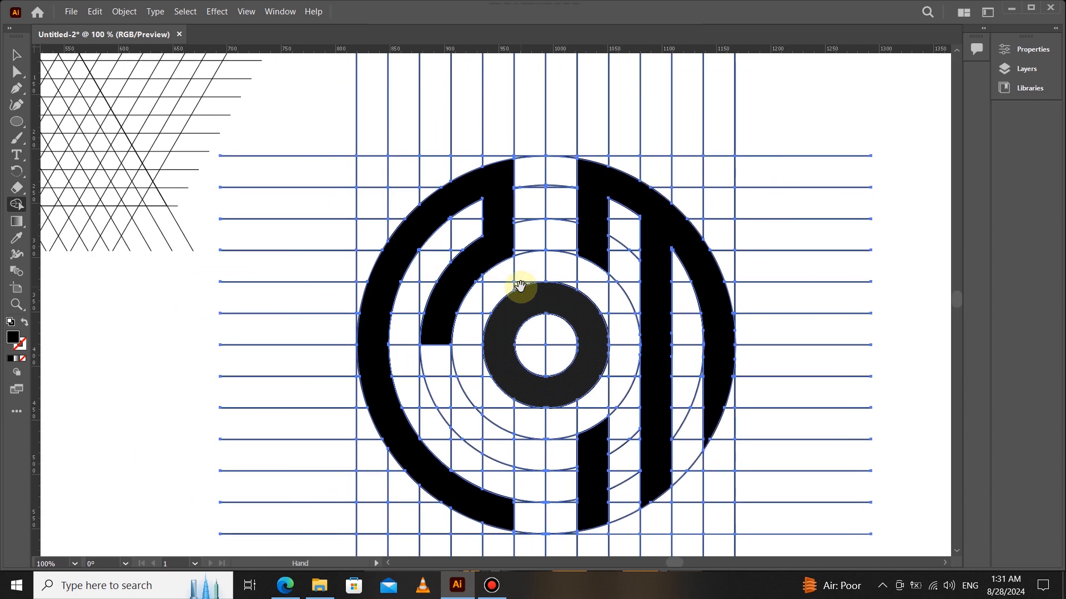
{"action": "scroll", "coordinate": [493, 260], "scroll_direction": "up", "scroll_amount": 5}
{"action": "scroll", "coordinate": [492, 261], "scroll_direction": "down", "scroll_amount": 3}
{"action": "scroll", "coordinate": [506, 285], "scroll_direction": "down", "scroll_amount": 4}
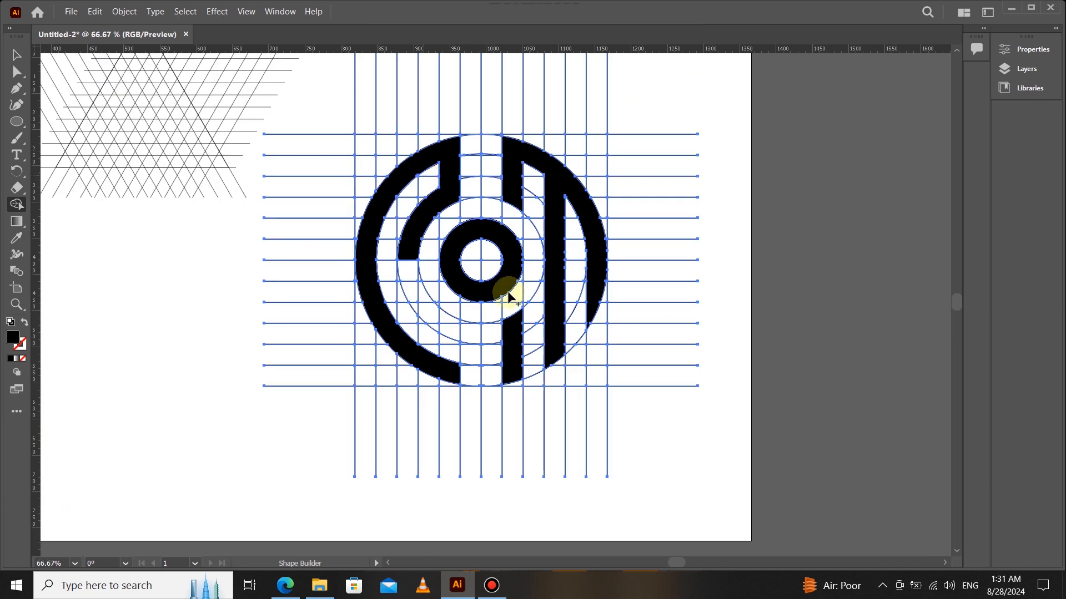
{"action": "scroll", "coordinate": [514, 317], "scroll_direction": "up", "scroll_amount": 6}
{"action": "scroll", "coordinate": [514, 315], "scroll_direction": "down", "scroll_amount": 5}
{"action": "scroll", "coordinate": [514, 315], "scroll_direction": "down", "scroll_amount": 2}
{"action": "scroll", "coordinate": [511, 315], "scroll_direction": "up", "scroll_amount": 4}
{"action": "scroll", "coordinate": [509, 362], "scroll_direction": "up", "scroll_amount": 5}
{"action": "scroll", "coordinate": [445, 333], "scroll_direction": "down", "scroll_amount": 6}
{"action": "scroll", "coordinate": [466, 327], "scroll_direction": "up", "scroll_amount": 4}
{"action": "scroll", "coordinate": [492, 350], "scroll_direction": "up", "scroll_amount": 3}
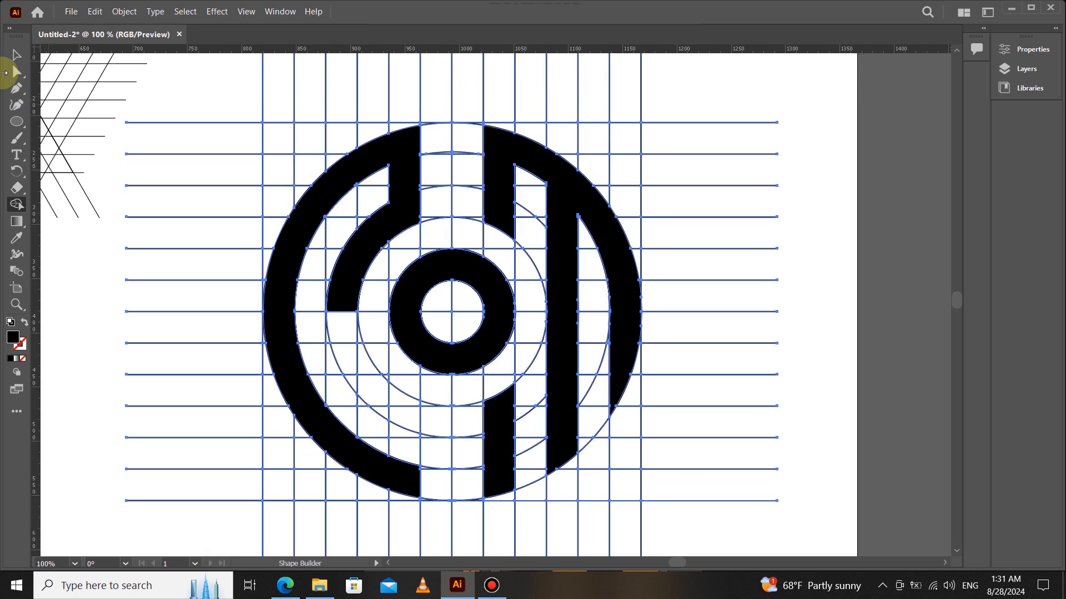
- Select all the black shapes of the circular mark and move them off the grid to the right of the artboard
{"action": "key", "text": "v"}
{"action": "left_click", "coordinate": [478, 336]}
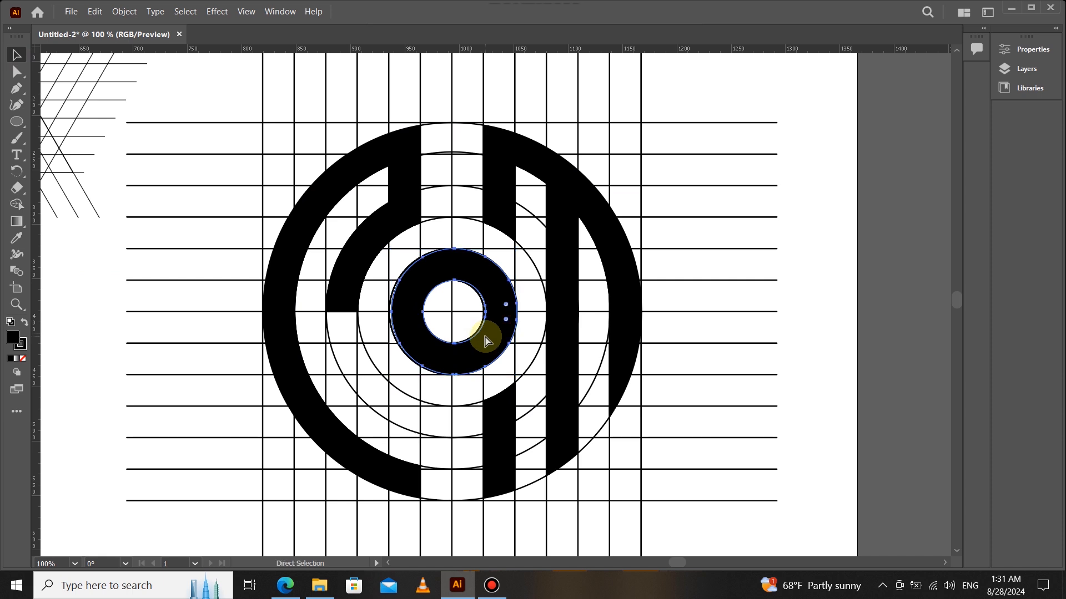
{"action": "left_click", "coordinate": [345, 281], "text": "shift"}
{"action": "left_click", "coordinate": [487, 486], "text": "shift"}
{"action": "left_click", "coordinate": [552, 437], "text": "shift"}
{"action": "scroll", "coordinate": [455, 349], "scroll_direction": "down", "scroll_amount": 1}
{"action": "scroll", "coordinate": [438, 342], "scroll_direction": "down", "scroll_amount": 2}
{"action": "left_click_drag", "start_coordinate": [436, 341], "coordinate": [757, 348]}
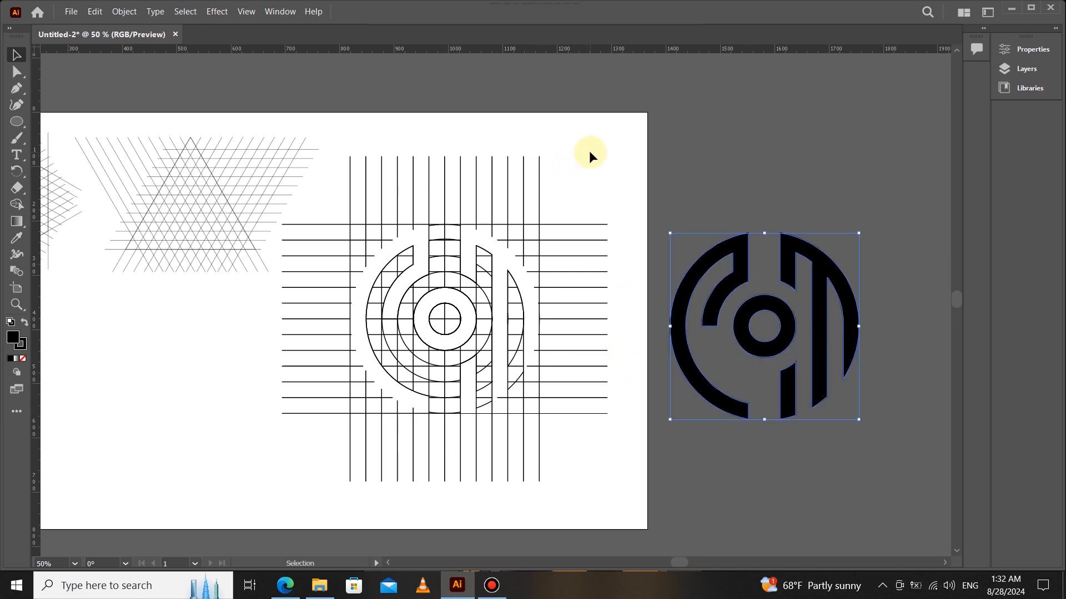
- Delete the leftover square grid and move the circular mark back onto the right side of the artboard
{"action": "left_click", "coordinate": [367, 442]}
{"action": "key", "text": "Delete"}
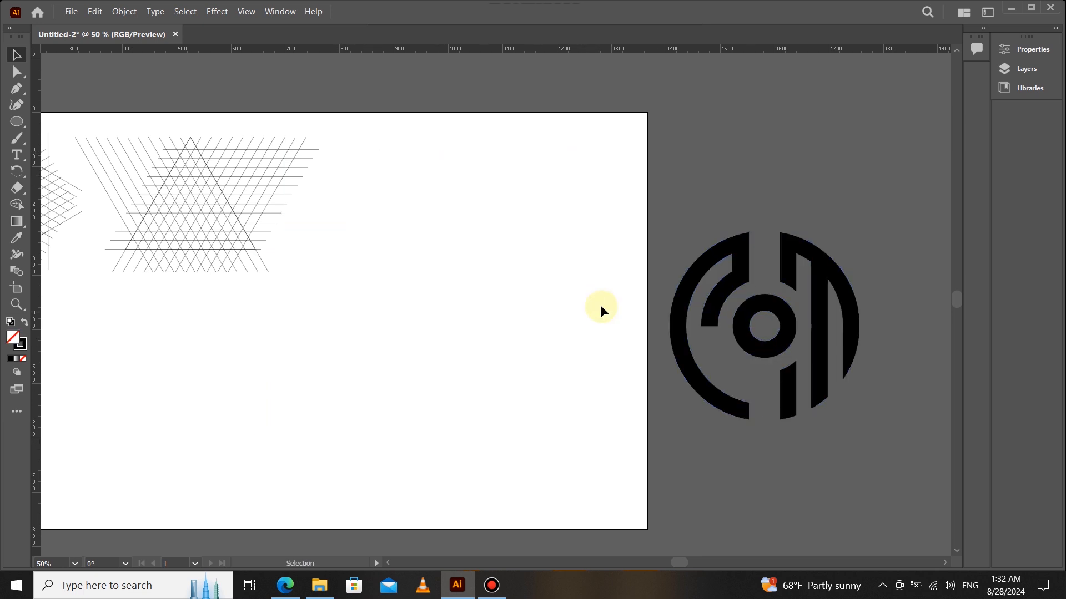
{"action": "left_click_drag", "start_coordinate": [858, 456], "coordinate": [858, 456]}
{"action": "left_click_drag", "start_coordinate": [707, 344], "coordinate": [553, 323]}
{"action": "left_click", "coordinate": [591, 192]}
- Enlarge the triangular grid to about twice its size and place it in the middle of the artboard
{"action": "left_click_drag", "start_coordinate": [342, 359], "coordinate": [561, 338]}
{"action": "left_click_drag", "start_coordinate": [405, 195], "coordinate": [482, 107]}
{"action": "left_click_drag", "start_coordinate": [475, 295], "coordinate": [467, 349]}
- Merge triangular grid cells with Shape Builder into an outer stroke along the triangle's left side and base, plus an inner four-sided loop
{"action": "left_click", "coordinate": [17, 206]}
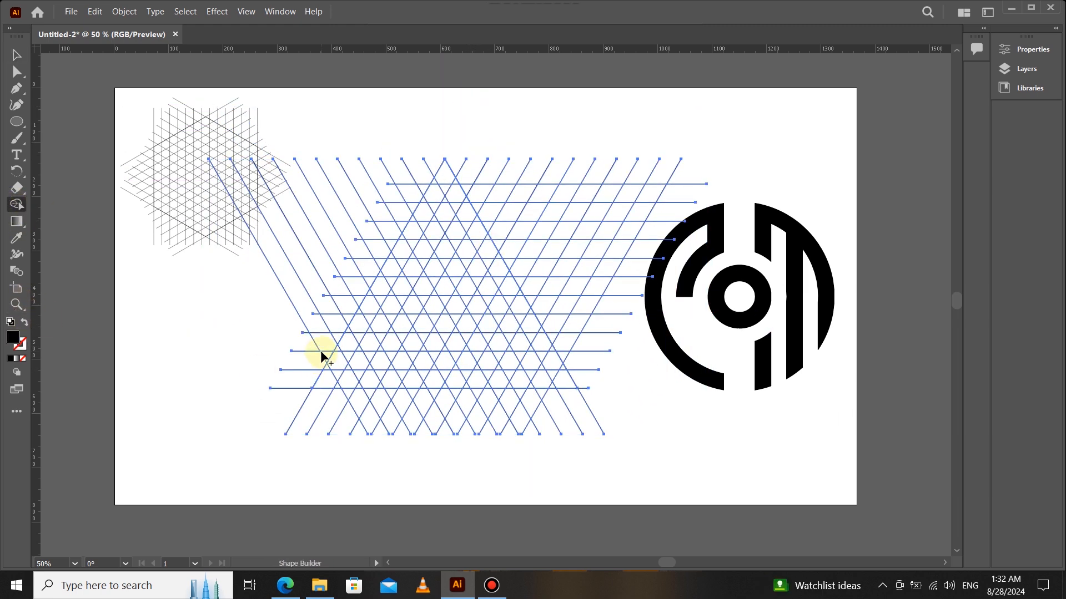
{"action": "scroll", "coordinate": [387, 347], "scroll_direction": "up", "scroll_amount": 1}
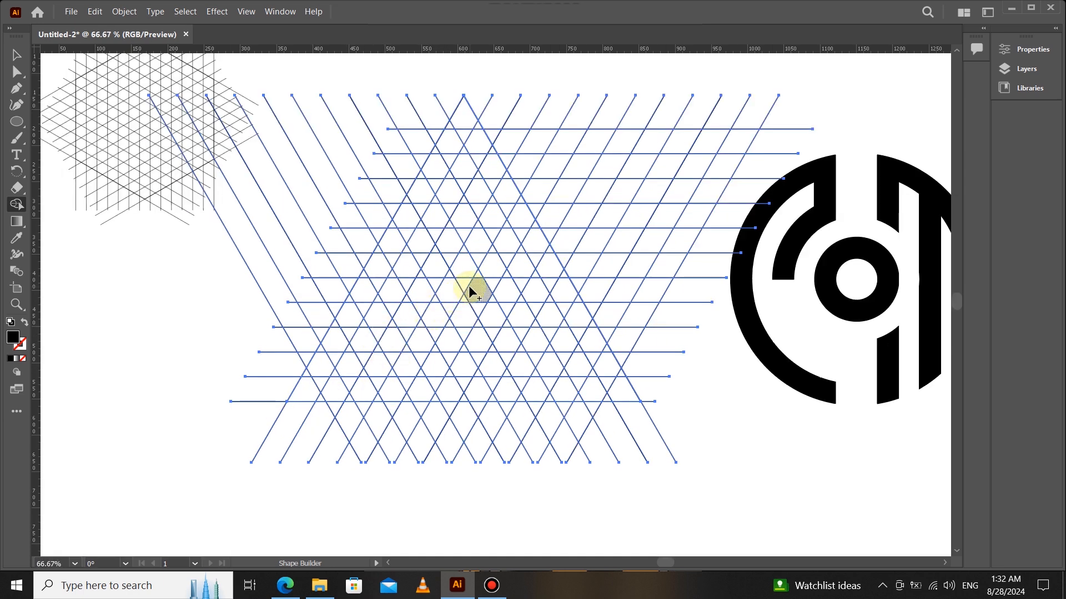
{"action": "left_click_drag", "start_coordinate": [461, 129], "coordinate": [308, 393]}
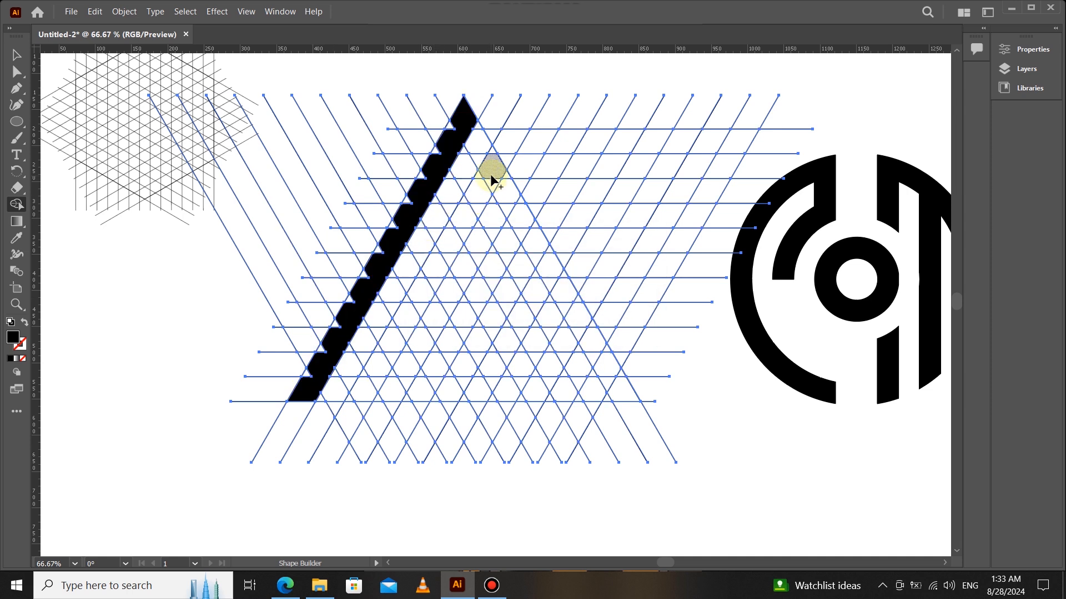
{"action": "left_click_drag", "start_coordinate": [493, 156], "coordinate": [452, 251]}
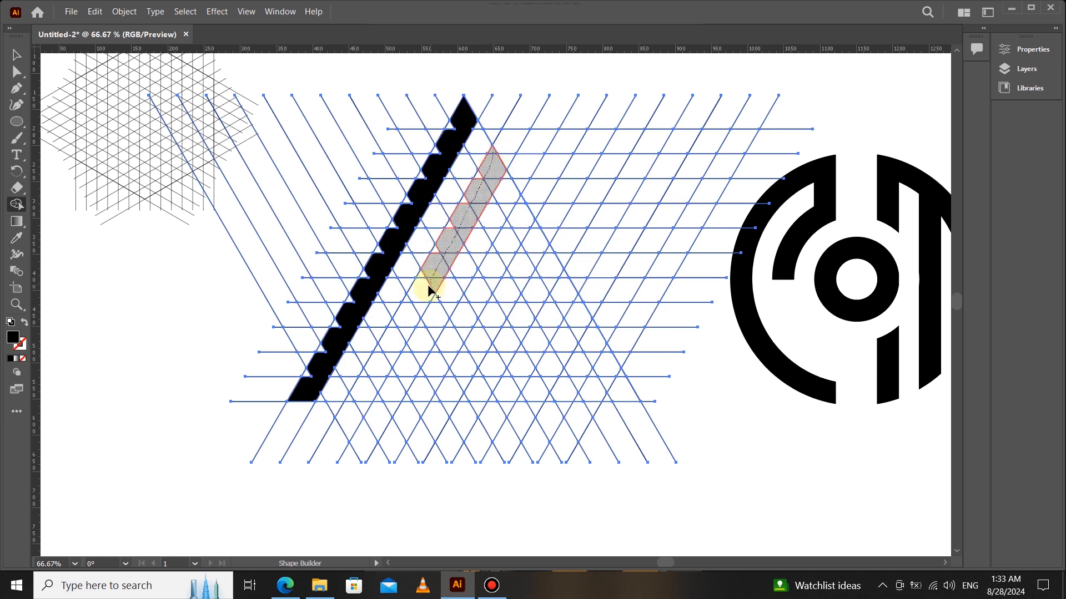
{"action": "left_click_drag", "start_coordinate": [419, 299], "coordinate": [419, 300]}
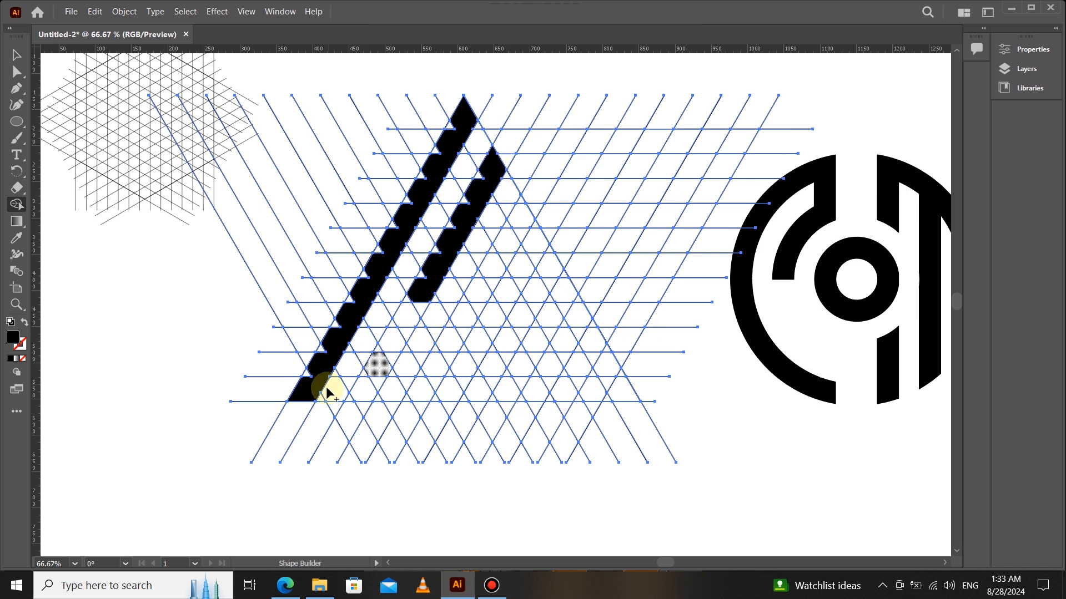
{"action": "left_click_drag", "start_coordinate": [404, 394], "coordinate": [425, 391]}
{"action": "left_click_drag", "start_coordinate": [502, 158], "coordinate": [521, 217]}
{"action": "mouse_move", "coordinate": [425, 281]}
{"action": "left_mouse_down"}
{"action": "mouse_move", "coordinate": [404, 320]}
{"action": "mouse_move", "coordinate": [463, 311]}
{"action": "mouse_move", "coordinate": [509, 218]}
{"action": "mouse_move", "coordinate": [515, 255]}
{"action": "left_mouse_up"}
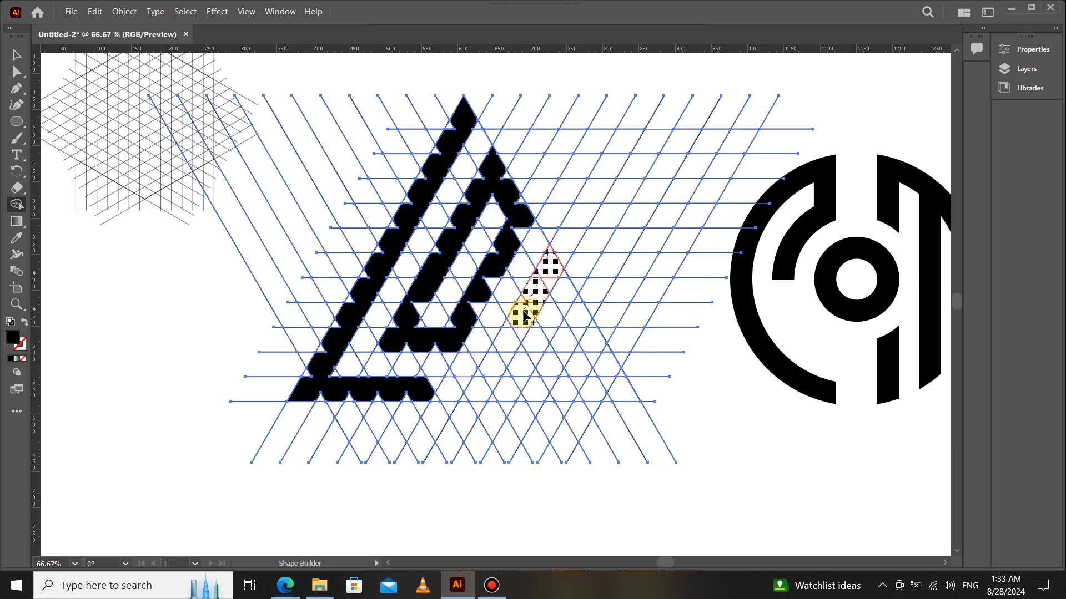
- Merge the cells of the triangle's lower right part into a piece along the right side with three legs reaching the base
{"action": "left_click_drag", "start_coordinate": [477, 390], "coordinate": [478, 389]}
{"action": "mouse_move", "coordinate": [552, 268]}
{"action": "left_mouse_down"}
{"action": "mouse_move", "coordinate": [593, 341]}
{"action": "mouse_move", "coordinate": [547, 368]}
{"action": "mouse_move", "coordinate": [535, 392]}
{"action": "left_mouse_up"}
{"action": "mouse_move", "coordinate": [592, 338]}
{"action": "left_mouse_down"}
{"action": "mouse_move", "coordinate": [623, 390]}
{"action": "mouse_move", "coordinate": [593, 378]}
{"action": "mouse_move", "coordinate": [593, 391]}
{"action": "left_mouse_up"}
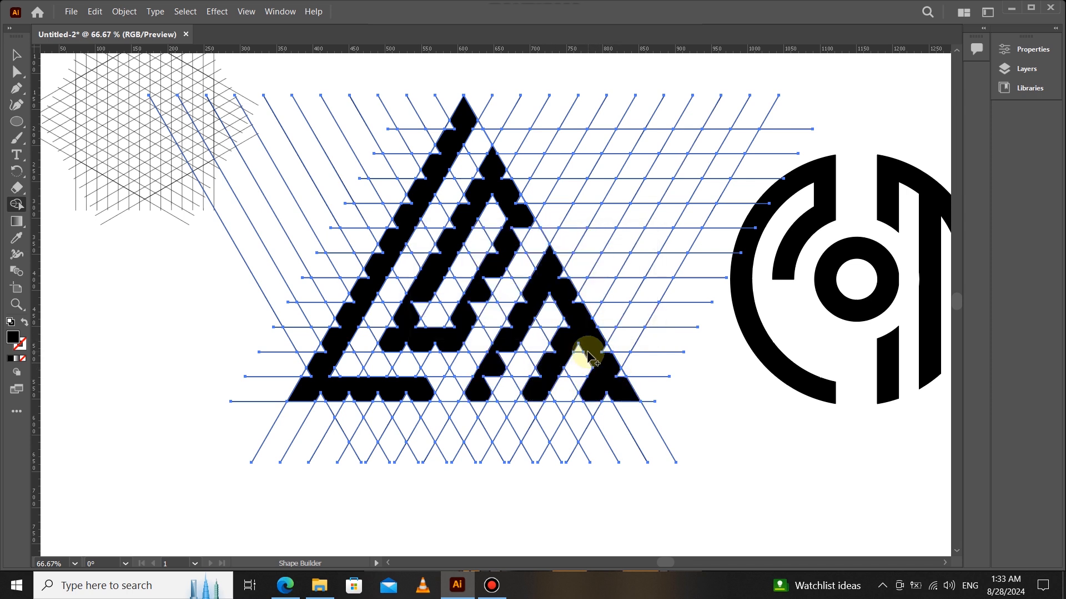
- Merge the leftover small triangles into the lower right piece to straighten the edges of its side and legs
{"action": "scroll", "coordinate": [528, 319], "scroll_direction": "up", "scroll_amount": 2}
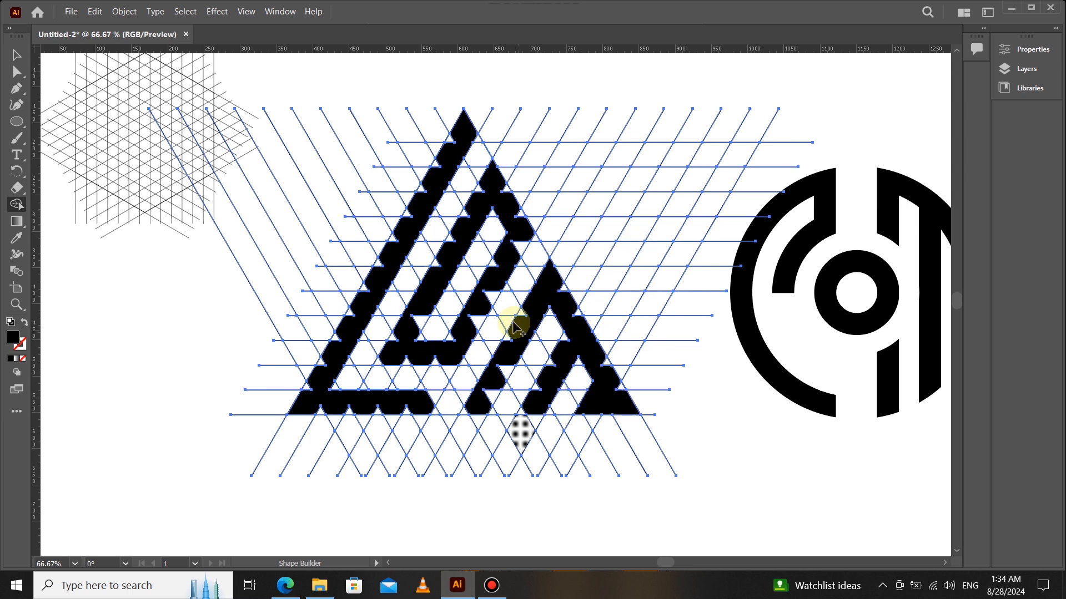
{"action": "left_click_drag", "start_coordinate": [575, 274], "coordinate": [623, 373]}
{"action": "left_click_drag", "start_coordinate": [636, 385], "coordinate": [666, 428]}
{"action": "left_click_drag", "start_coordinate": [555, 436], "coordinate": [583, 352]}
{"action": "left_click_drag", "start_coordinate": [518, 442], "coordinate": [575, 441]}
{"action": "key", "text": "ctrl+a"}
{"action": "left_click_drag", "start_coordinate": [444, 460], "coordinate": [497, 374]}
- Merge the leftover small triangles into the triangular mark's inner four-sided loop with Shape Builder to straighten its edges
{"action": "scroll", "coordinate": [548, 296], "scroll_direction": "up", "scroll_amount": 3}
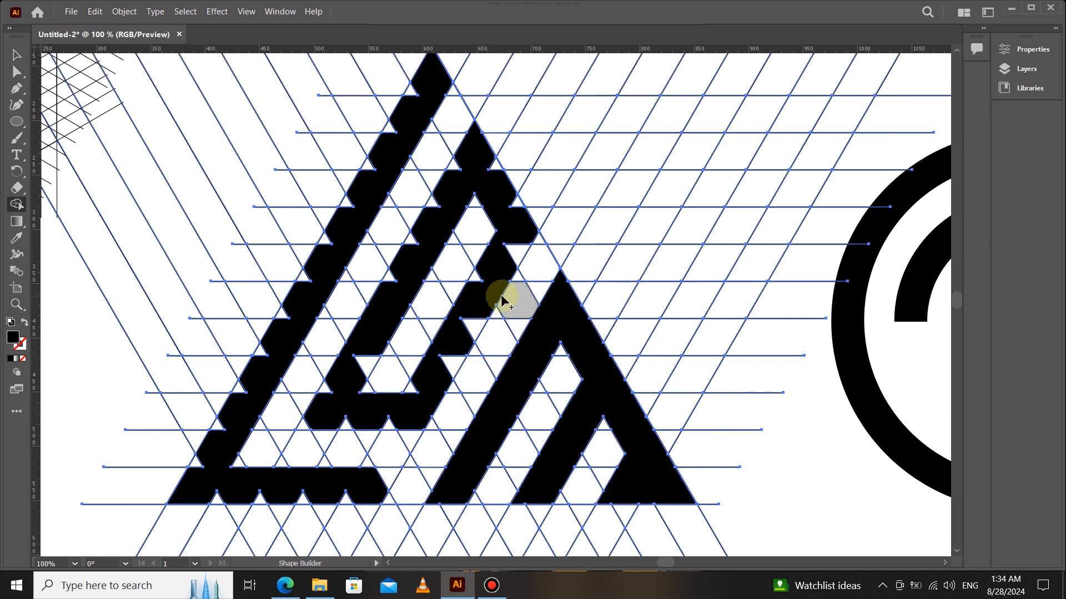
{"action": "mouse_move", "coordinate": [446, 399]}
{"action": "left_mouse_down"}
{"action": "mouse_move", "coordinate": [417, 433]}
{"action": "mouse_move", "coordinate": [412, 465]}
{"action": "mouse_move", "coordinate": [306, 450]}
{"action": "left_mouse_up"}
{"action": "left_click_drag", "start_coordinate": [325, 415], "coordinate": [329, 428]}
{"action": "left_click_drag", "start_coordinate": [367, 392], "coordinate": [369, 379]}
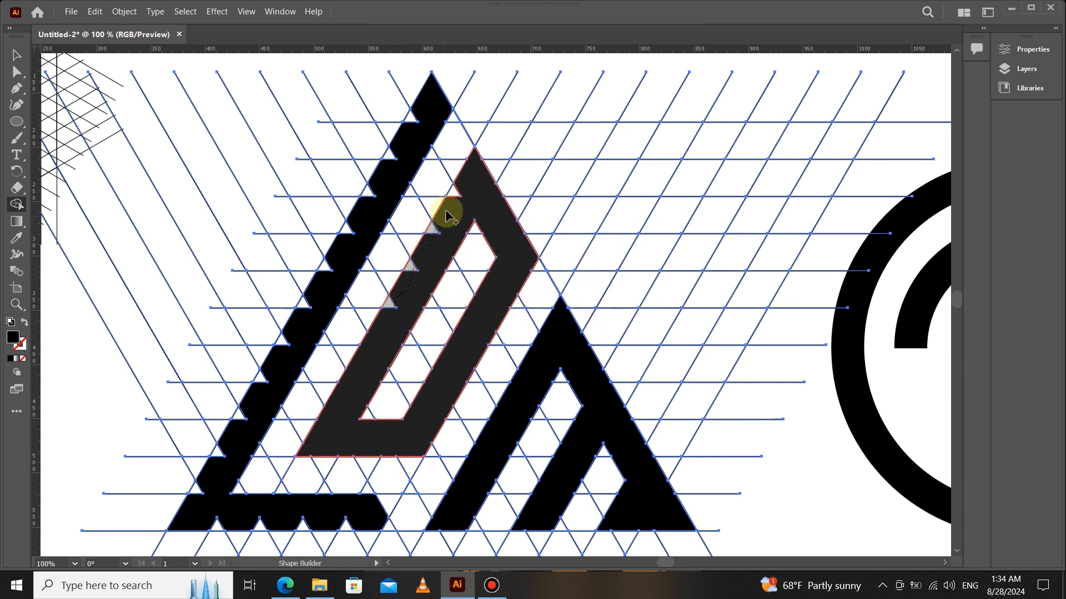
{"action": "left_click_drag", "start_coordinate": [448, 214], "coordinate": [457, 202]}
- Merge the leftover small triangles into the outer stroke along the triangle's left side and base to straighten its edges
{"action": "scroll", "coordinate": [411, 114], "scroll_direction": "down", "scroll_amount": 1}
{"action": "mouse_move", "coordinate": [345, 224]}
{"action": "left_mouse_down"}
{"action": "mouse_move", "coordinate": [340, 195]}
{"action": "mouse_move", "coordinate": [286, 272]}
{"action": "mouse_move", "coordinate": [311, 240]}
{"action": "mouse_move", "coordinate": [269, 258]}
{"action": "mouse_move", "coordinate": [245, 294]}
{"action": "left_mouse_up"}
{"action": "scroll", "coordinate": [344, 222], "scroll_direction": "down", "scroll_amount": 4}
{"action": "scroll", "coordinate": [304, 232], "scroll_direction": "down", "scroll_amount": 4}
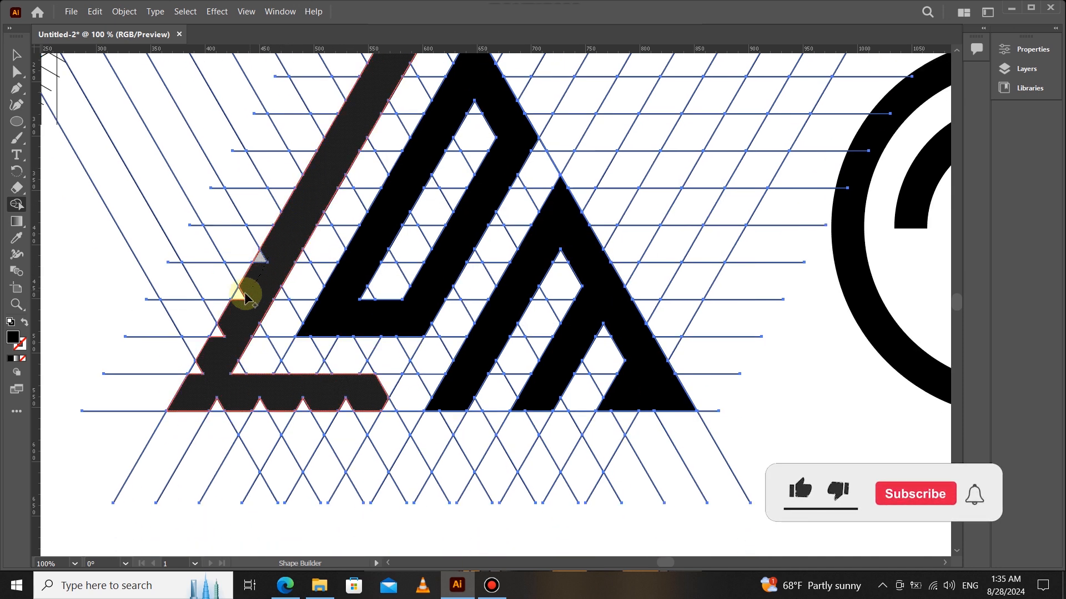
{"action": "left_click_drag", "start_coordinate": [202, 371], "coordinate": [194, 405]}
{"action": "left_click_drag", "start_coordinate": [345, 408], "coordinate": [383, 405]}
{"action": "scroll", "coordinate": [355, 397], "scroll_direction": "up", "scroll_amount": 1}
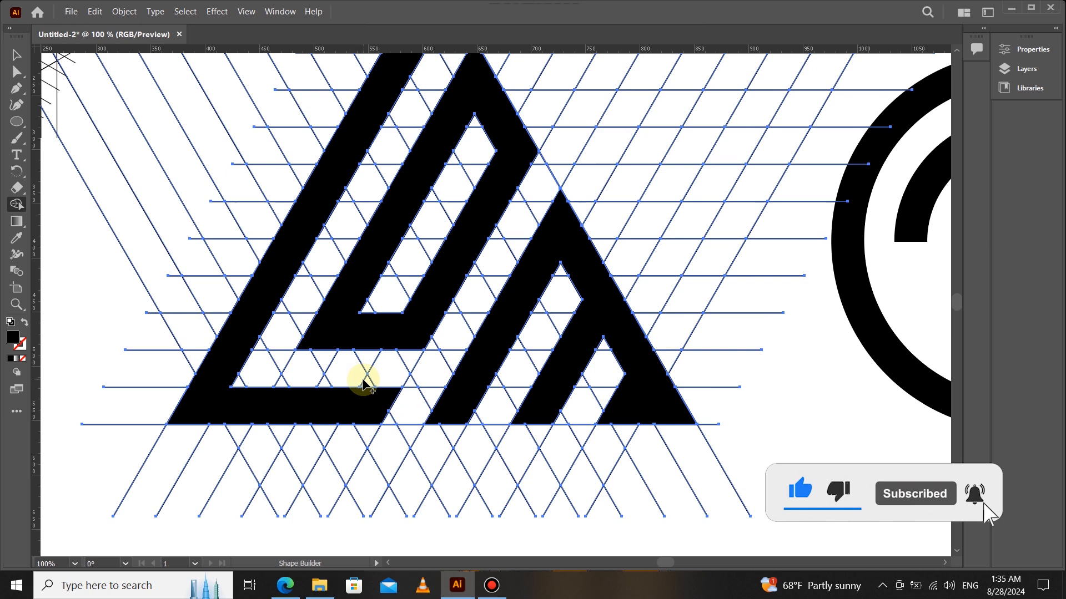
- Examine the edges and corners of the triangular mark's three pieces at close range for unmerged cells
{"action": "scroll", "coordinate": [388, 383], "scroll_direction": "up", "scroll_amount": 12}
{"action": "scroll", "coordinate": [413, 333], "scroll_direction": "down", "scroll_amount": 5}
{"action": "scroll", "coordinate": [478, 167], "scroll_direction": "up", "scroll_amount": 3}
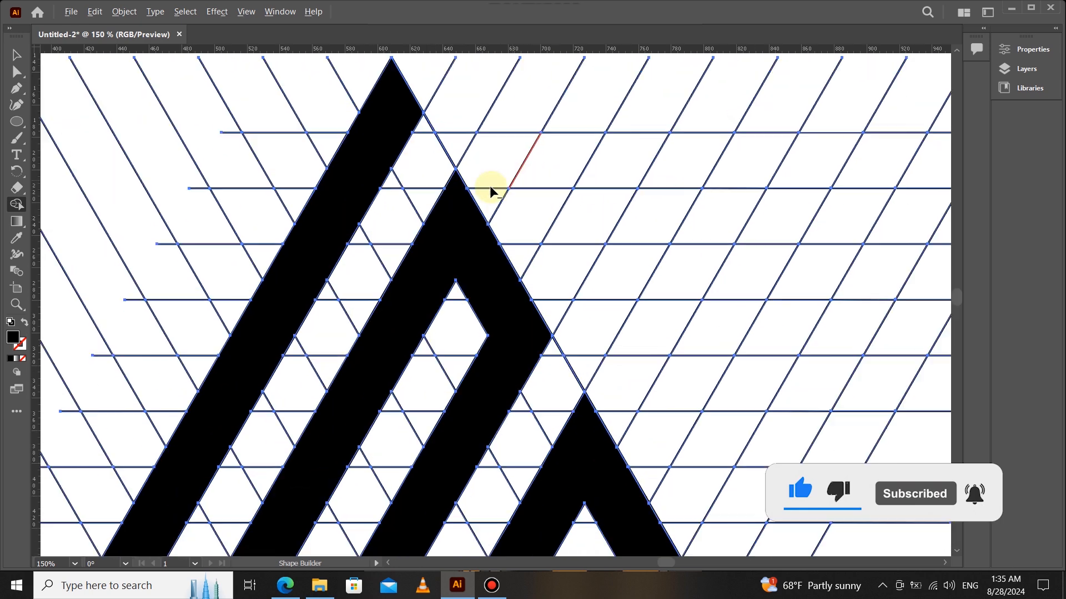
{"action": "scroll", "coordinate": [470, 192], "scroll_direction": "up", "scroll_amount": 5}
{"action": "scroll", "coordinate": [452, 211], "scroll_direction": "down", "scroll_amount": 6}
{"action": "scroll", "coordinate": [500, 250], "scroll_direction": "up", "scroll_amount": 4}
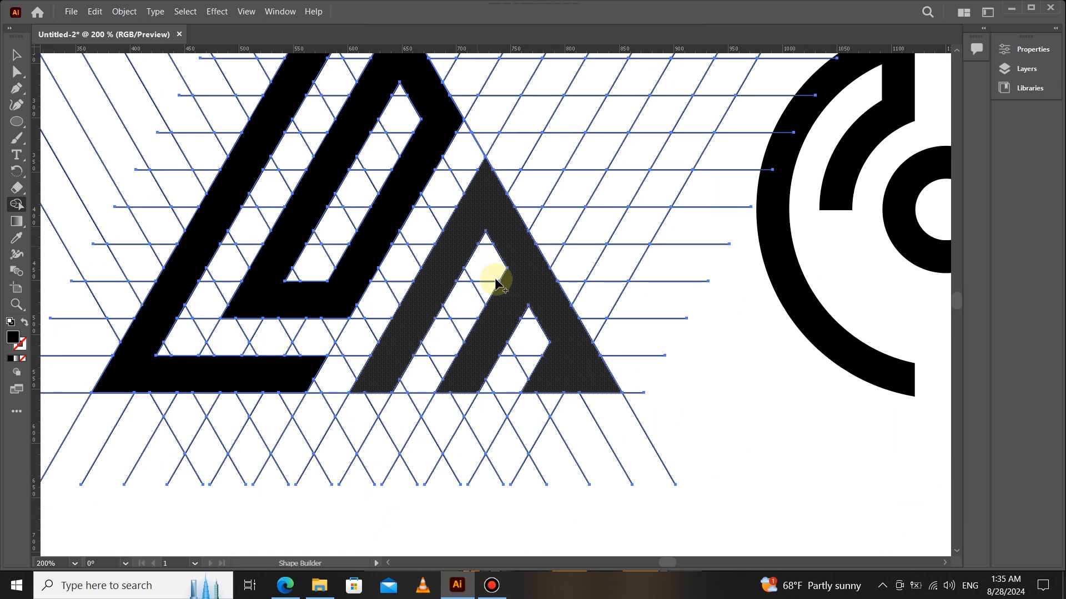
{"action": "scroll", "coordinate": [477, 251], "scroll_direction": "up", "scroll_amount": 4}
{"action": "scroll", "coordinate": [578, 373], "scroll_direction": "down", "scroll_amount": 3}
{"action": "scroll", "coordinate": [340, 352], "scroll_direction": "up", "scroll_amount": 3}
{"action": "scroll", "coordinate": [352, 371], "scroll_direction": "down", "scroll_amount": 3}
{"action": "scroll", "coordinate": [282, 356], "scroll_direction": "up", "scroll_amount": 3}
{"action": "scroll", "coordinate": [252, 368], "scroll_direction": "down", "scroll_amount": 4}
{"action": "scroll", "coordinate": [375, 205], "scroll_direction": "up", "scroll_amount": 4}
{"action": "scroll", "coordinate": [405, 181], "scroll_direction": "down", "scroll_amount": 4}
{"action": "scroll", "coordinate": [171, 219], "scroll_direction": "down", "scroll_amount": 4}
{"action": "scroll", "coordinate": [214, 340], "scroll_direction": "up", "scroll_amount": 4}
{"action": "scroll", "coordinate": [326, 238], "scroll_direction": "down", "scroll_amount": 4}
{"action": "scroll", "coordinate": [341, 241], "scroll_direction": "up", "scroll_amount": 4}
{"action": "scroll", "coordinate": [341, 242], "scroll_direction": "down", "scroll_amount": 4}
{"action": "scroll", "coordinate": [341, 242], "scroll_direction": "down", "scroll_amount": 1}
- Select the triangular mark's three black pieces and move them off the grid to the empty area beside the artboard
{"action": "left_click", "coordinate": [16, 55]}
{"action": "left_click", "coordinate": [302, 397]}
{"action": "left_click", "coordinate": [317, 270]}
{"action": "left_click", "coordinate": [316, 269]}
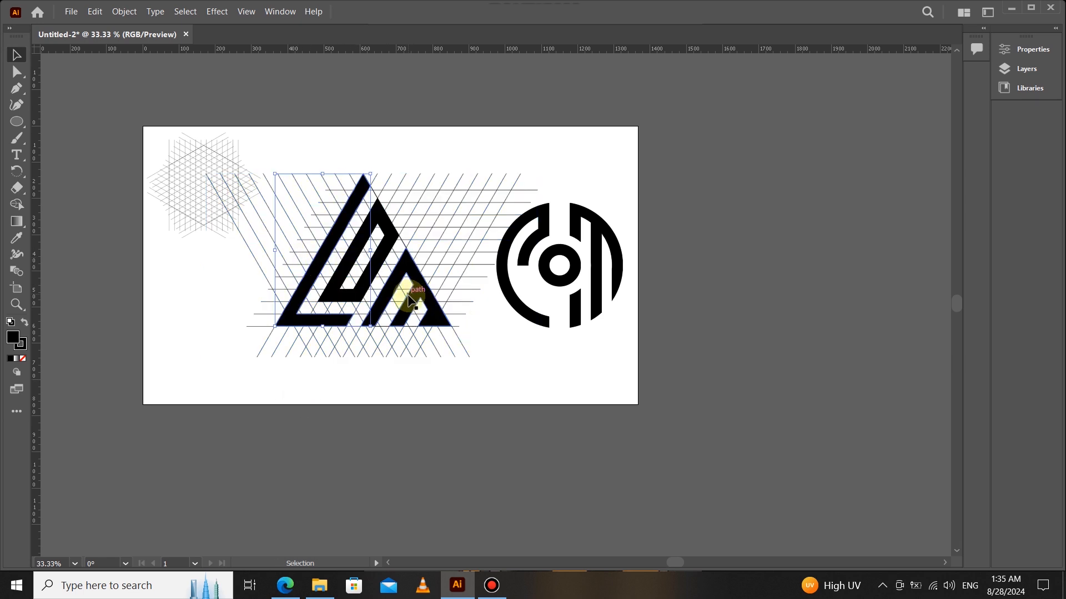
{"action": "left_click", "coordinate": [345, 385]}
{"action": "scroll", "coordinate": [371, 268], "scroll_direction": "up", "scroll_amount": 1}
{"action": "left_click", "coordinate": [471, 339]}
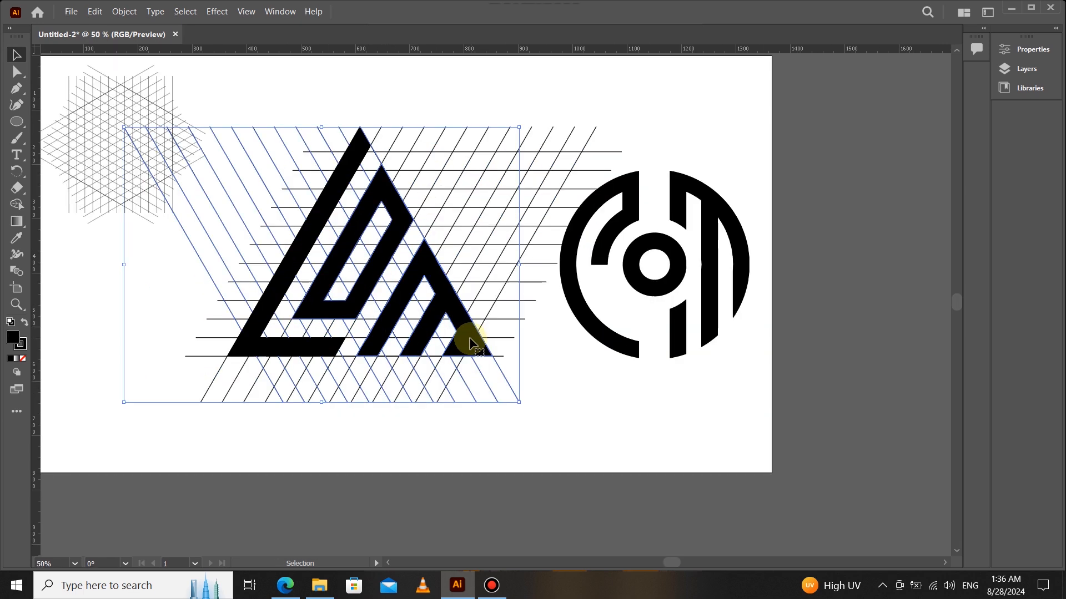
{"action": "left_click", "coordinate": [153, 353]}
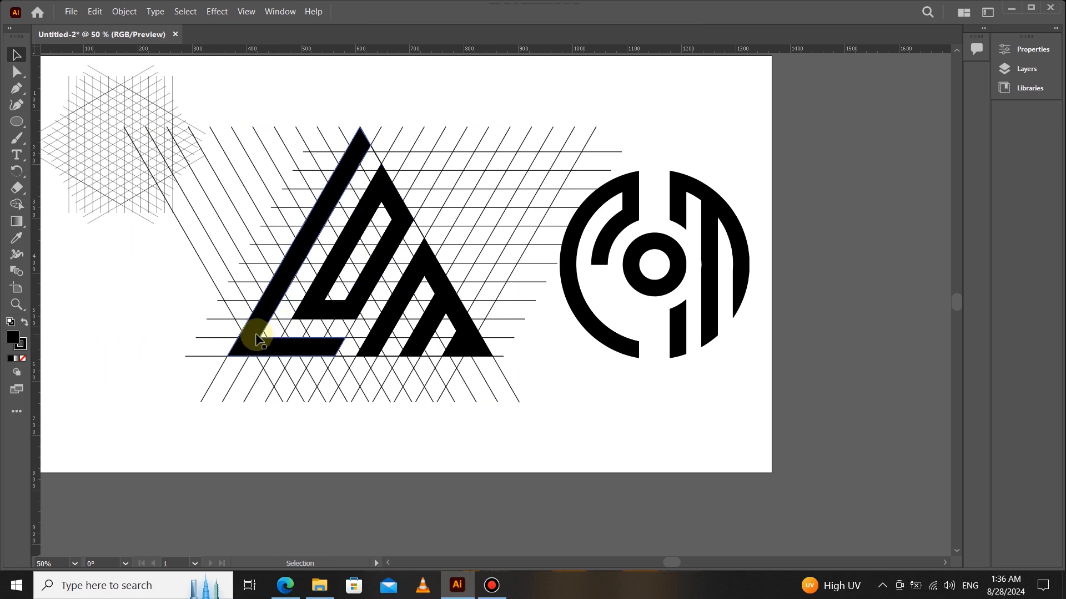
{"action": "left_click", "coordinate": [400, 231], "text": "shift"}
{"action": "left_click", "coordinate": [464, 342], "text": "shift"}
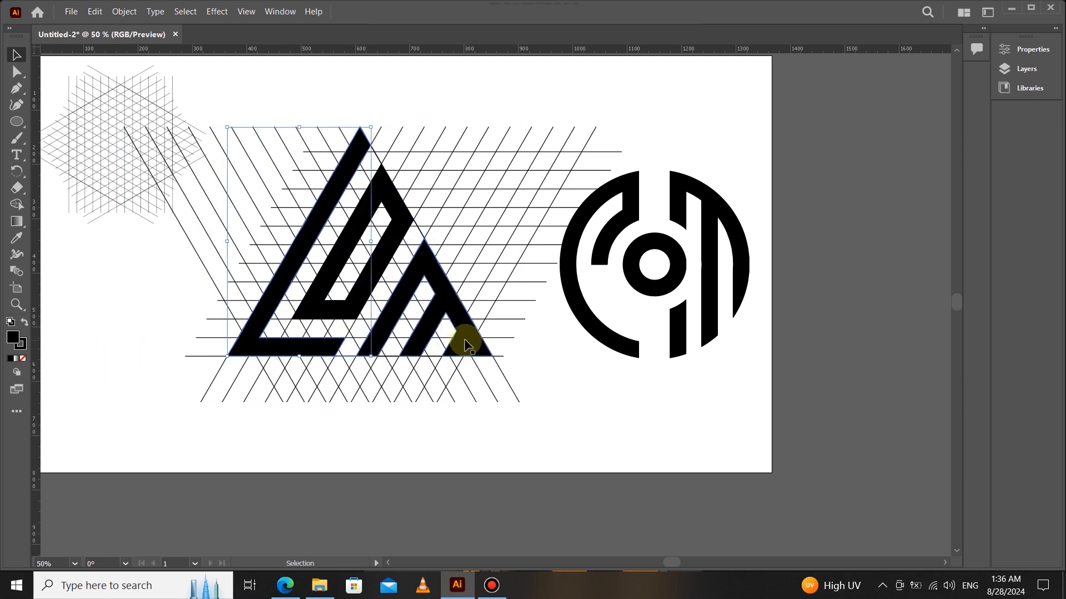
{"action": "left_click", "coordinate": [467, 345]}
{"action": "left_click", "coordinate": [334, 309], "text": "shift"}
{"action": "left_click", "coordinate": [270, 305], "text": "shift"}
{"action": "scroll", "coordinate": [338, 293], "scroll_direction": "down", "scroll_amount": 1}
{"action": "left_click_drag", "start_coordinate": [340, 302], "coordinate": [721, 297]}
- Delete the emptied triangular grid and its leftover stray lines from the artboard
{"action": "left_click_drag", "start_coordinate": [410, 183], "coordinate": [321, 362]}
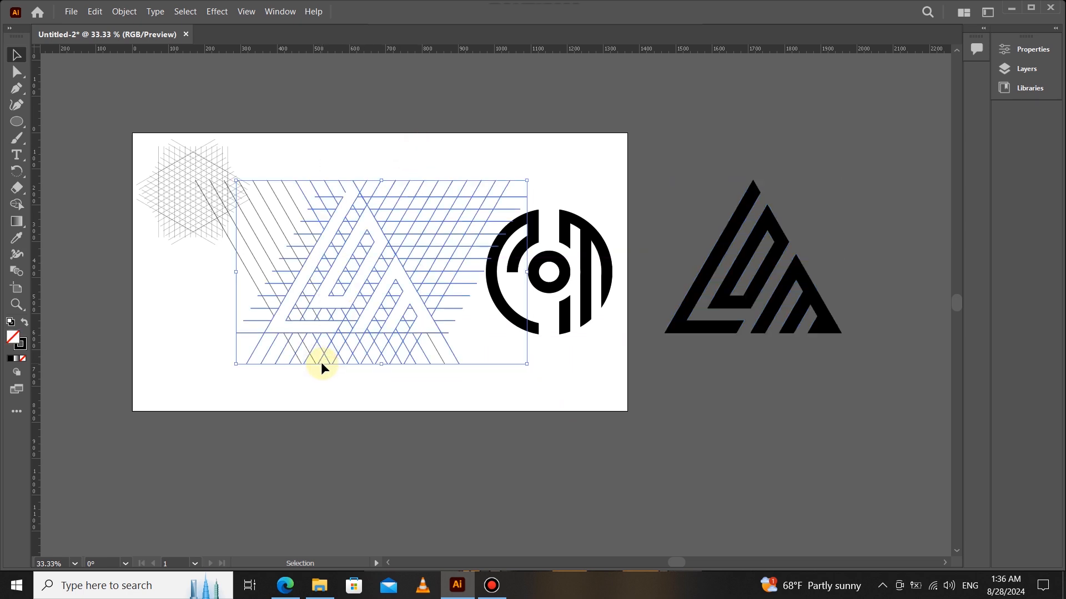
{"action": "key", "text": "Delete"}
{"action": "left_click_drag", "start_coordinate": [344, 183], "coordinate": [297, 315]}
{"action": "key", "text": "Delete"}
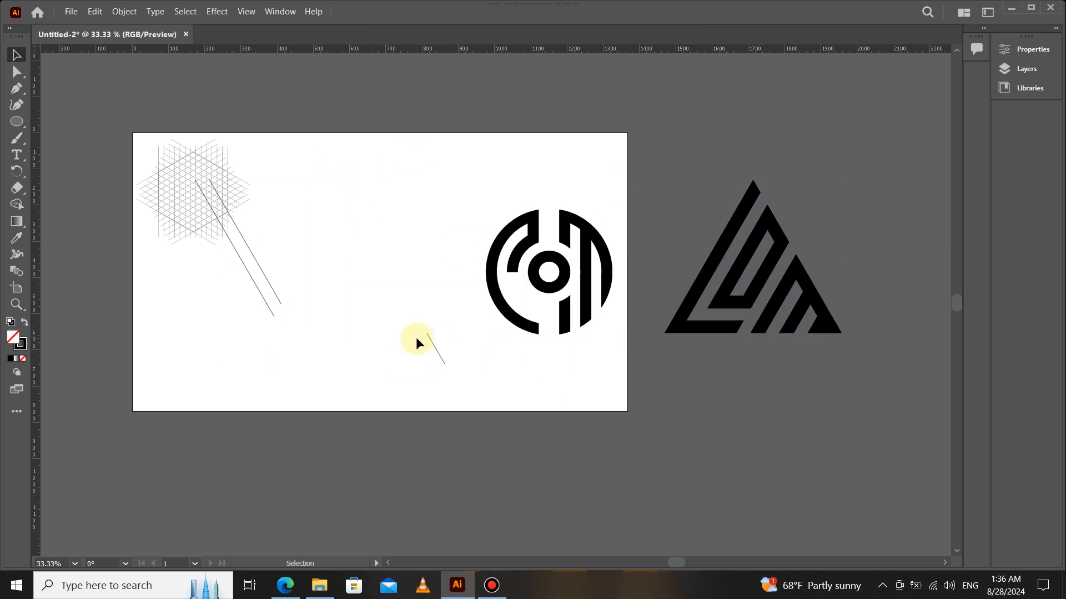
- Move the triangular mark back onto the artboard, shrink it to about 40% and place it above the circular mark
{"action": "left_click", "coordinate": [783, 293]}
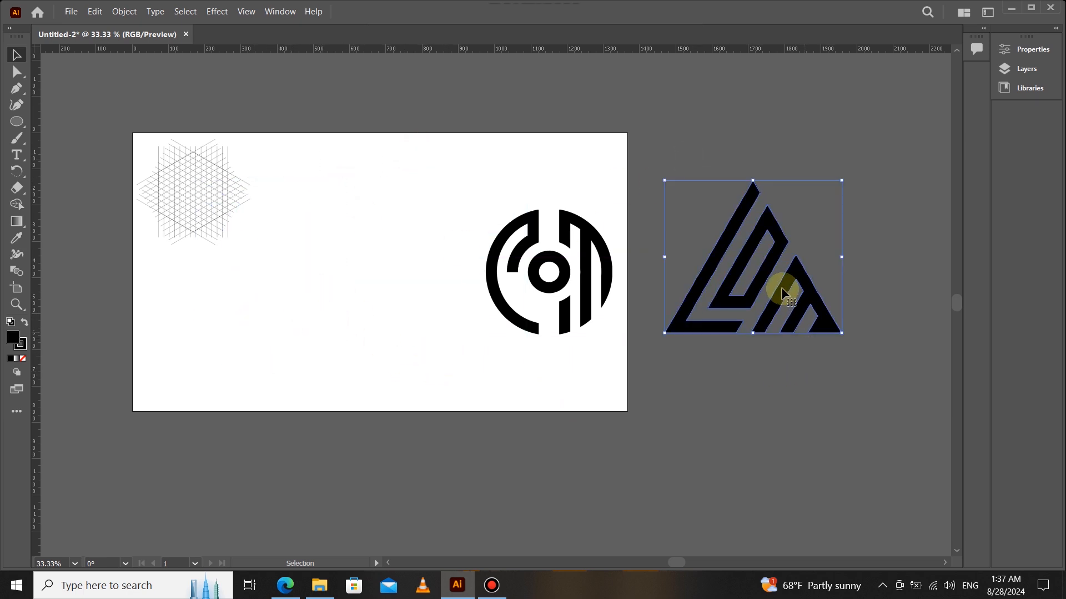
{"action": "left_click_drag", "start_coordinate": [781, 291], "coordinate": [419, 287]}
{"action": "left_click_drag", "start_coordinate": [393, 178], "coordinate": [571, 170]}
- Enlarge the hexagonal grid to about two and a half times its size and place it in the cleared artboard area
{"action": "left_click_drag", "start_coordinate": [302, 158], "coordinate": [118, 235]}
{"action": "left_click_drag", "start_coordinate": [207, 202], "coordinate": [345, 280]}
{"action": "left_click_drag", "start_coordinate": [341, 219], "coordinate": [352, 105]}
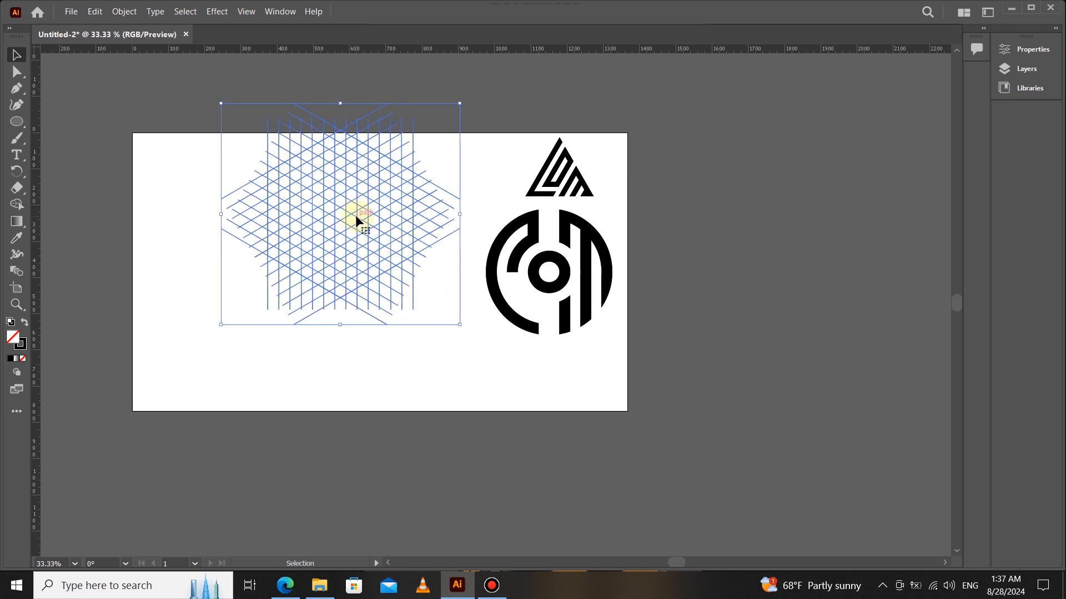
{"action": "left_click_drag", "start_coordinate": [355, 215], "coordinate": [358, 273]}
{"action": "left_click_drag", "start_coordinate": [343, 160], "coordinate": [341, 123]}
{"action": "left_click_drag", "start_coordinate": [369, 245], "coordinate": [340, 264]}
{"action": "left_click_drag", "start_coordinate": [317, 276], "coordinate": [401, 295]}
- Merge hexagonal grid cells with Shape Builder into three vertical bars joined by a sloping top edge on the grid's right half
{"action": "scroll", "coordinate": [413, 285], "scroll_direction": "up", "scroll_amount": 1}
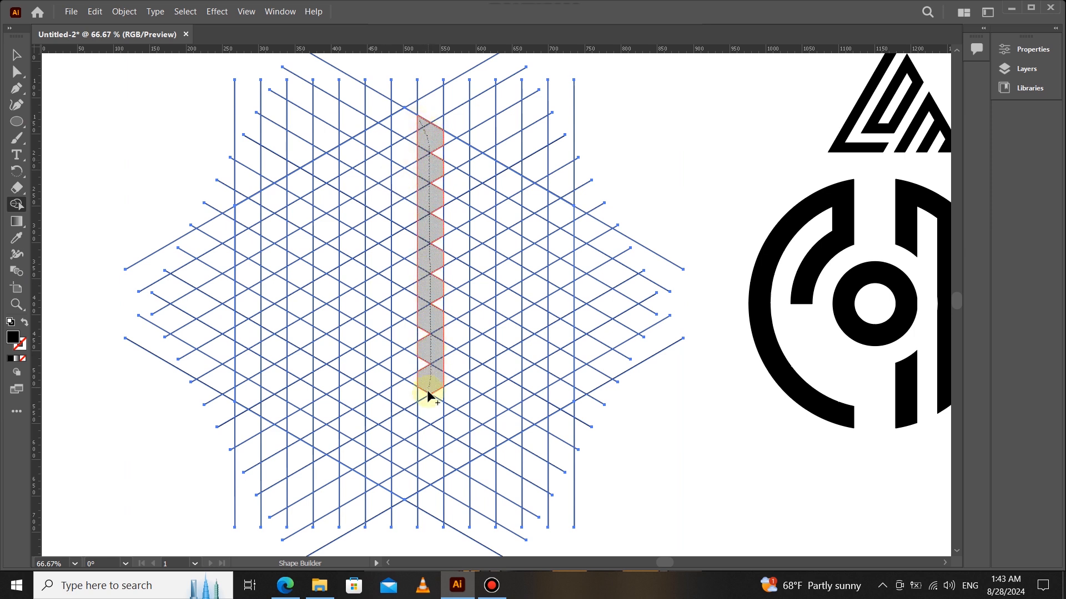
{"action": "left_click_drag", "start_coordinate": [430, 432], "coordinate": [430, 441]}
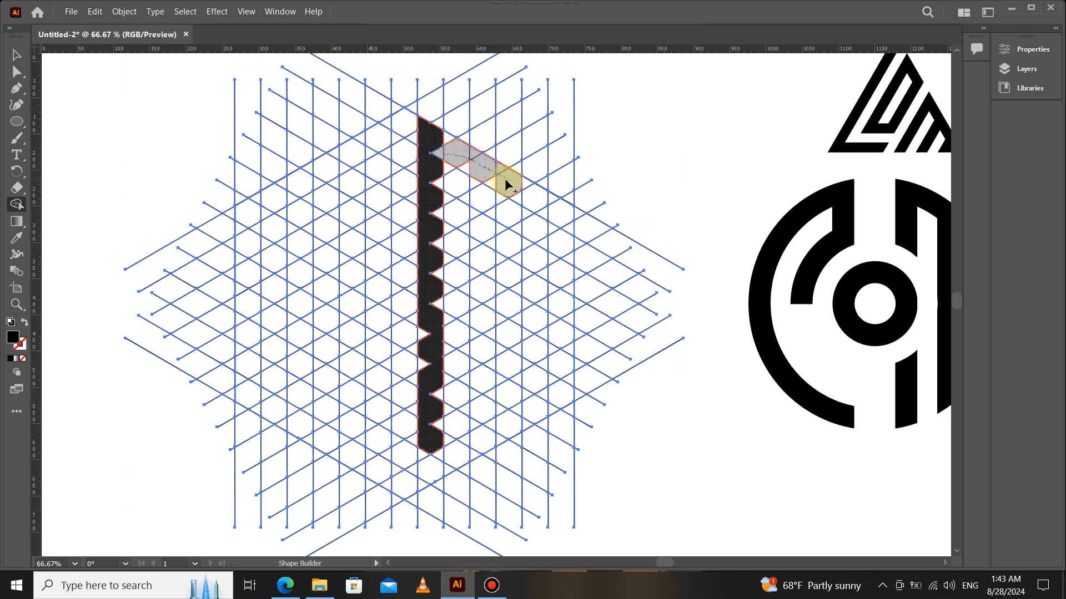
{"action": "left_click_drag", "start_coordinate": [506, 185], "coordinate": [484, 165]}
{"action": "left_click_drag", "start_coordinate": [498, 292], "coordinate": [500, 278]}
{"action": "left_click_drag", "start_coordinate": [533, 186], "coordinate": [535, 287]}
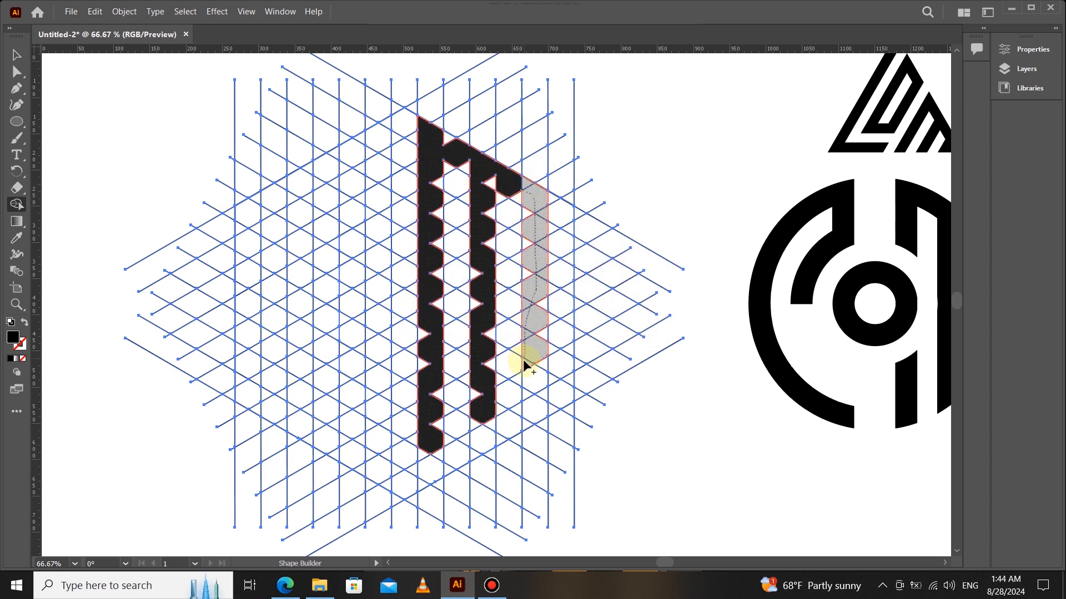
{"action": "left_click_drag", "start_coordinate": [527, 367], "coordinate": [533, 381]}
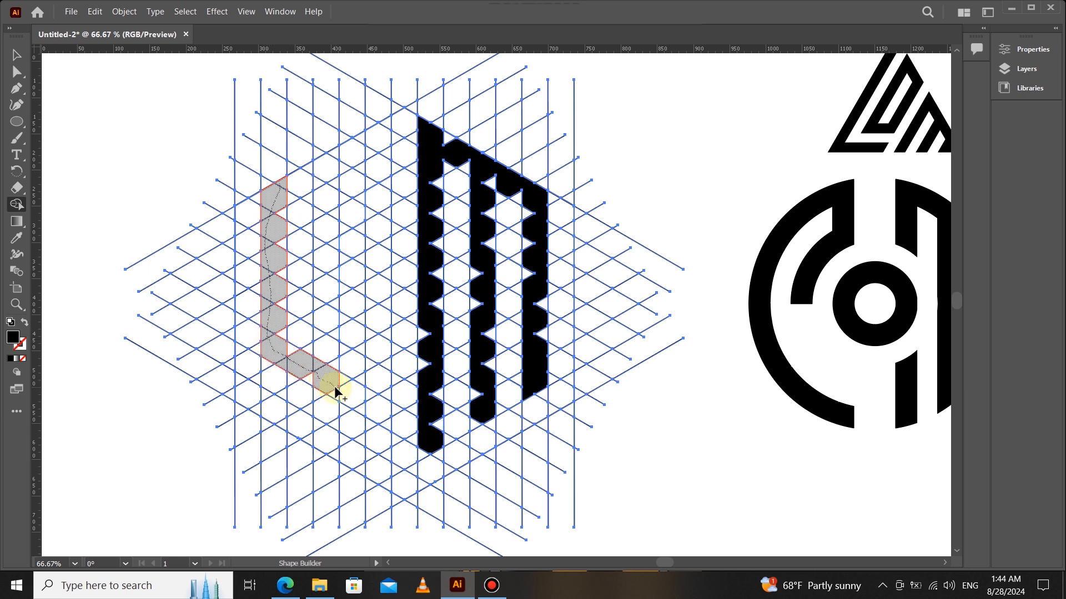
- Merge cells down the hexagon's left side and along its lower left edge into an L-shaped stroke
{"action": "left_click_drag", "start_coordinate": [364, 409], "coordinate": [369, 409]}
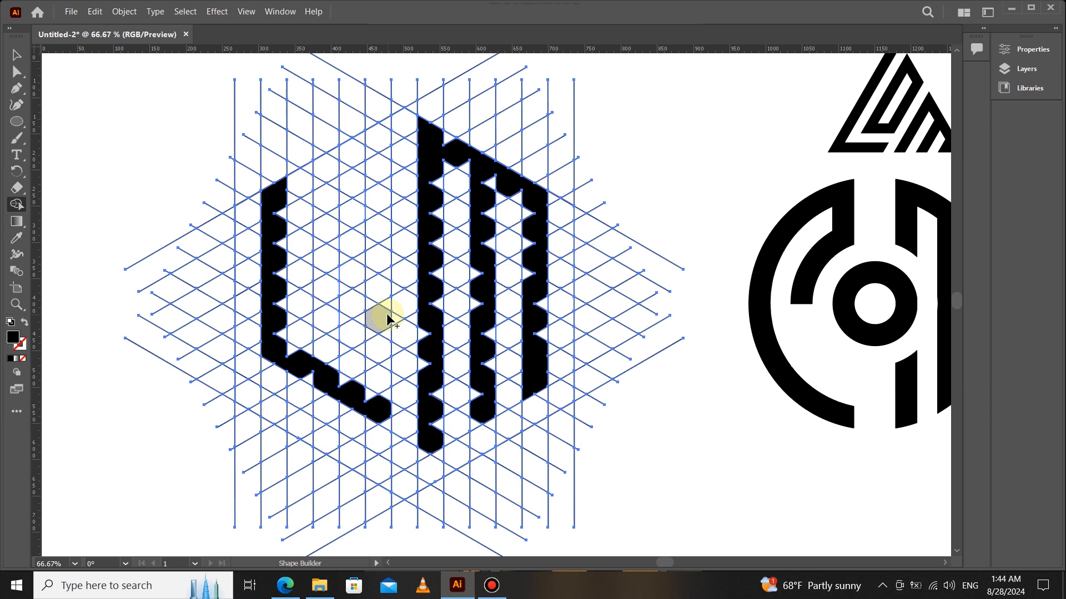
{"action": "left_click", "coordinate": [278, 201], "text": "alt"}
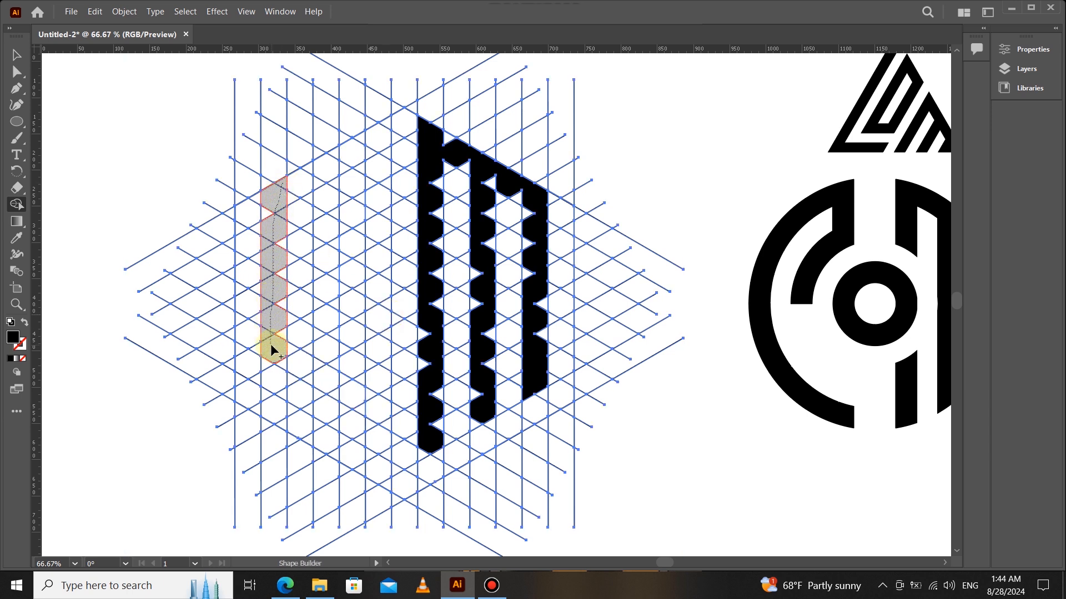
{"action": "left_click_drag", "start_coordinate": [373, 443], "coordinate": [373, 442]}
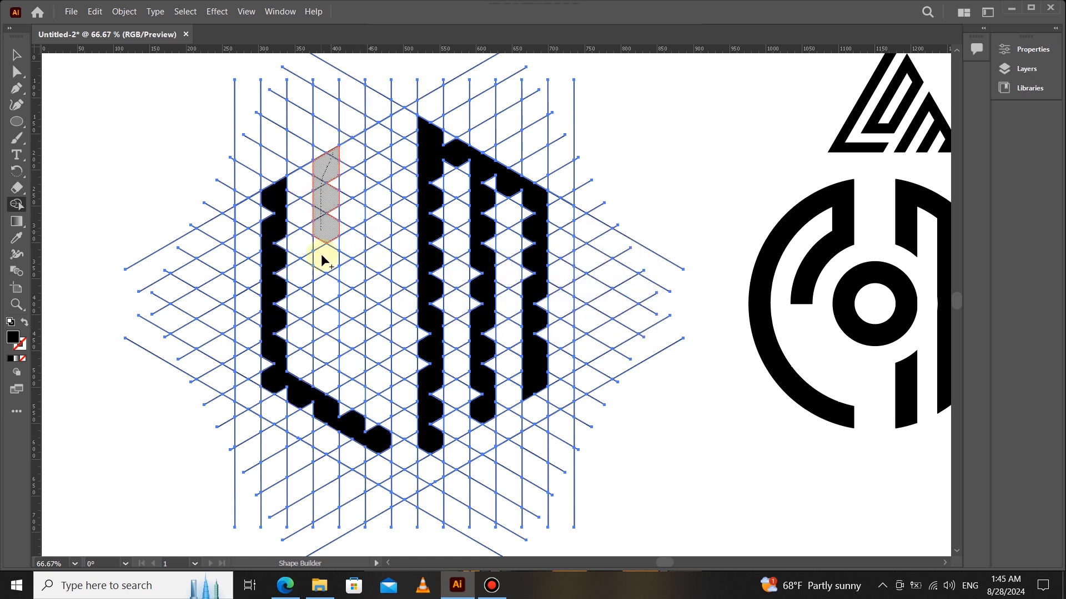
- Merge cells between the L-shaped stroke and the bars into a closed four-sided loop, adding the leftover small triangles to straighten its edges
{"action": "left_click_drag", "start_coordinate": [376, 381], "coordinate": [378, 258]}
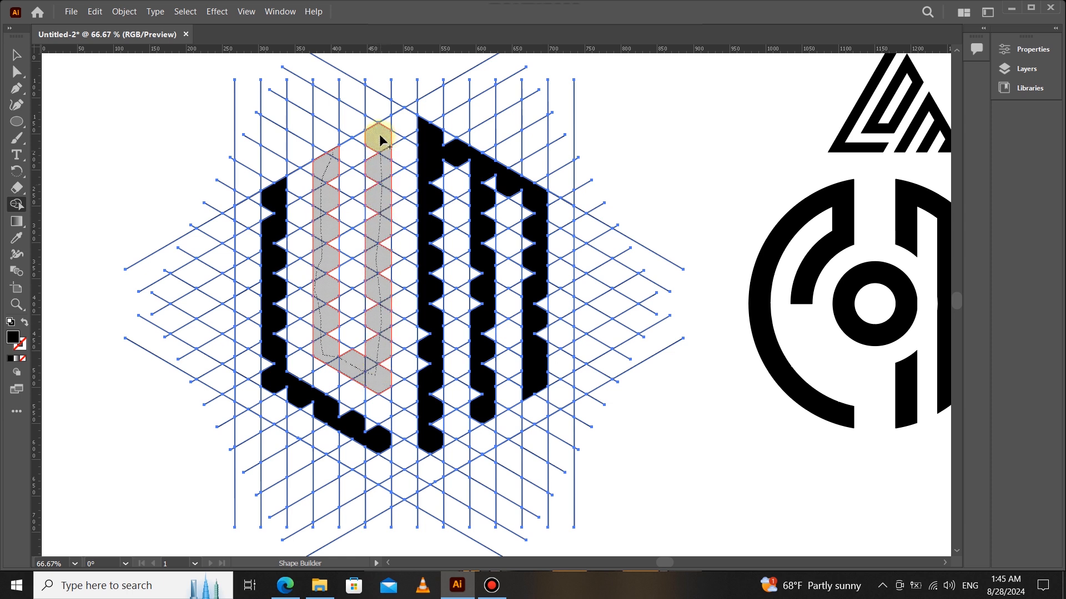
{"action": "left_click_drag", "start_coordinate": [344, 161], "coordinate": [345, 162]}
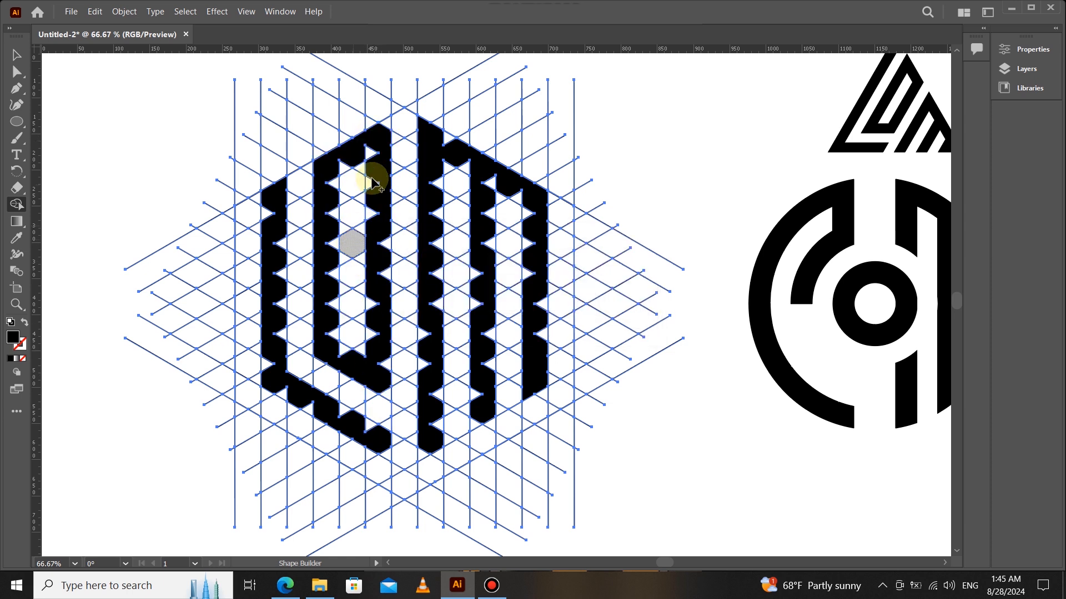
{"action": "left_click_drag", "start_coordinate": [381, 161], "coordinate": [374, 167]}
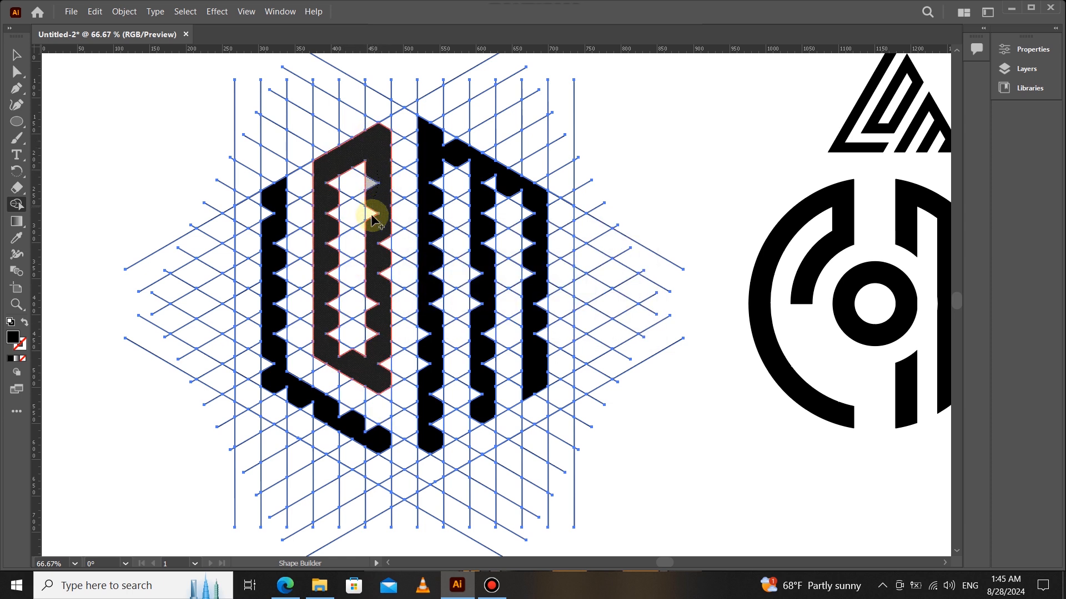
{"action": "left_click_drag", "start_coordinate": [382, 394], "coordinate": [383, 394]}
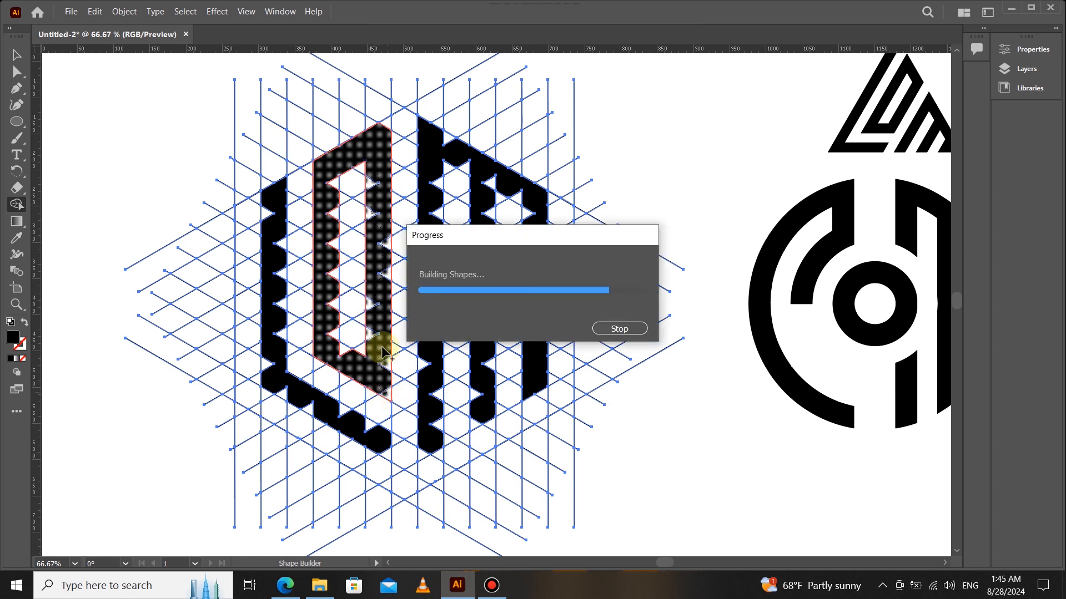
{"action": "left_click_drag", "start_coordinate": [344, 359], "coordinate": [344, 350]}
{"action": "left_click_drag", "start_coordinate": [329, 185], "coordinate": [331, 290]}
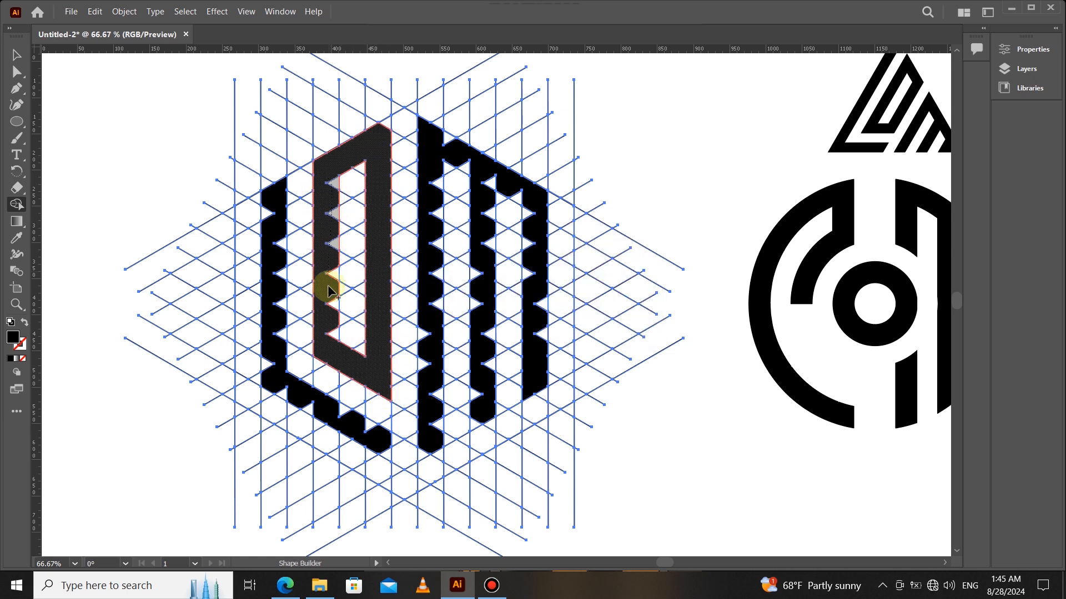
{"action": "left_click_drag", "start_coordinate": [348, 345], "coordinate": [349, 348]}
{"action": "left_click_drag", "start_coordinate": [381, 142], "coordinate": [384, 123]}
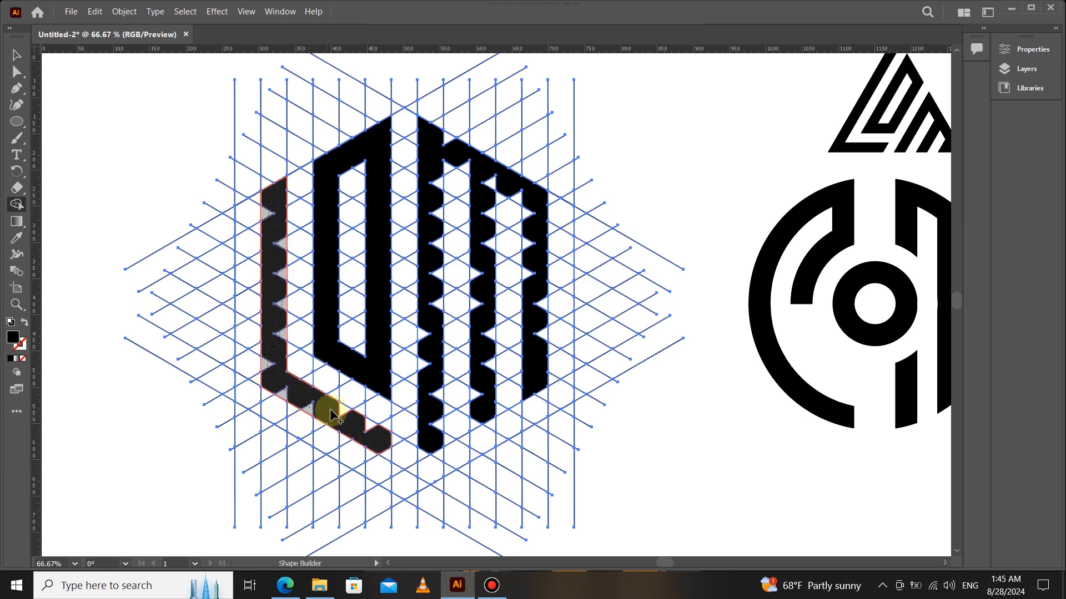
- Merge the leftover small triangles into the L-shaped stroke and the three-bar piece to straighten their edges
{"action": "left_click_drag", "start_coordinate": [378, 451], "coordinate": [386, 458]}
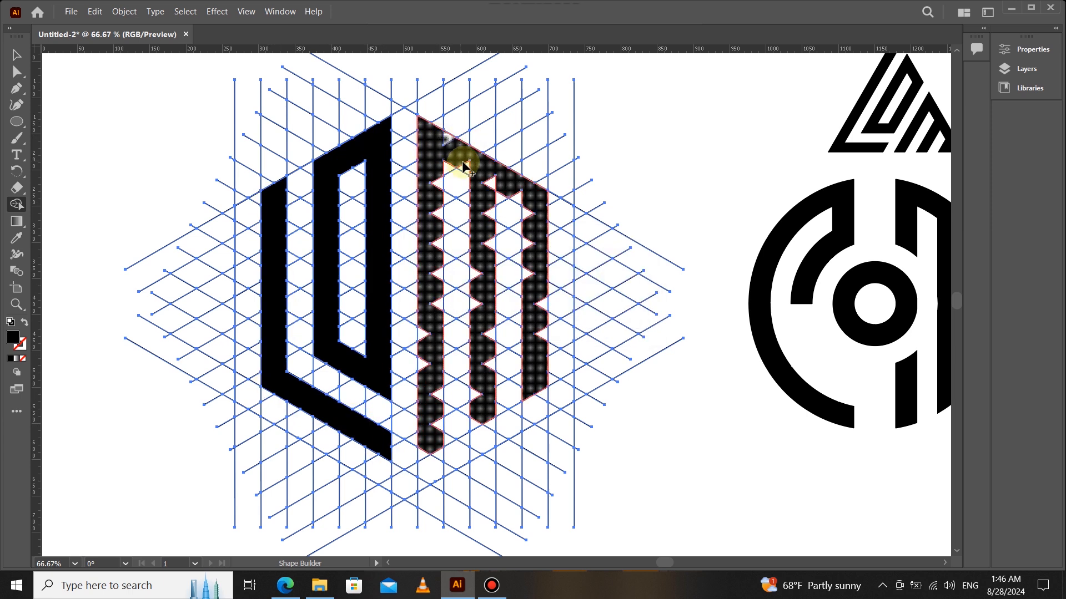
{"action": "left_click", "coordinate": [543, 338]}
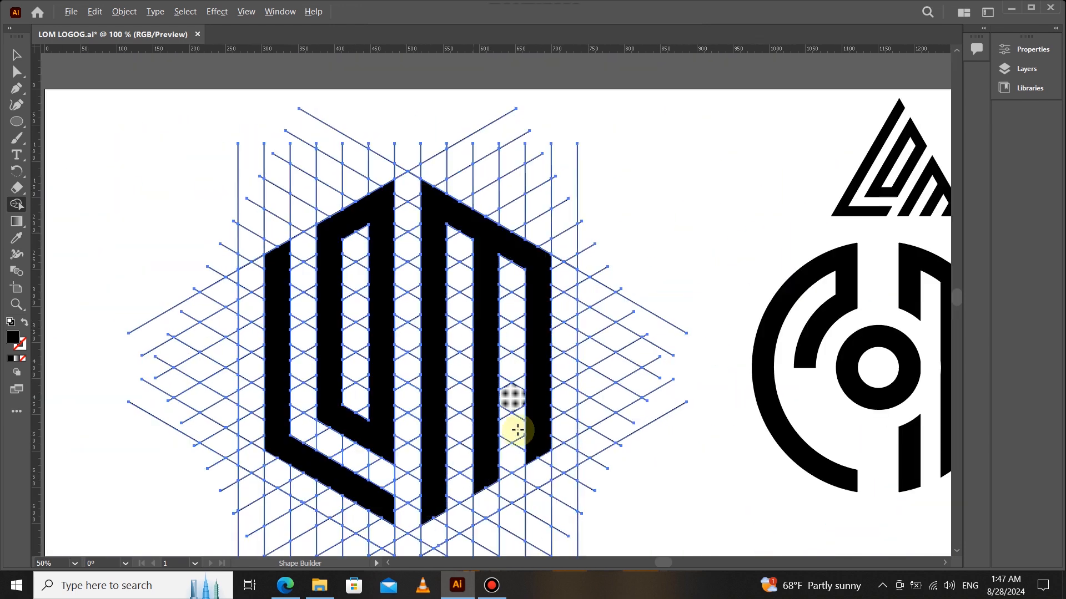
- Ungroup the hexagonal artwork and move the mark's three black pieces off the grid to the empty area beside the artboard
{"action": "scroll", "coordinate": [494, 471], "scroll_direction": "up", "scroll_amount": 4}
{"action": "scroll", "coordinate": [501, 467], "scroll_direction": "down", "scroll_amount": 3}
{"action": "scroll", "coordinate": [575, 422], "scroll_direction": "up", "scroll_amount": 4}
{"action": "scroll", "coordinate": [574, 419], "scroll_direction": "down", "scroll_amount": 5}
{"action": "scroll", "coordinate": [572, 413], "scroll_direction": "down", "scroll_amount": 2}
{"action": "left_click_drag", "start_coordinate": [567, 390], "coordinate": [457, 291]}
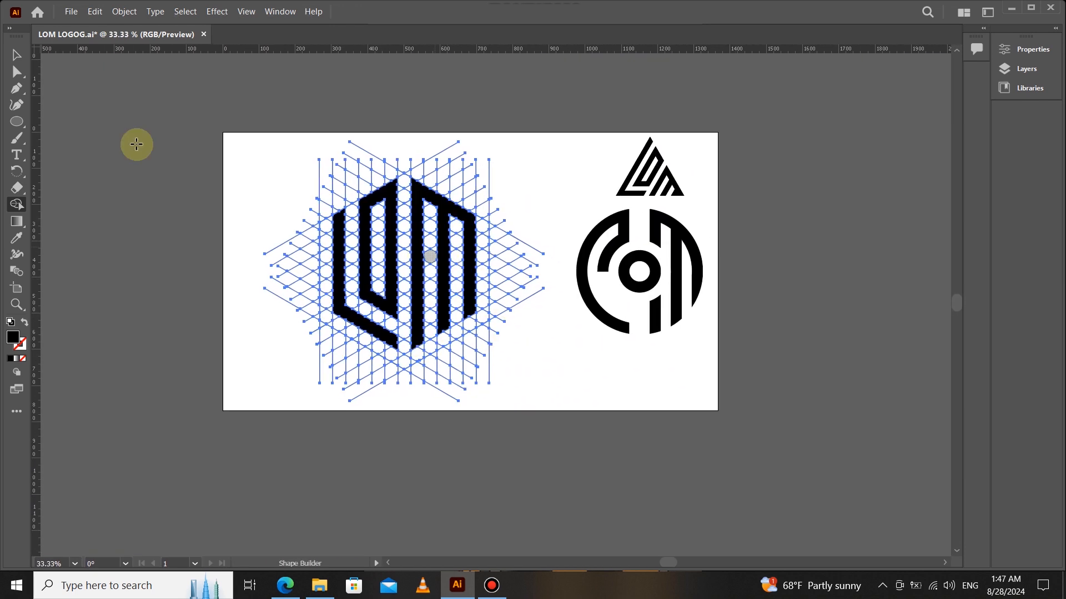
{"action": "left_click", "coordinate": [17, 55]}
{"action": "left_click", "coordinate": [149, 238]}
{"action": "left_click", "coordinate": [372, 284]}
{"action": "right_click", "coordinate": [373, 286]}
{"action": "left_click", "coordinate": [424, 380]}
{"action": "left_click", "coordinate": [390, 198], "text": "shift"}
{"action": "left_click", "coordinate": [422, 202], "text": "shift"}
{"action": "left_click_drag", "start_coordinate": [417, 290], "coordinate": [837, 354]}
- Delete the emptied hexagonal grid and move the hexagonal mark onto the artboard beside the circular mark
{"action": "left_click_drag", "start_coordinate": [250, 153], "coordinate": [504, 400]}
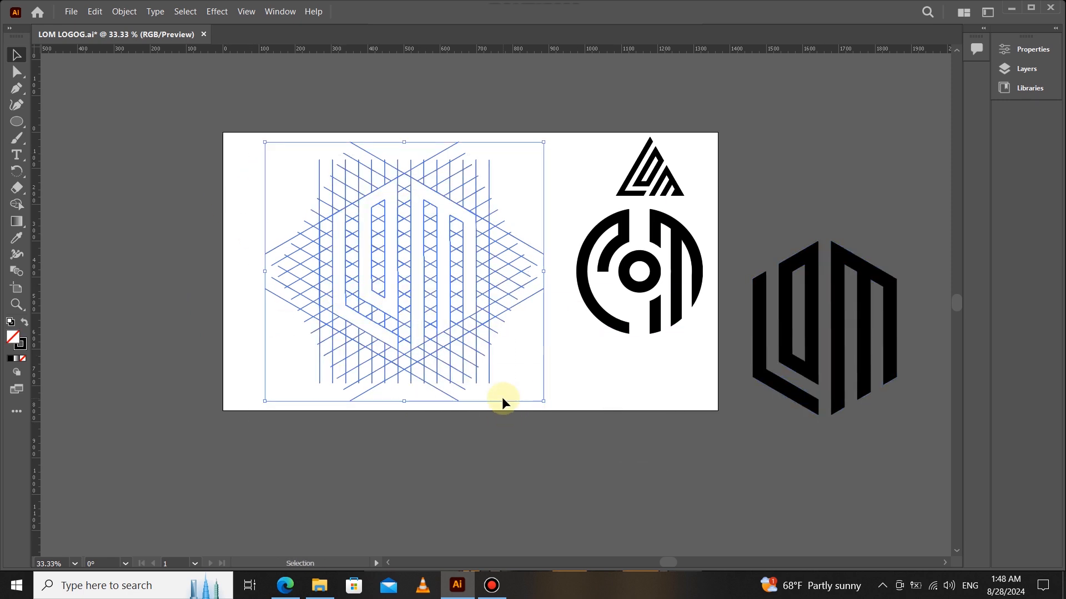
{"action": "key", "text": "Delete"}
{"action": "left_click_drag", "start_coordinate": [775, 214], "coordinate": [891, 444]}
{"action": "left_click_drag", "start_coordinate": [866, 370], "coordinate": [484, 299]}
- Move the triangular mark to the artboard's left side and enlarge it to more than twice its size
{"action": "left_click_drag", "start_coordinate": [606, 142], "coordinate": [663, 192]}
{"action": "left_click_drag", "start_coordinate": [650, 163], "coordinate": [311, 167]}
{"action": "left_click_drag", "start_coordinate": [300, 266], "coordinate": [302, 302]}
{"action": "scroll", "coordinate": [512, 273], "scroll_direction": "up", "scroll_amount": 4}
- Shrink the hexagonal mark slightly and position it between the triangular and circular marks
{"action": "left_click", "coordinate": [493, 323]}
{"action": "left_click_drag", "start_coordinate": [363, 202], "coordinate": [566, 369]}
{"action": "left_click_drag", "start_coordinate": [471, 189], "coordinate": [471, 236]}
{"action": "left_click_drag", "start_coordinate": [485, 350], "coordinate": [492, 328]}
- Group the pieces of the triangular, hexagonal and circular marks into one group each, and save the document
{"action": "left_click_drag", "start_coordinate": [166, 202], "coordinate": [280, 361]}
{"action": "right_click", "coordinate": [281, 361]}
{"action": "left_click", "coordinate": [399, 448]}
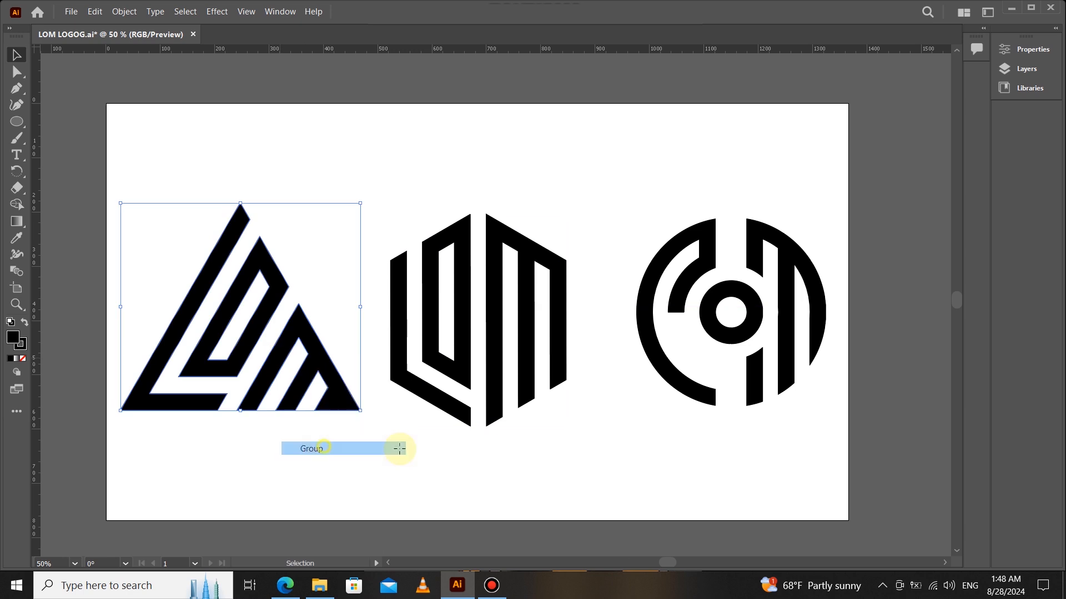
{"action": "right_click", "coordinate": [521, 373]}
{"action": "left_click", "coordinate": [541, 462]}
{"action": "left_click", "coordinate": [757, 331]}
{"action": "right_click", "coordinate": [751, 322]}
{"action": "left_click", "coordinate": [791, 413]}
{"action": "left_click", "coordinate": [690, 443]}
{"action": "key", "text": "ctrl+s"}
- Enlarge the circular mark slightly and adjust the three marks into an evenly spaced row across the artboard
{"action": "left_click_drag", "start_coordinate": [748, 333], "coordinate": [750, 356]}
{"action": "left_click_drag", "start_coordinate": [733, 238], "coordinate": [733, 214]}
{"action": "left_click_drag", "start_coordinate": [558, 333], "coordinate": [578, 343]}
{"action": "left_click_drag", "start_coordinate": [298, 334], "coordinate": [305, 338]}
{"action": "left_click_drag", "start_coordinate": [514, 371], "coordinate": [501, 373]}
{"action": "scroll", "coordinate": [415, 319], "scroll_direction": "down", "scroll_amount": 1}
{"action": "scroll", "coordinate": [411, 428], "scroll_direction": "down", "scroll_amount": 1}
{"action": "left_click", "coordinate": [435, 393]}
- Set the triangular mark's stroke weight to 10
{"action": "left_click", "coordinate": [352, 316]}
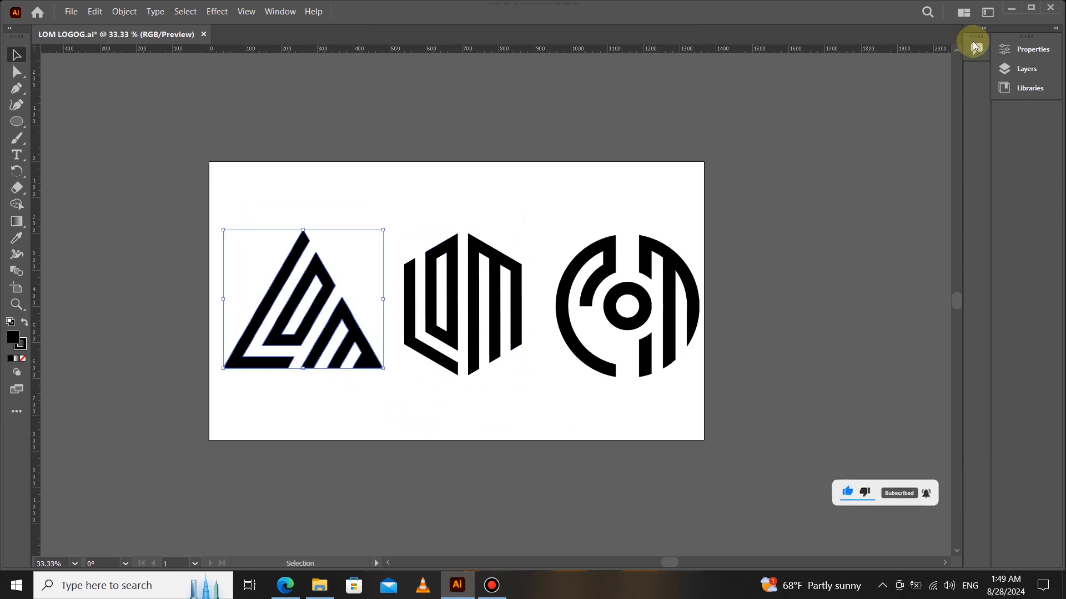
{"action": "left_click", "coordinate": [1056, 28]}
{"action": "left_click", "coordinate": [990, 214]}
{"action": "left_click", "coordinate": [1005, 411]}
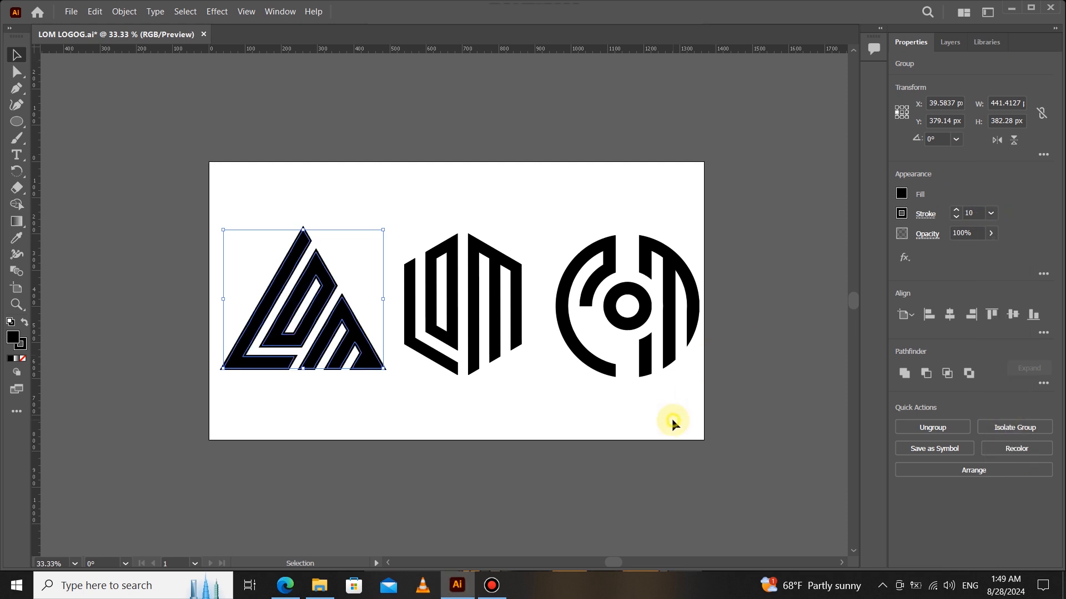
{"action": "left_click", "coordinate": [671, 418]}
- Set the stroke weight of the hexagonal and circular marks to 10 each, and nudge the circular mark's position
{"action": "left_click", "coordinate": [492, 360]}
{"action": "left_click", "coordinate": [992, 213]}
{"action": "left_click", "coordinate": [1004, 411]}
{"action": "left_click", "coordinate": [586, 417]}
{"action": "left_click", "coordinate": [645, 361]}
{"action": "left_click", "coordinate": [991, 213]}
{"action": "left_click", "coordinate": [1005, 411]}
{"action": "left_click", "coordinate": [668, 398]}
{"action": "left_click_drag", "start_coordinate": [631, 314], "coordinate": [639, 325]}
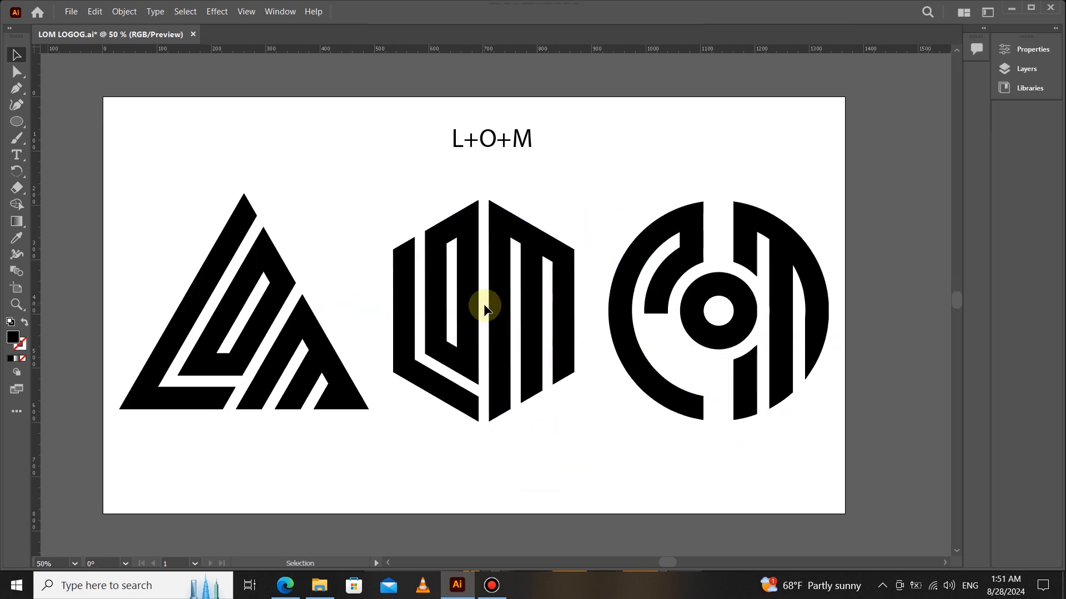
{"action": "scroll", "coordinate": [481, 304], "scroll_direction": "up", "scroll_amount": 1}
{"action": "scroll", "coordinate": [481, 304], "scroll_direction": "down", "scroll_amount": 1}
{"action": "scroll", "coordinate": [480, 305], "scroll_direction": "up", "scroll_amount": 1}
{"action": "scroll", "coordinate": [481, 305], "scroll_direction": "down", "scroll_amount": 1}
{"action": "scroll", "coordinate": [480, 305], "scroll_direction": "up", "scroll_amount": 1}
{"action": "scroll", "coordinate": [481, 305], "scroll_direction": "down", "scroll_amount": 1}
{"action": "scroll", "coordinate": [480, 305], "scroll_direction": "up", "scroll_amount": 1}
{"action": "scroll", "coordinate": [480, 304], "scroll_direction": "down", "scroll_amount": 1}
{"action": "scroll", "coordinate": [480, 304], "scroll_direction": "up", "scroll_amount": 1}
{"action": "scroll", "coordinate": [480, 304], "scroll_direction": "down", "scroll_amount": 1}
{"action": "scroll", "coordinate": [480, 305], "scroll_direction": "up", "scroll_amount": 1}
{"action": "scroll", "coordinate": [480, 304], "scroll_direction": "down", "scroll_amount": 1}
{"action": "scroll", "coordinate": [480, 304], "scroll_direction": "up", "scroll_amount": 1}
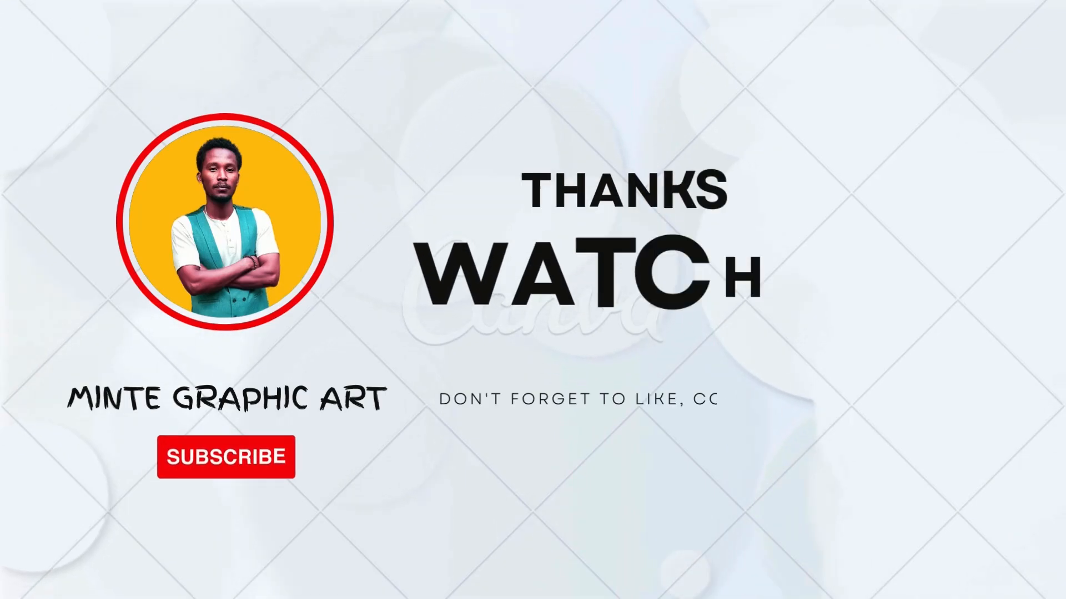